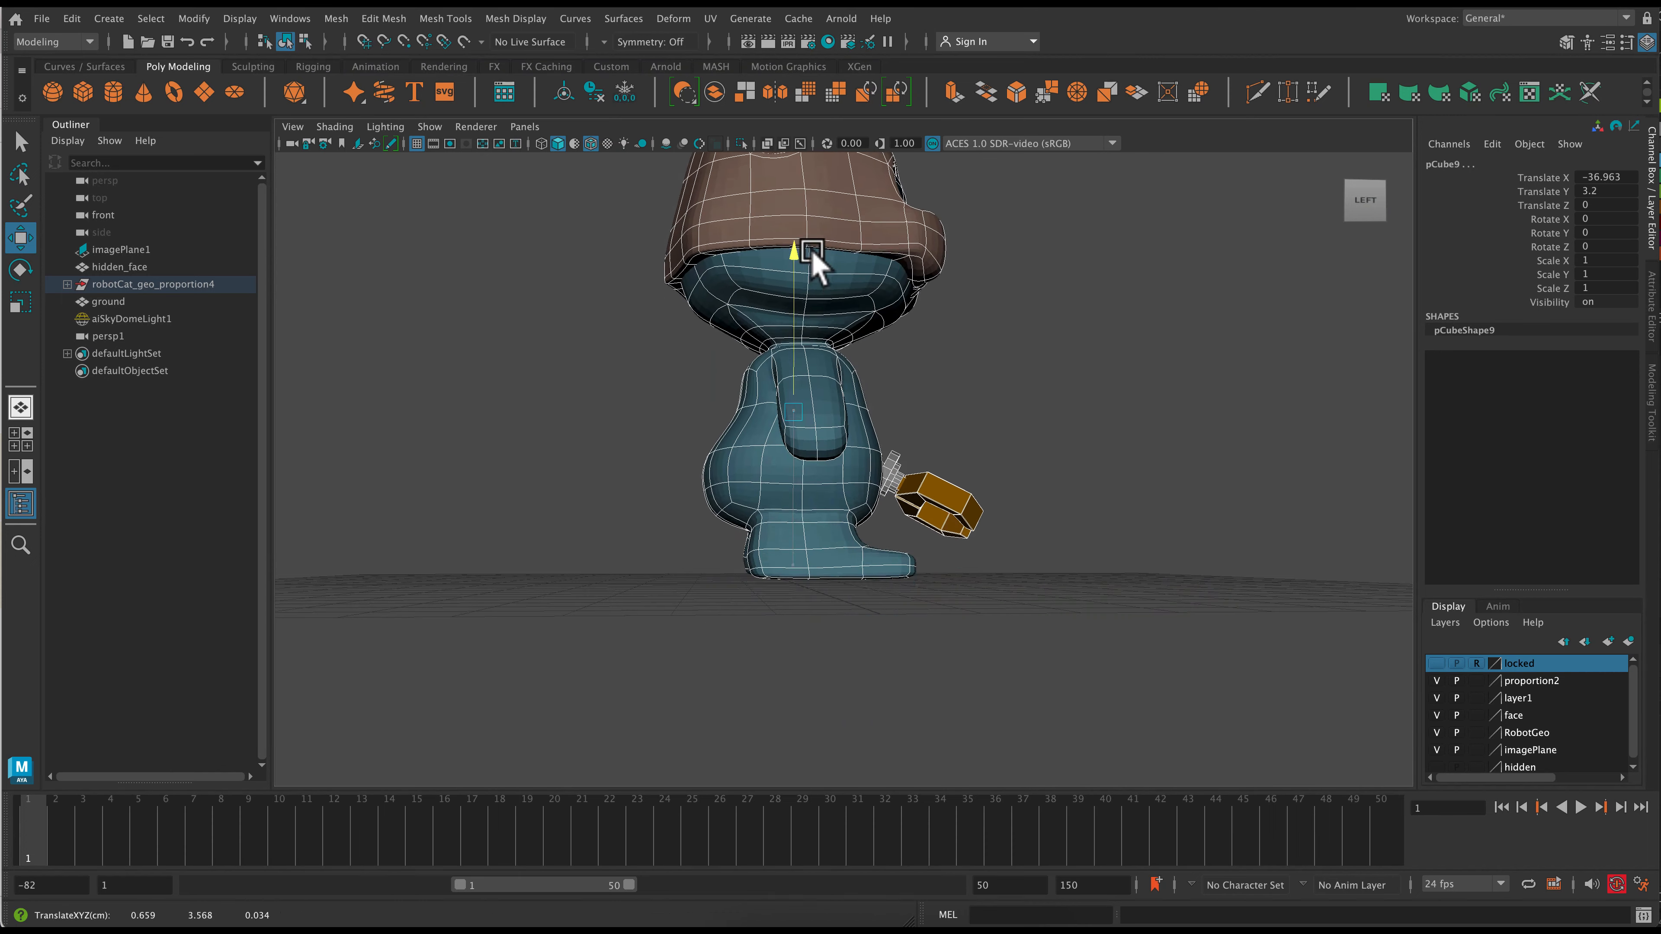
- Clear the selection, switch to the saved Persp/UV Editor layout, and turn off the resolution gate in the 3D view
click(1075, 407)
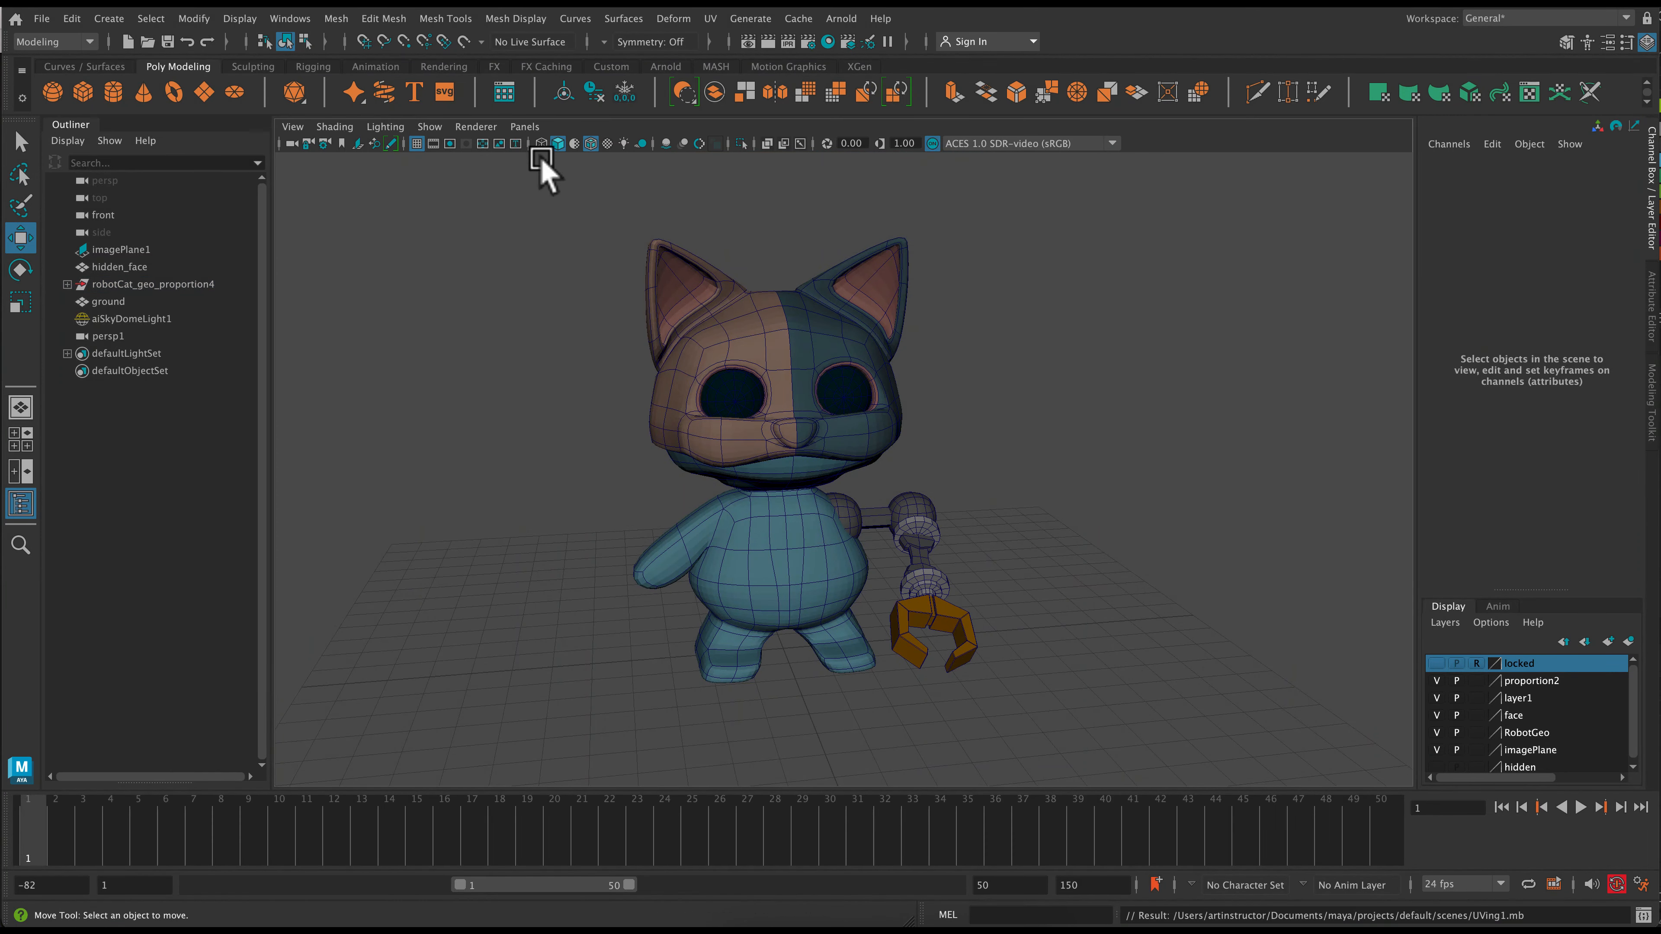
click(526, 127)
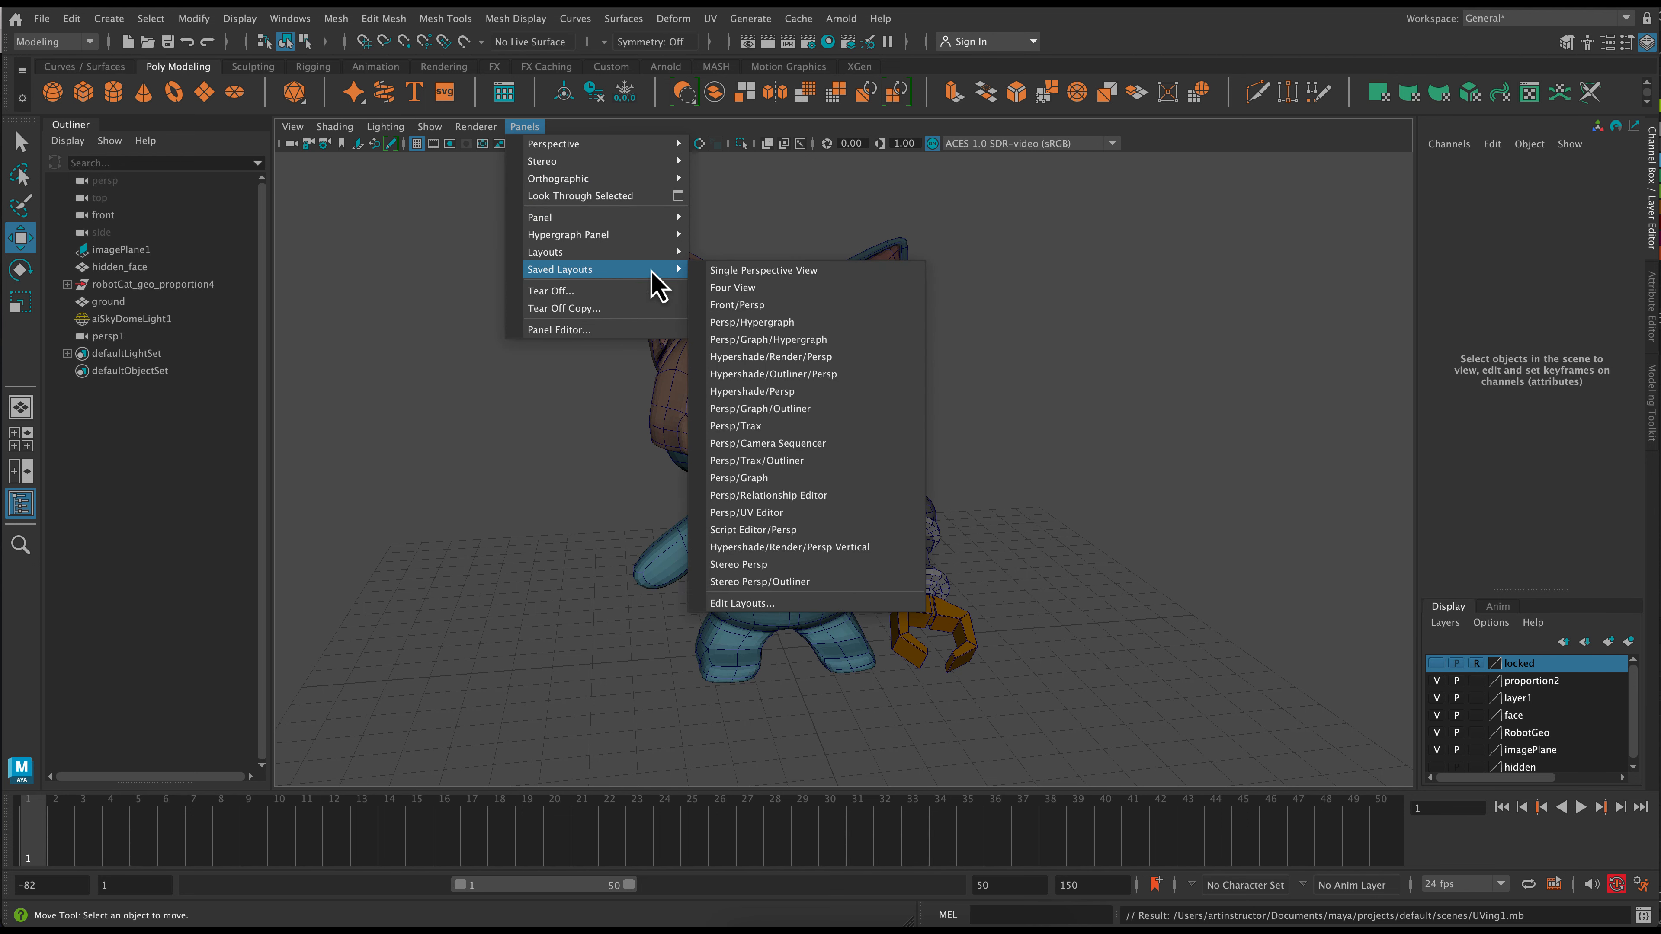
click(784, 516)
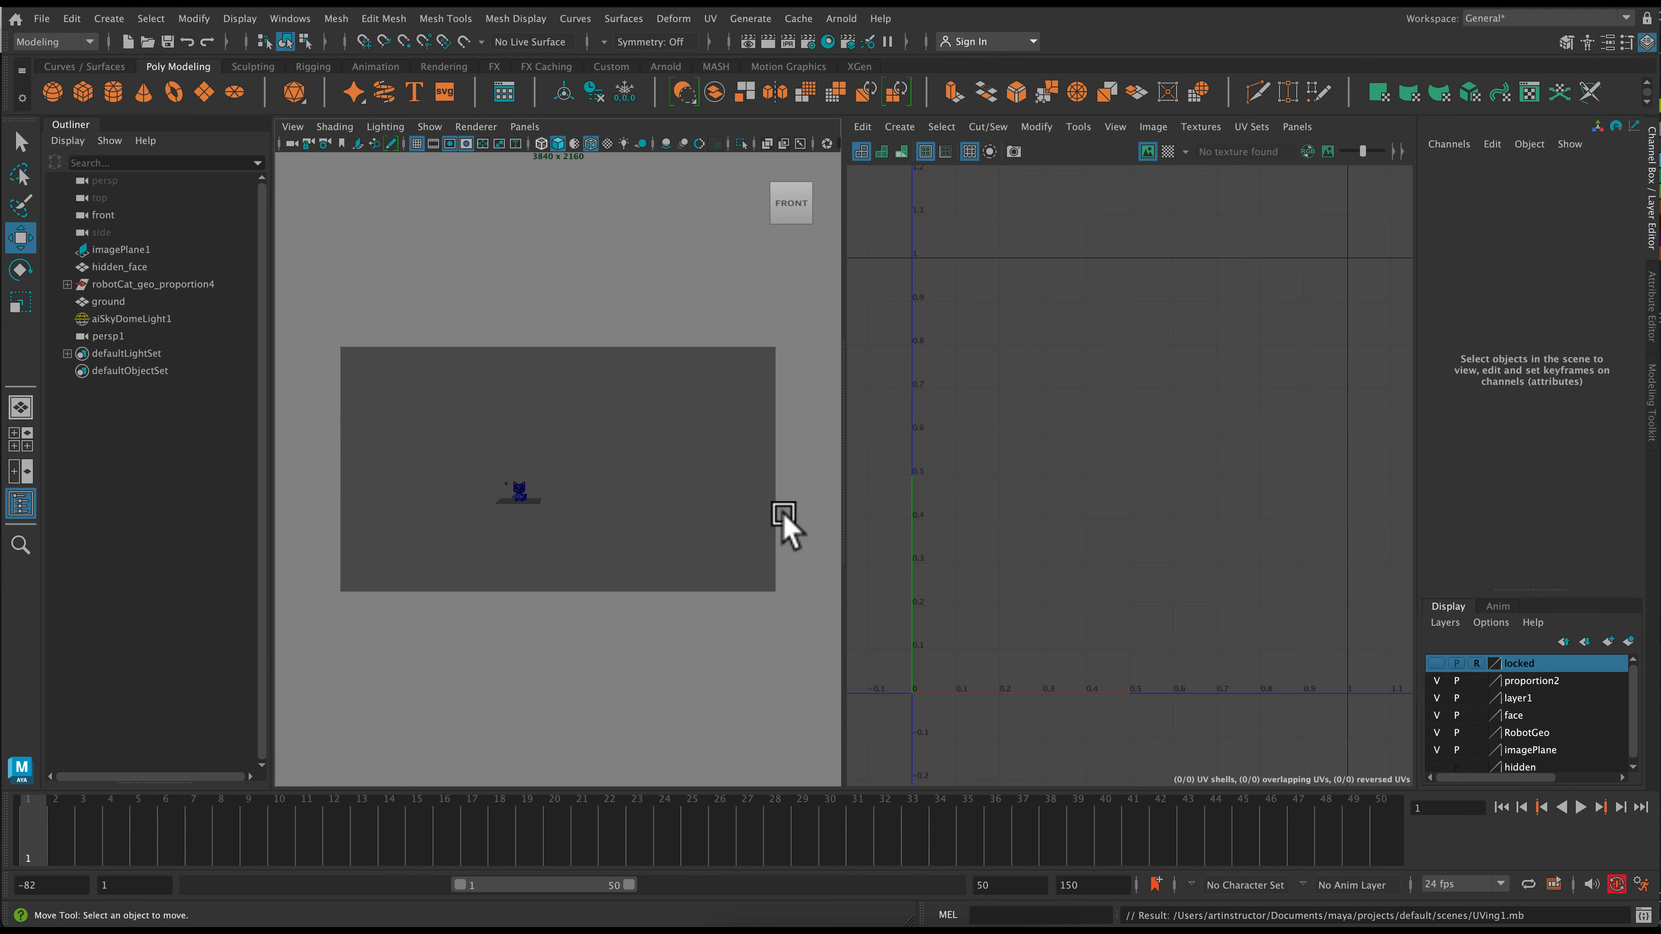
click(451, 145)
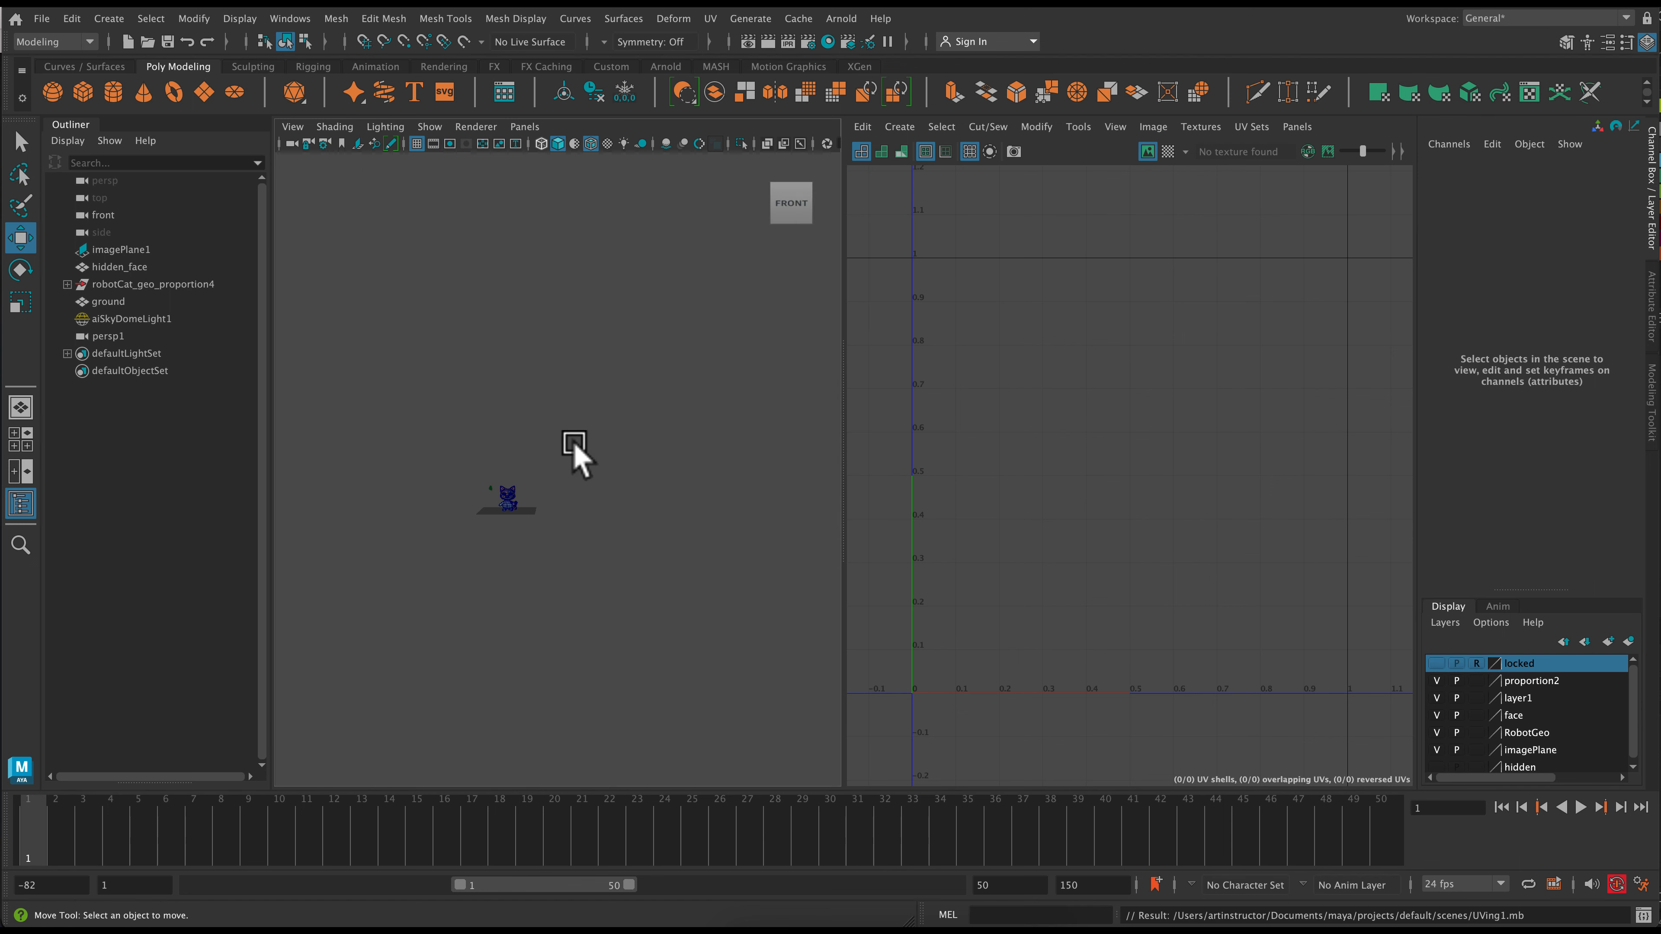
- Frame the robot cat in the 3D view and select only its body mesh
drag(413, 437, 630, 594)
key(f)
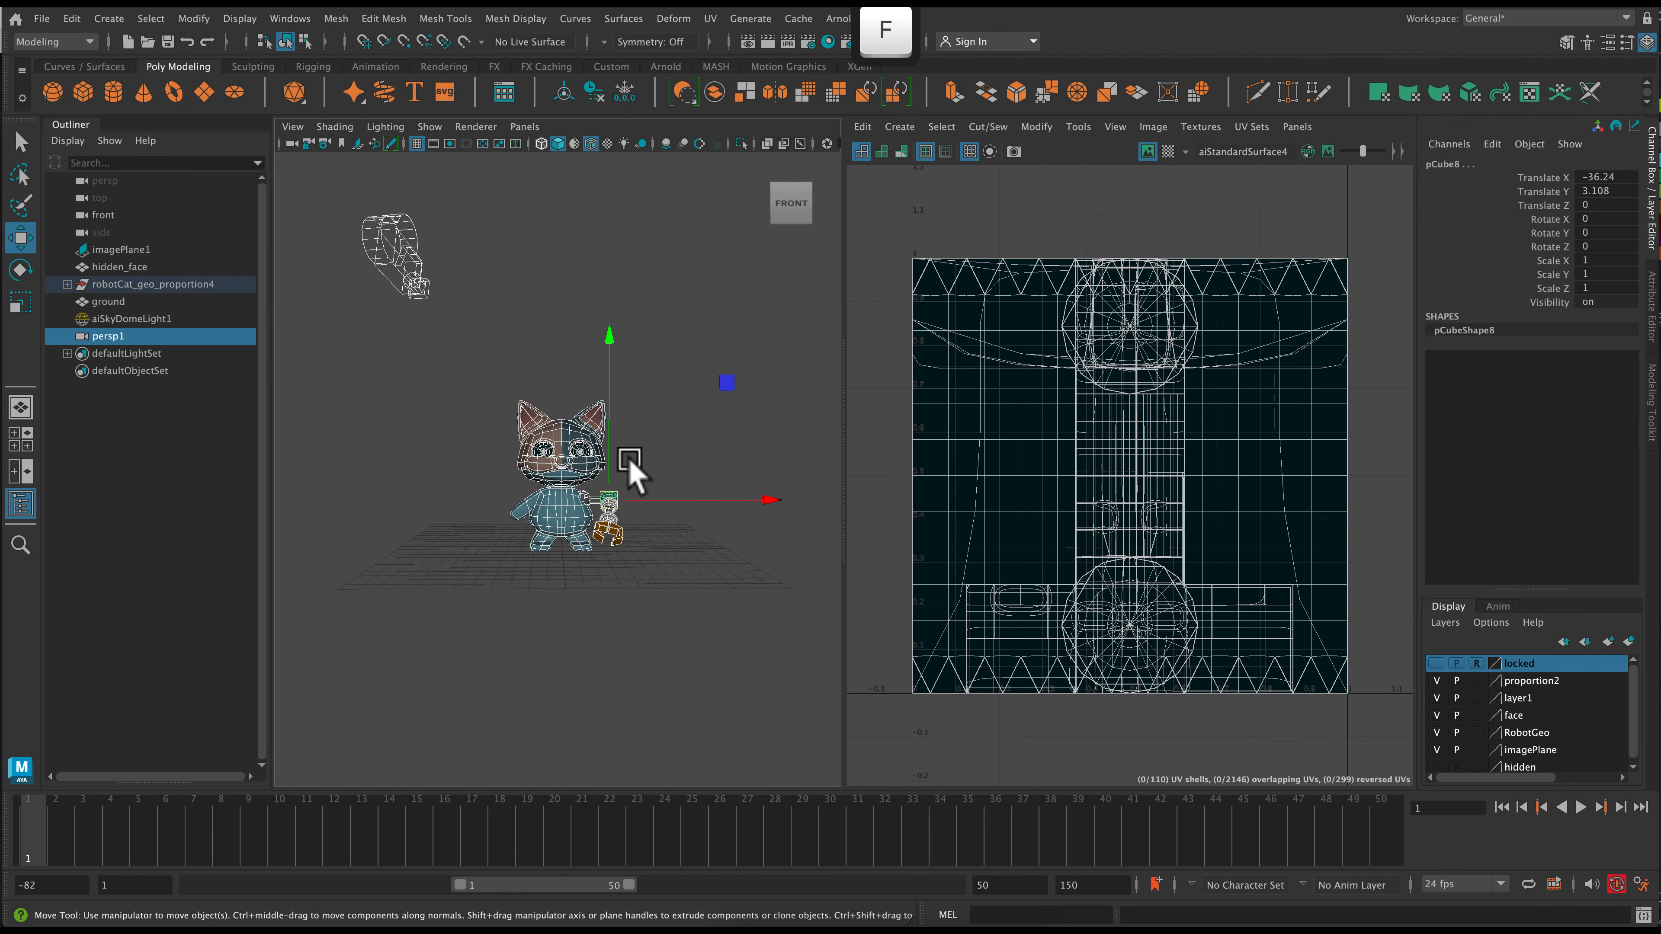
click(495, 461)
alt+right_drag(564, 626, 680, 639)
alt+drag(497, 632, 667, 664)
click(516, 570)
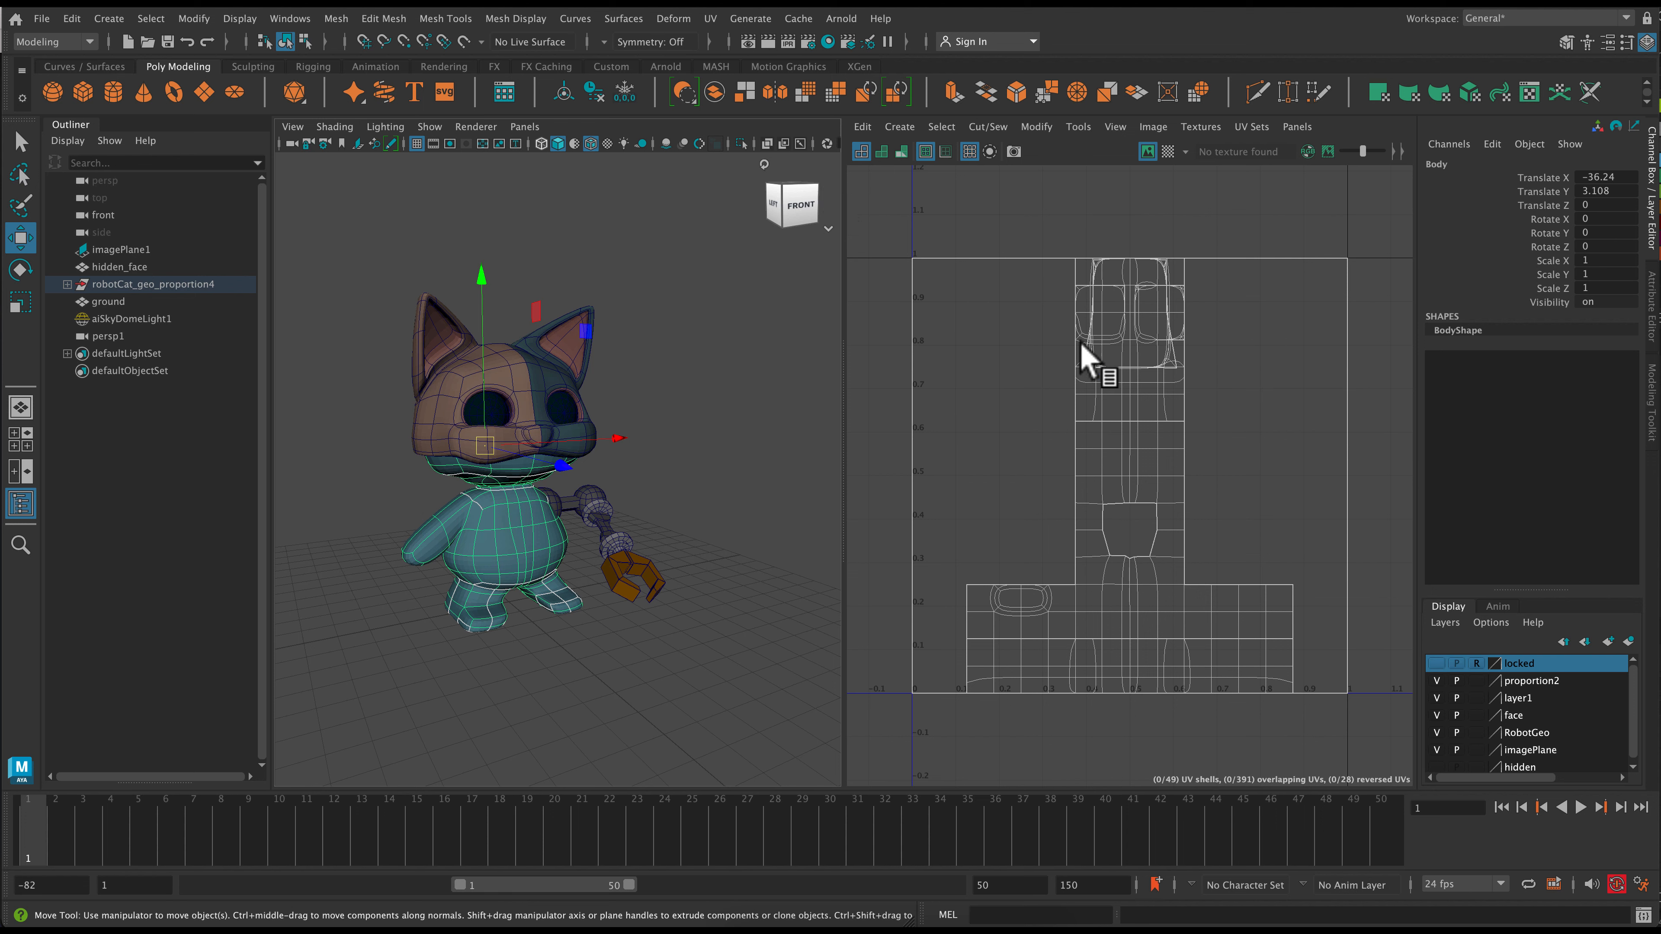
- Delete all existing UV shells of the body mesh in the UV Editor
right_drag(1081, 343, 1048, 314)
click(1115, 327)
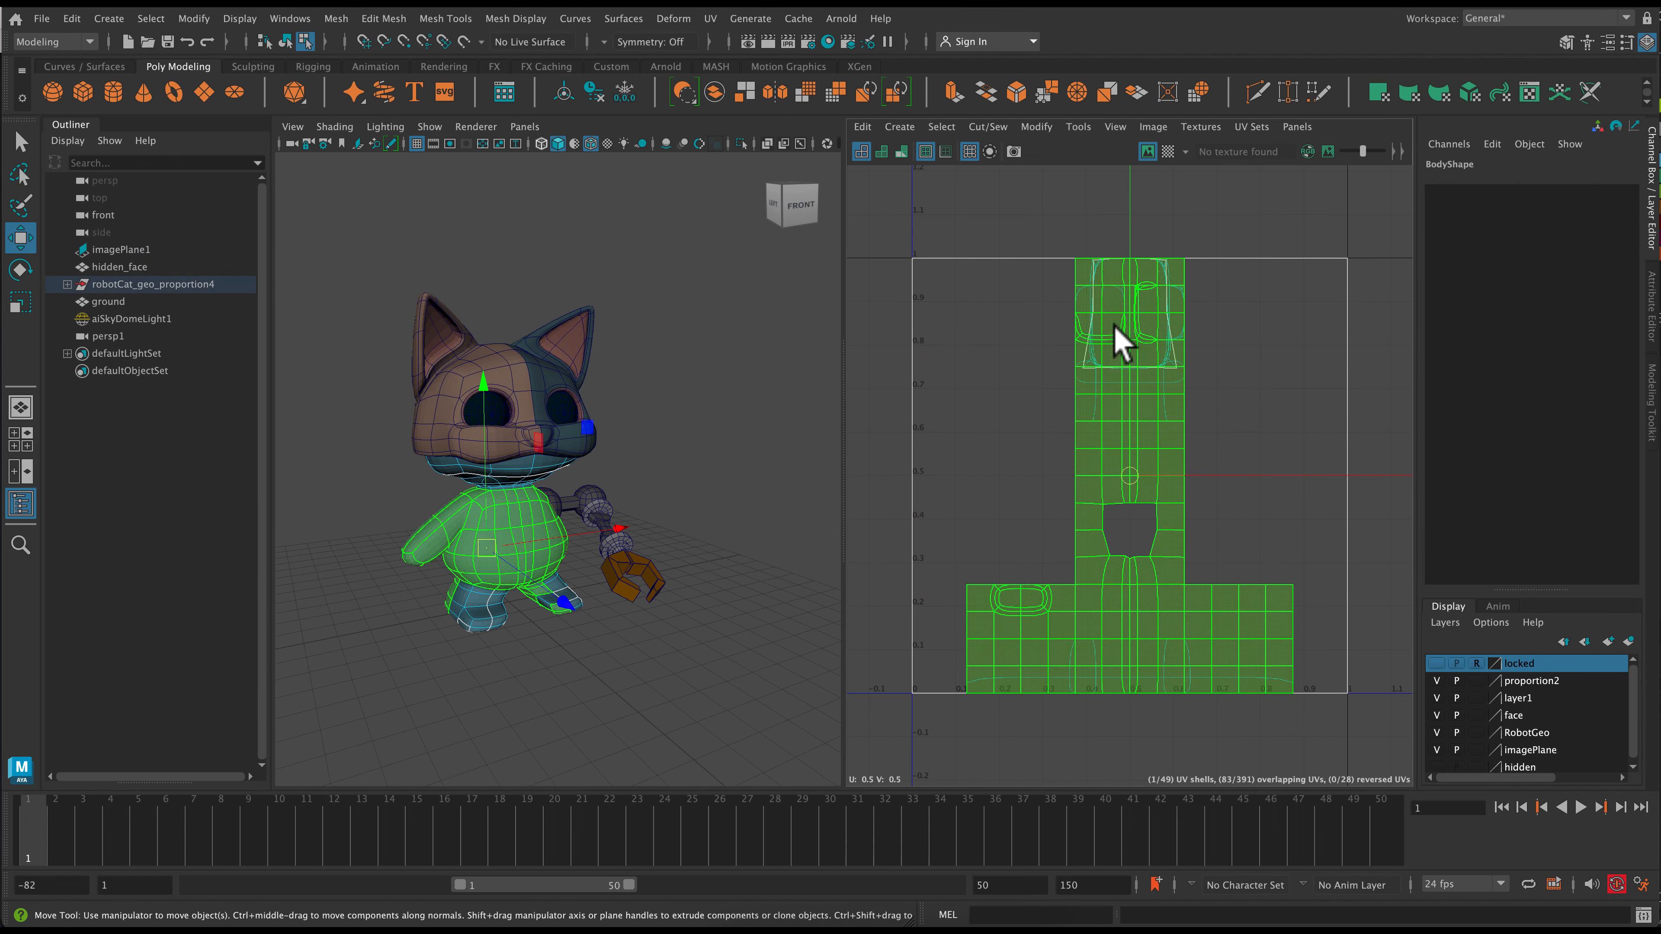
key(BackSpace)
click(1153, 399)
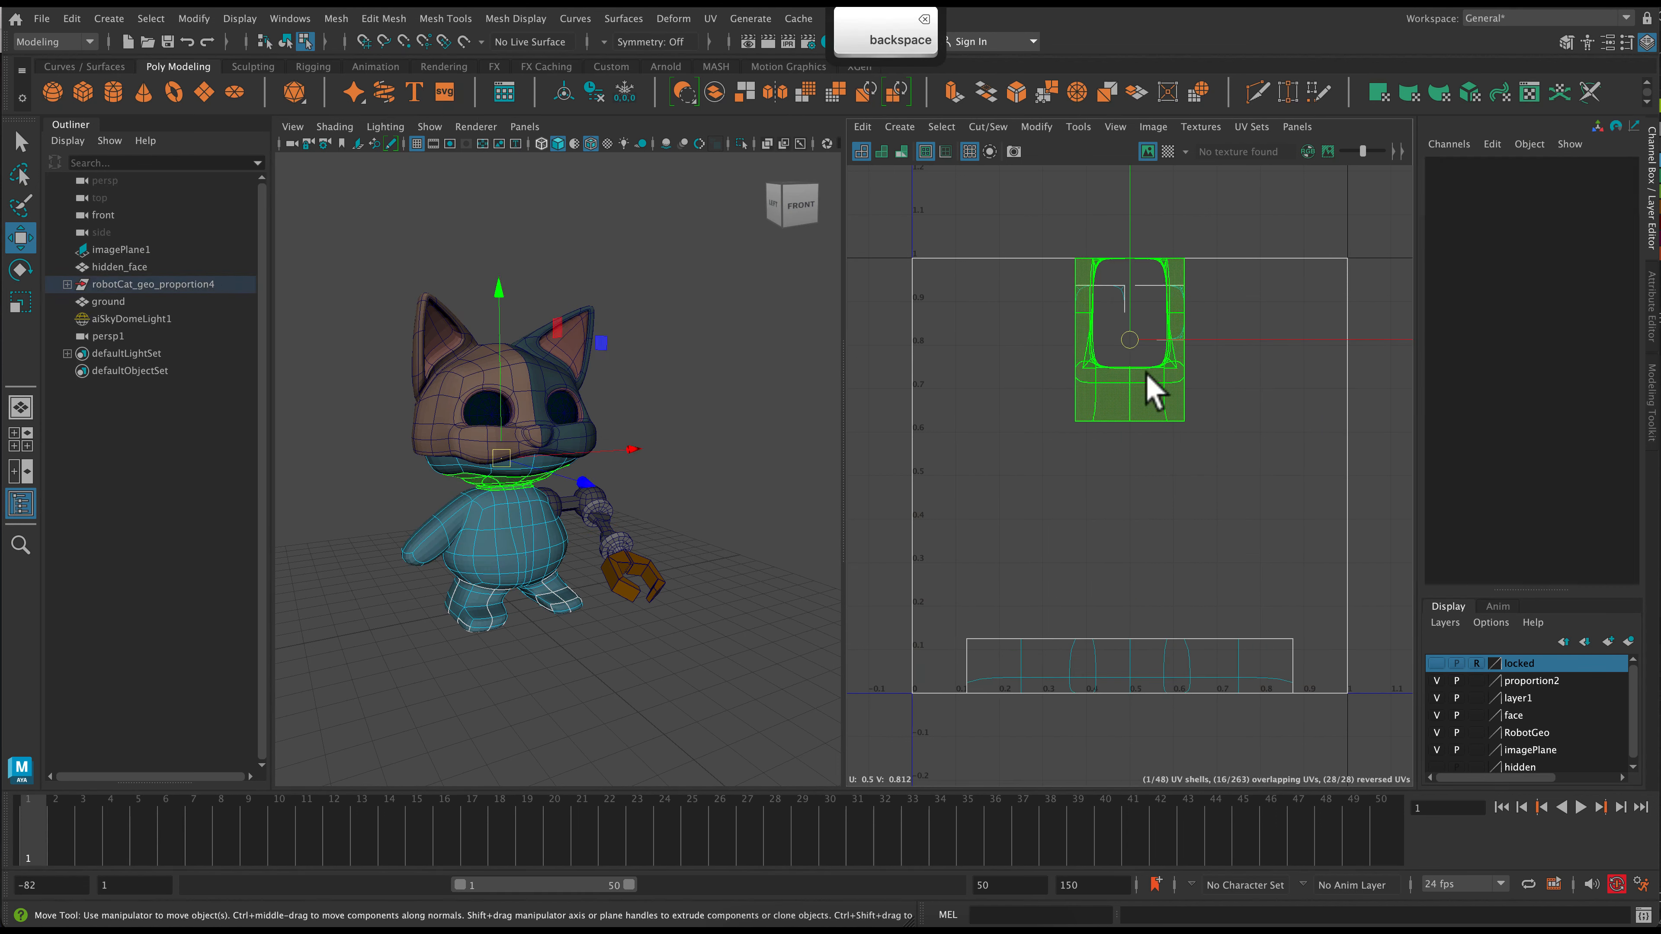
key(BackSpace)
click(1029, 396)
key(BackSpace)
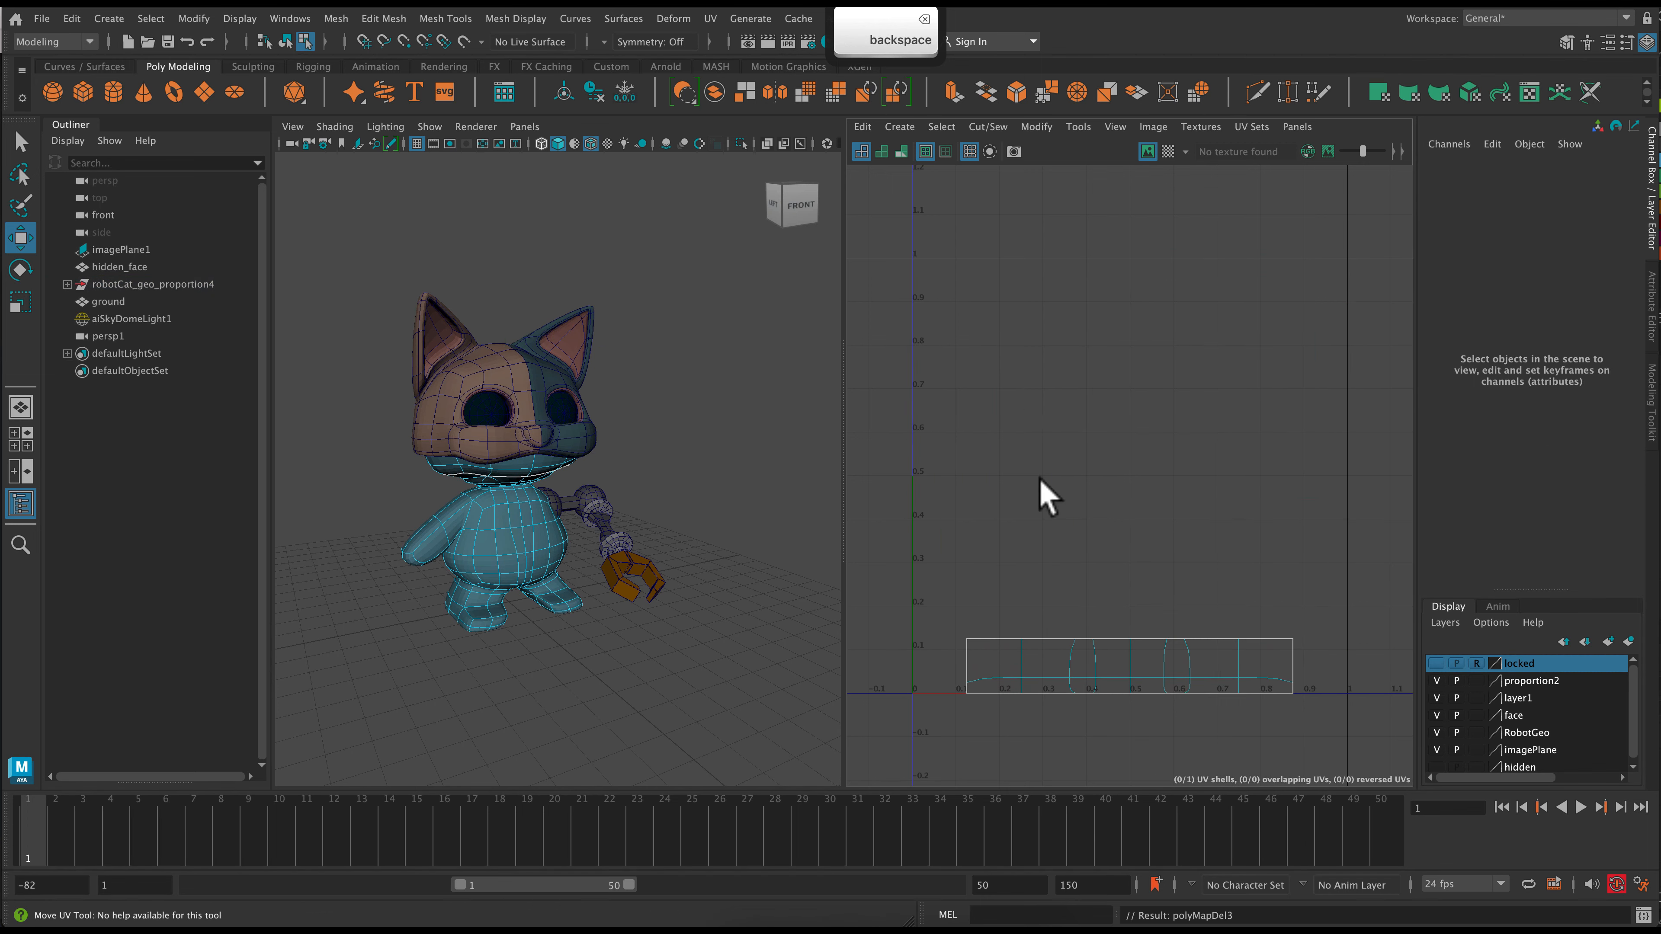
drag(1039, 746, 944, 740)
key(BackSpace)
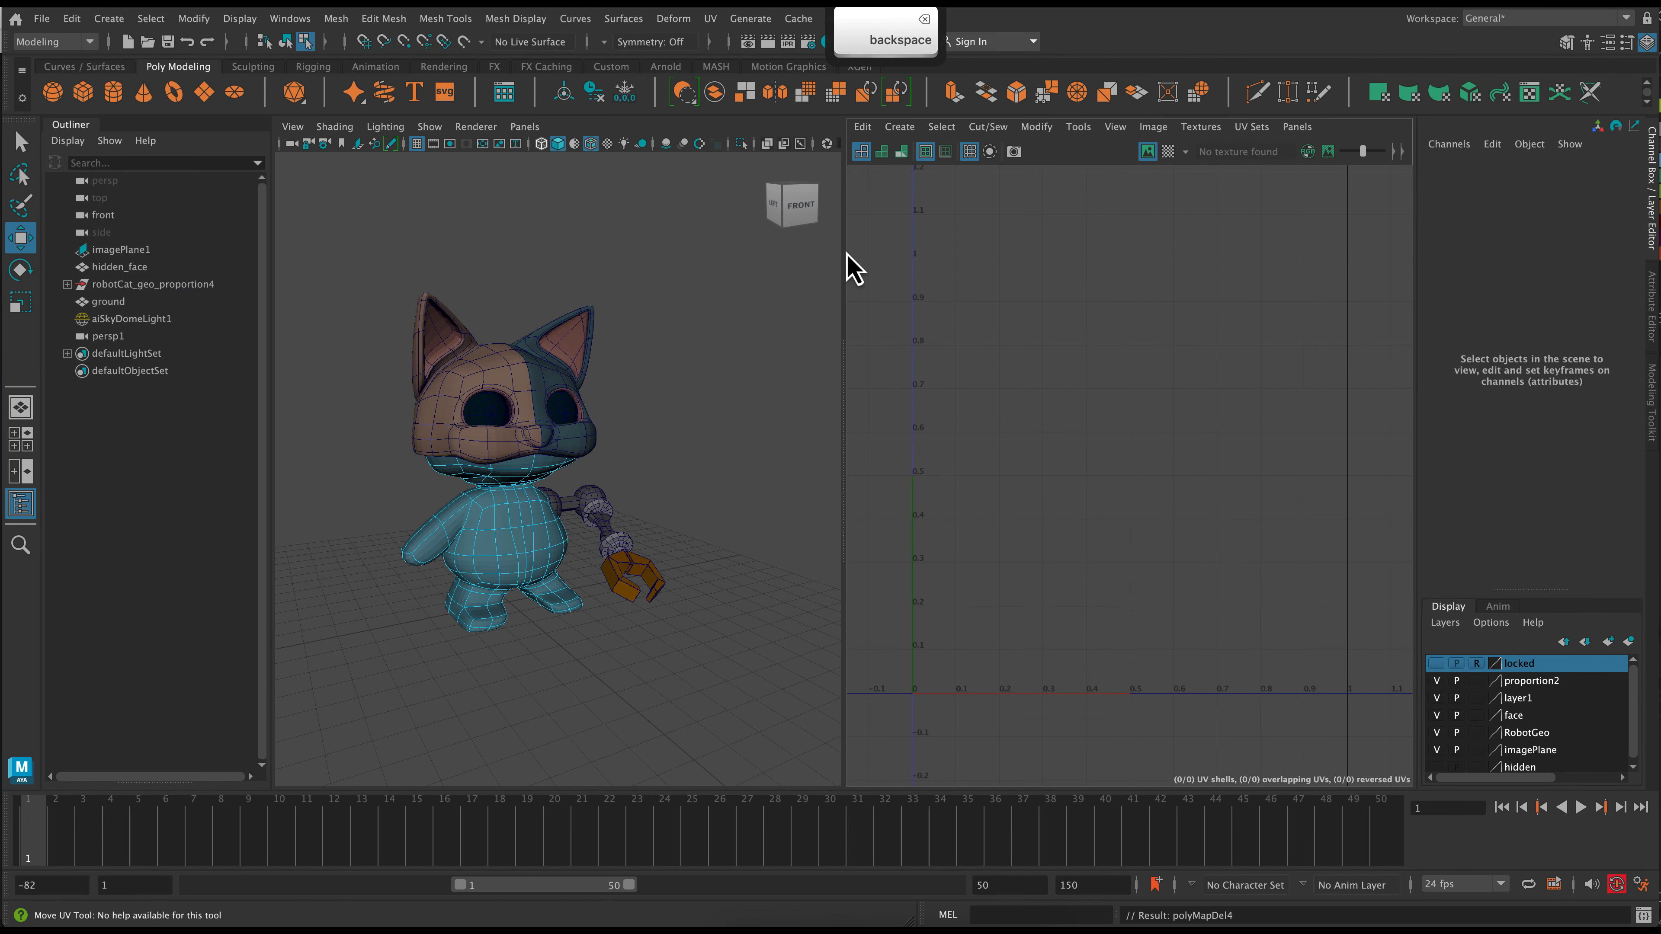
- Return the body mesh to object mode and create a camera-based UV projection for it
right_drag(525, 563, 615, 373)
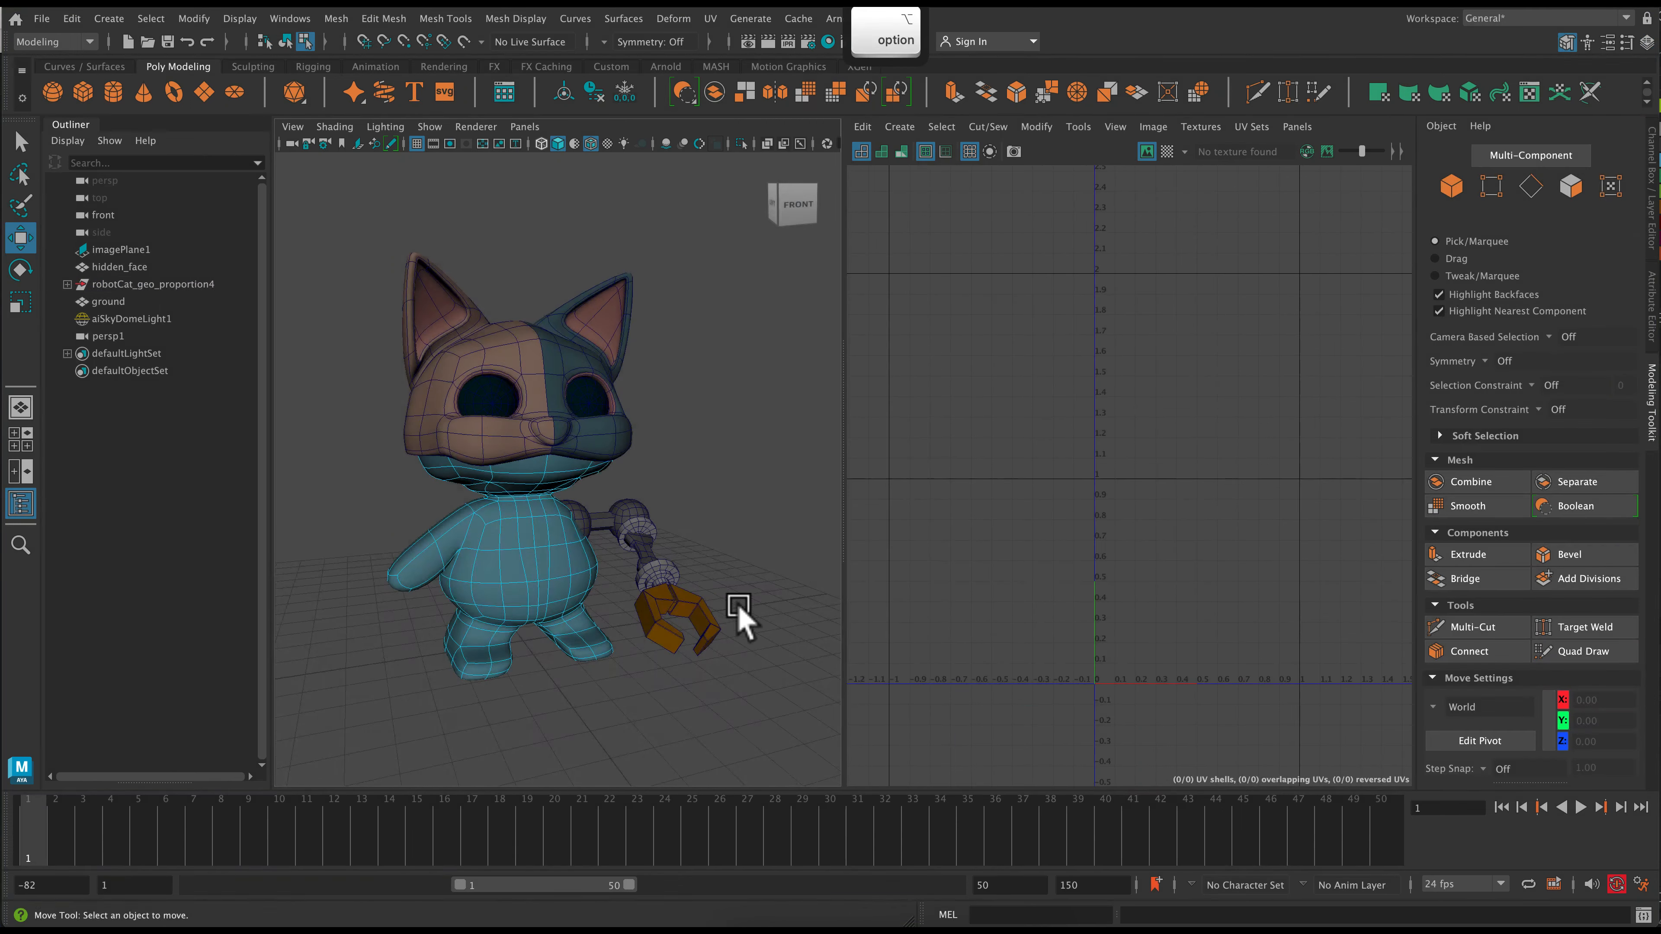
alt+drag(739, 607, 733, 613)
click(555, 594)
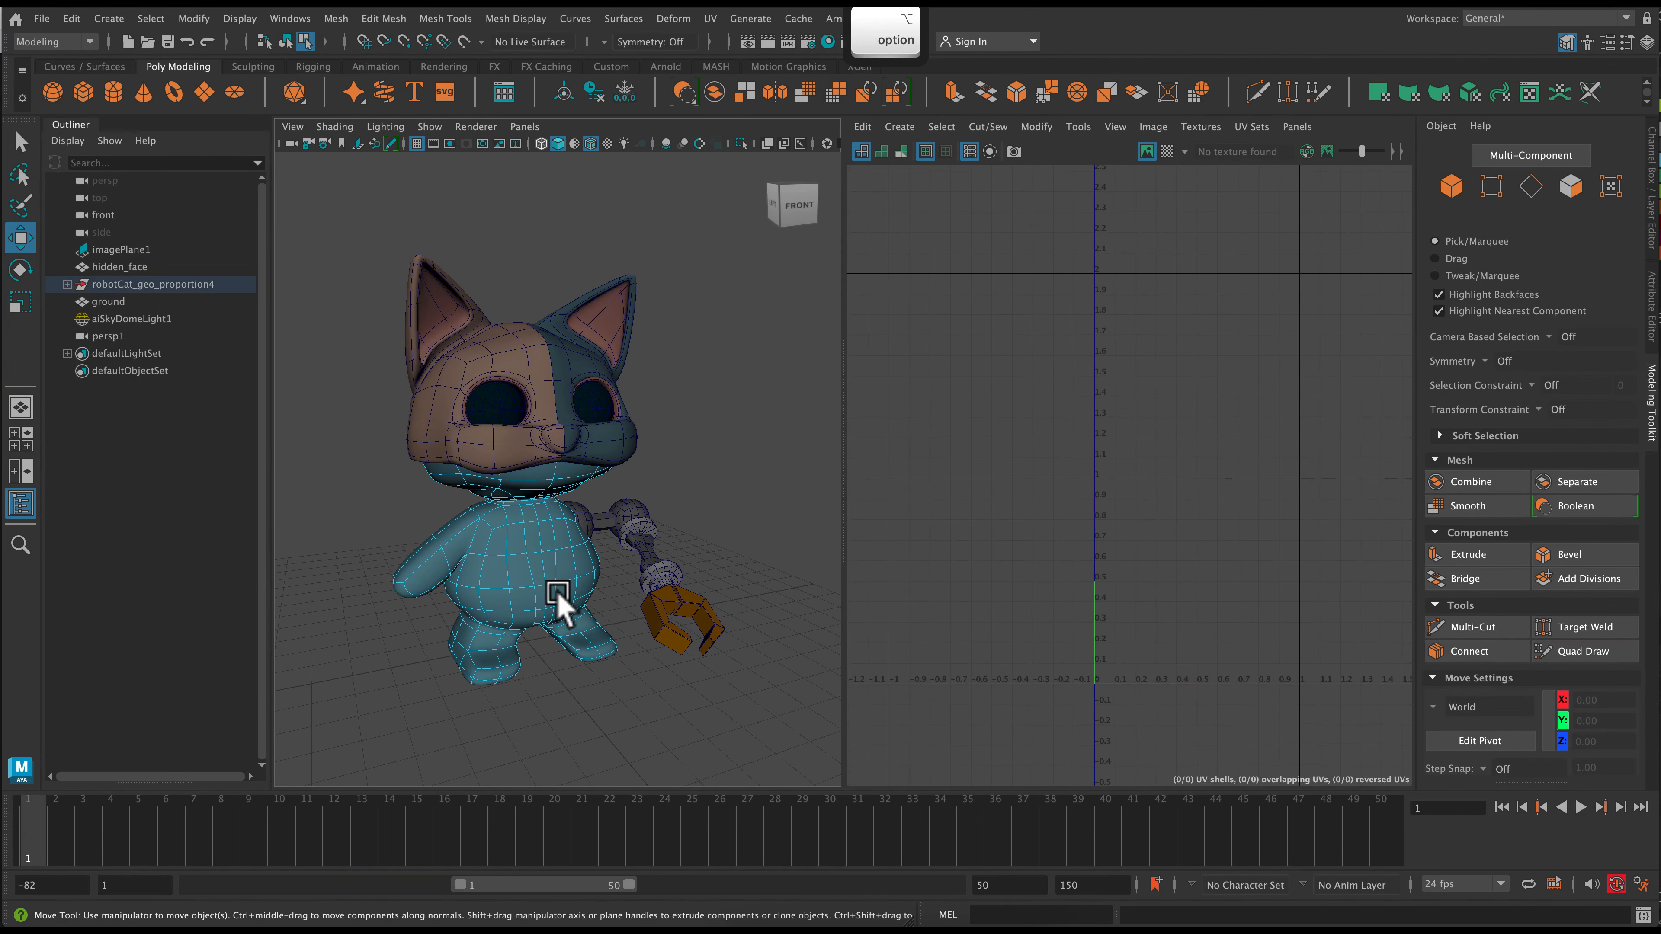
right_drag(529, 555, 612, 348)
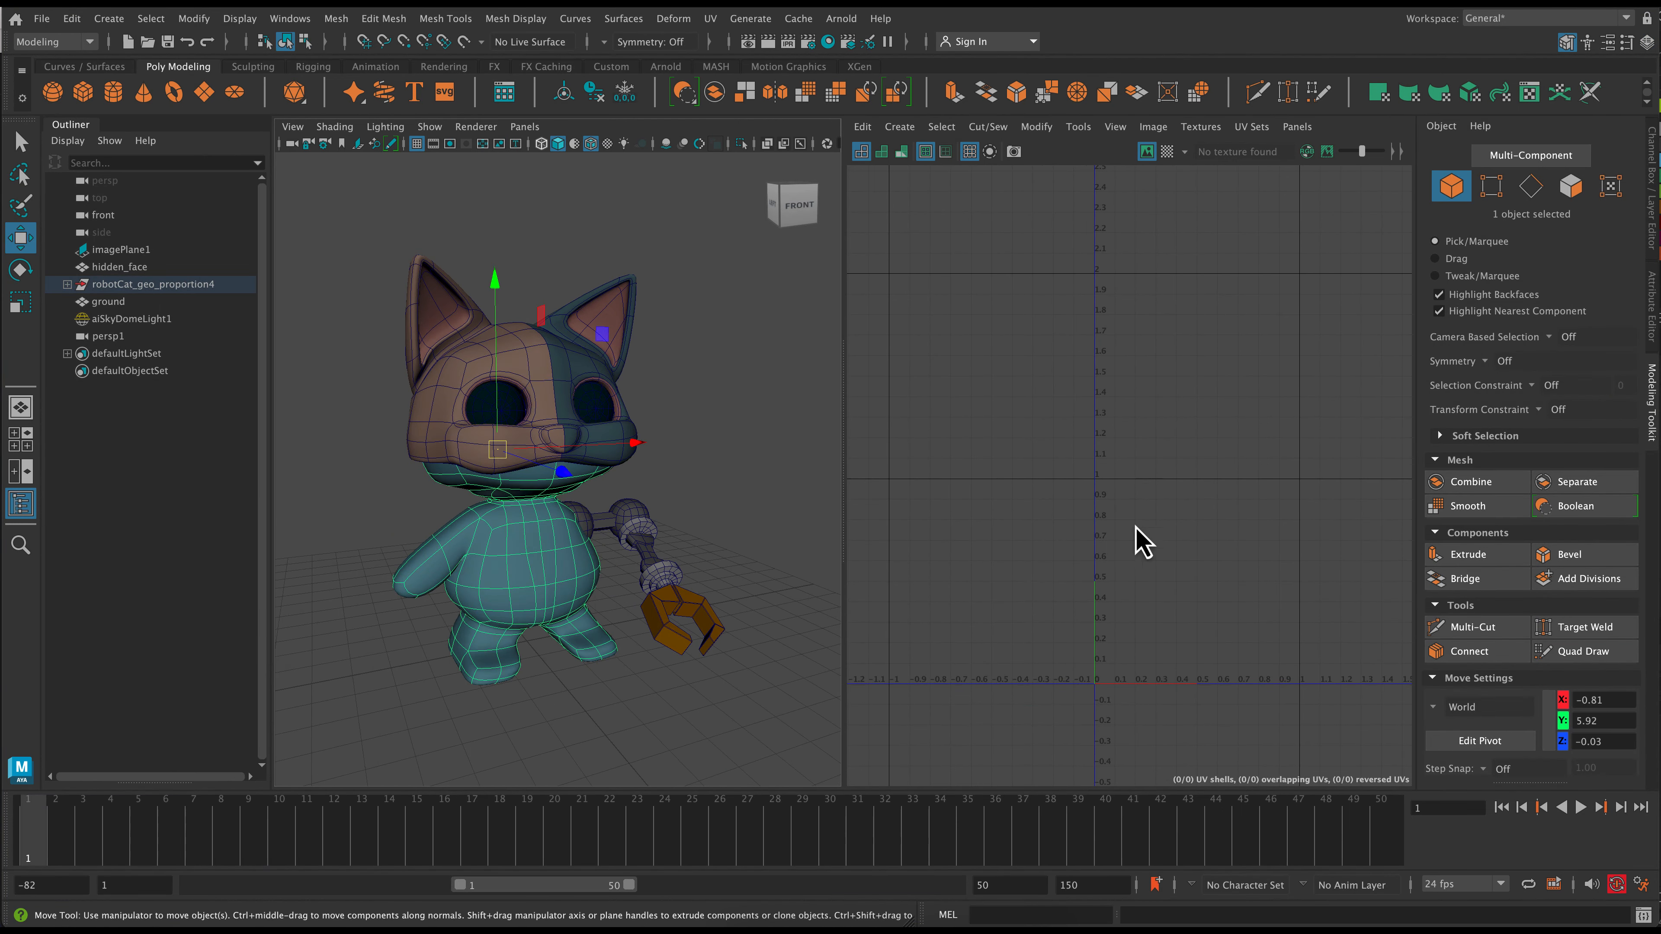
alt+right_drag(1176, 579, 1230, 638)
mouse_move(1231, 638)
alt+middle_down()
mouse_move(1200, 613)
mouse_move(1215, 640)
alt+middle_up()
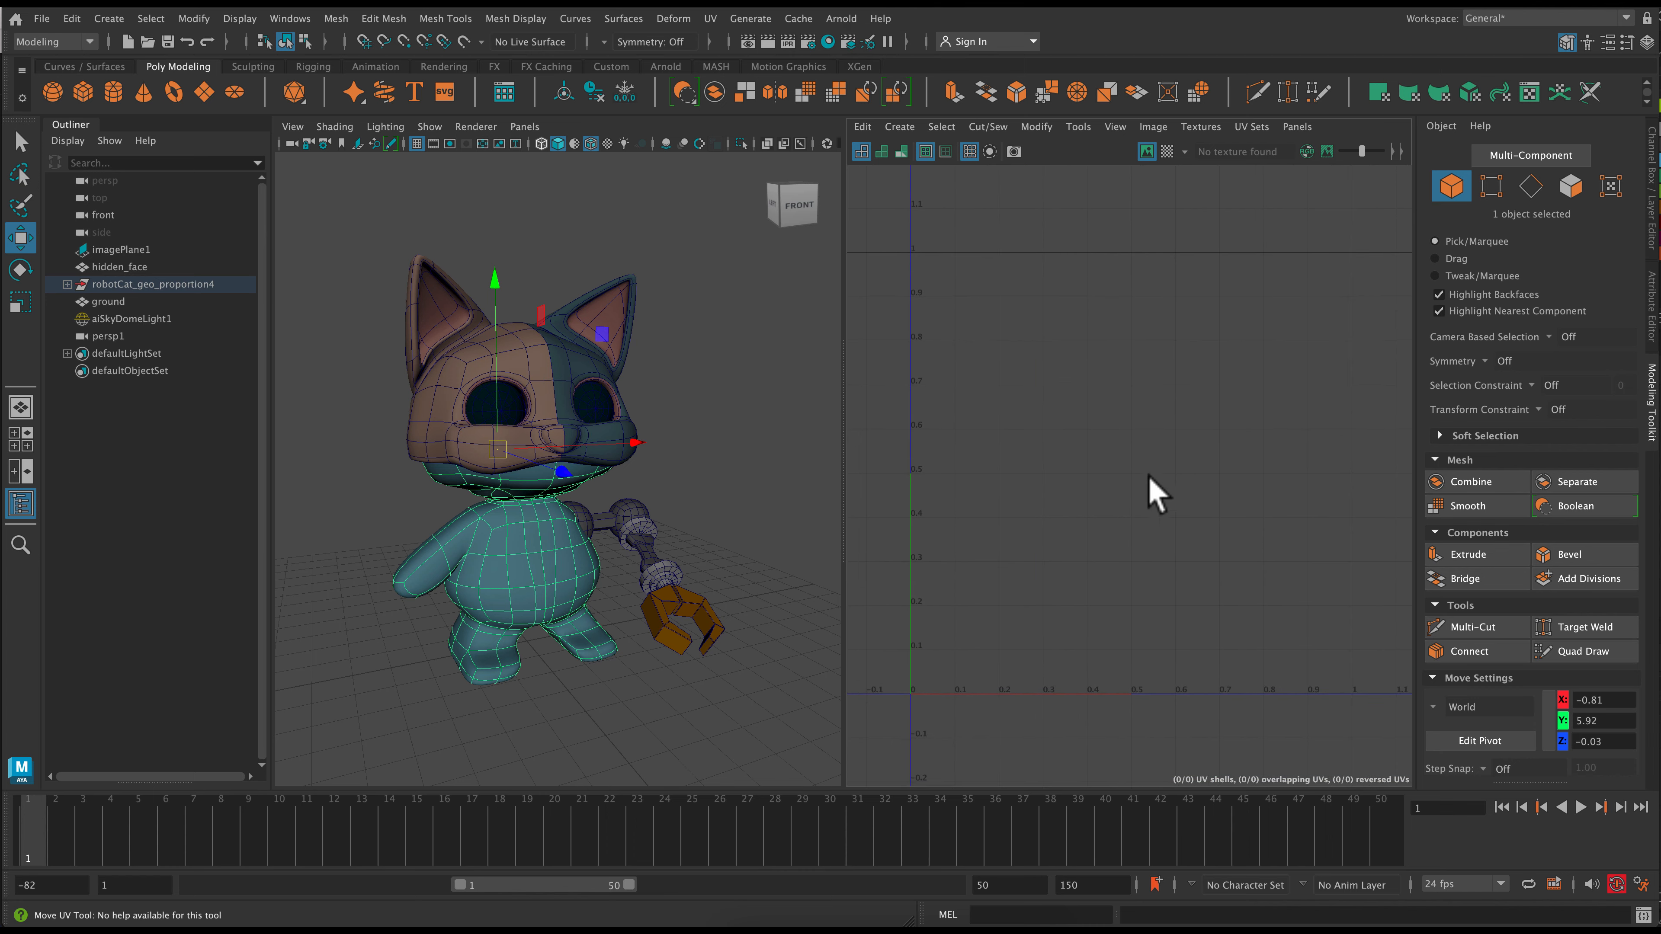
click(899, 127)
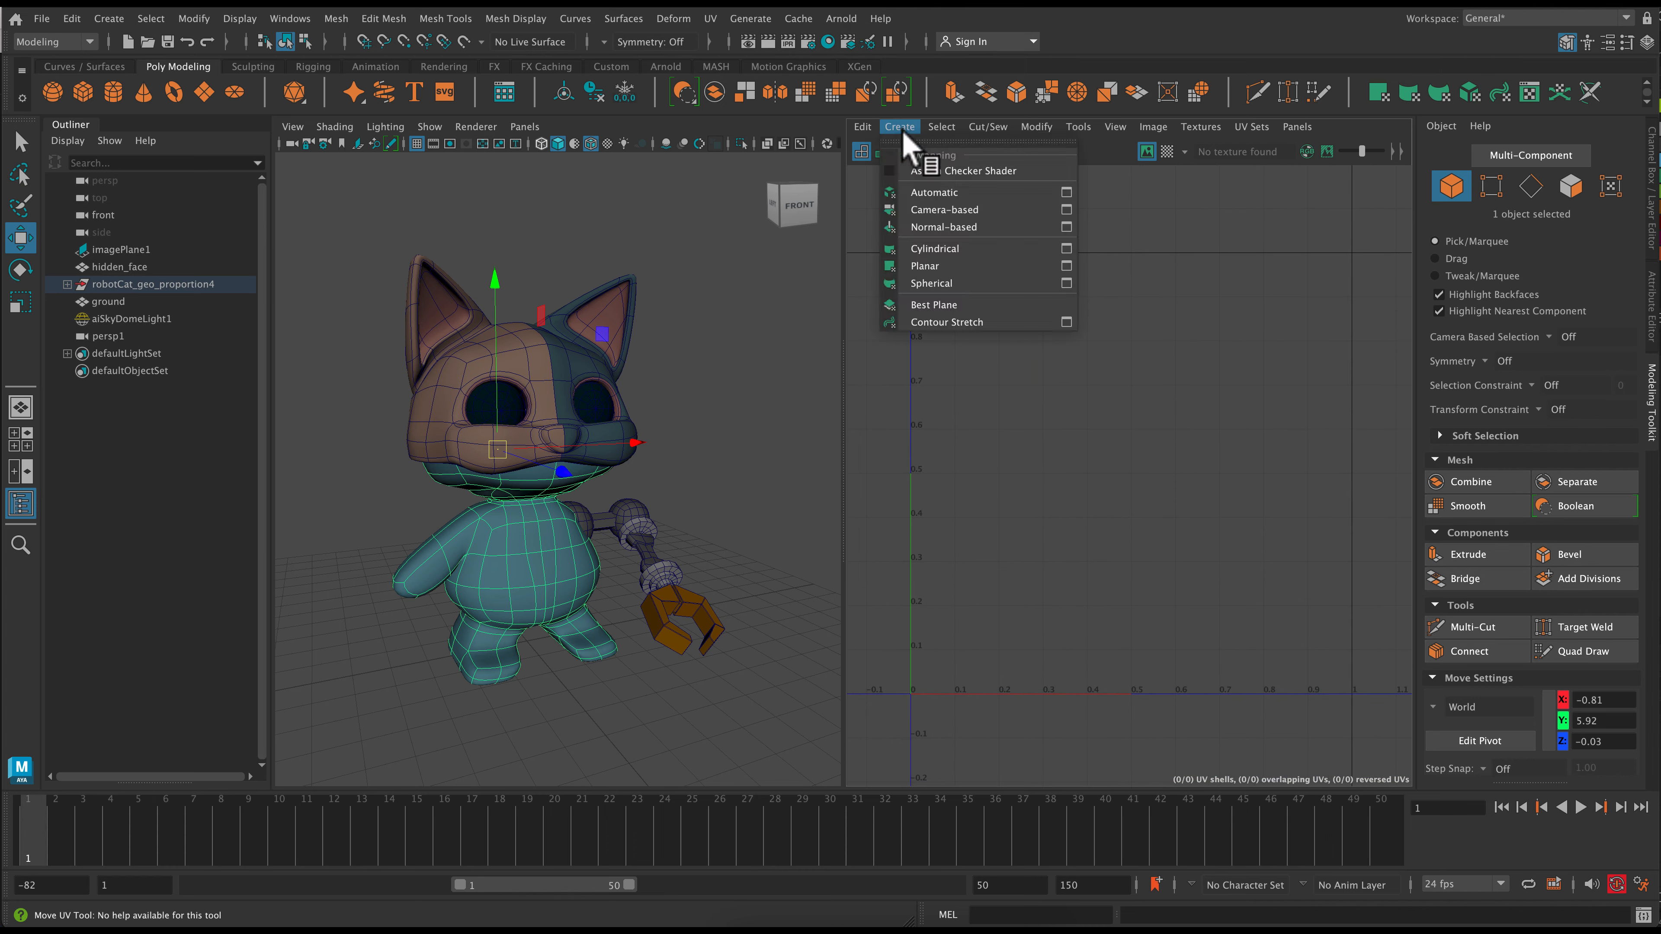
click(927, 209)
click(939, 449)
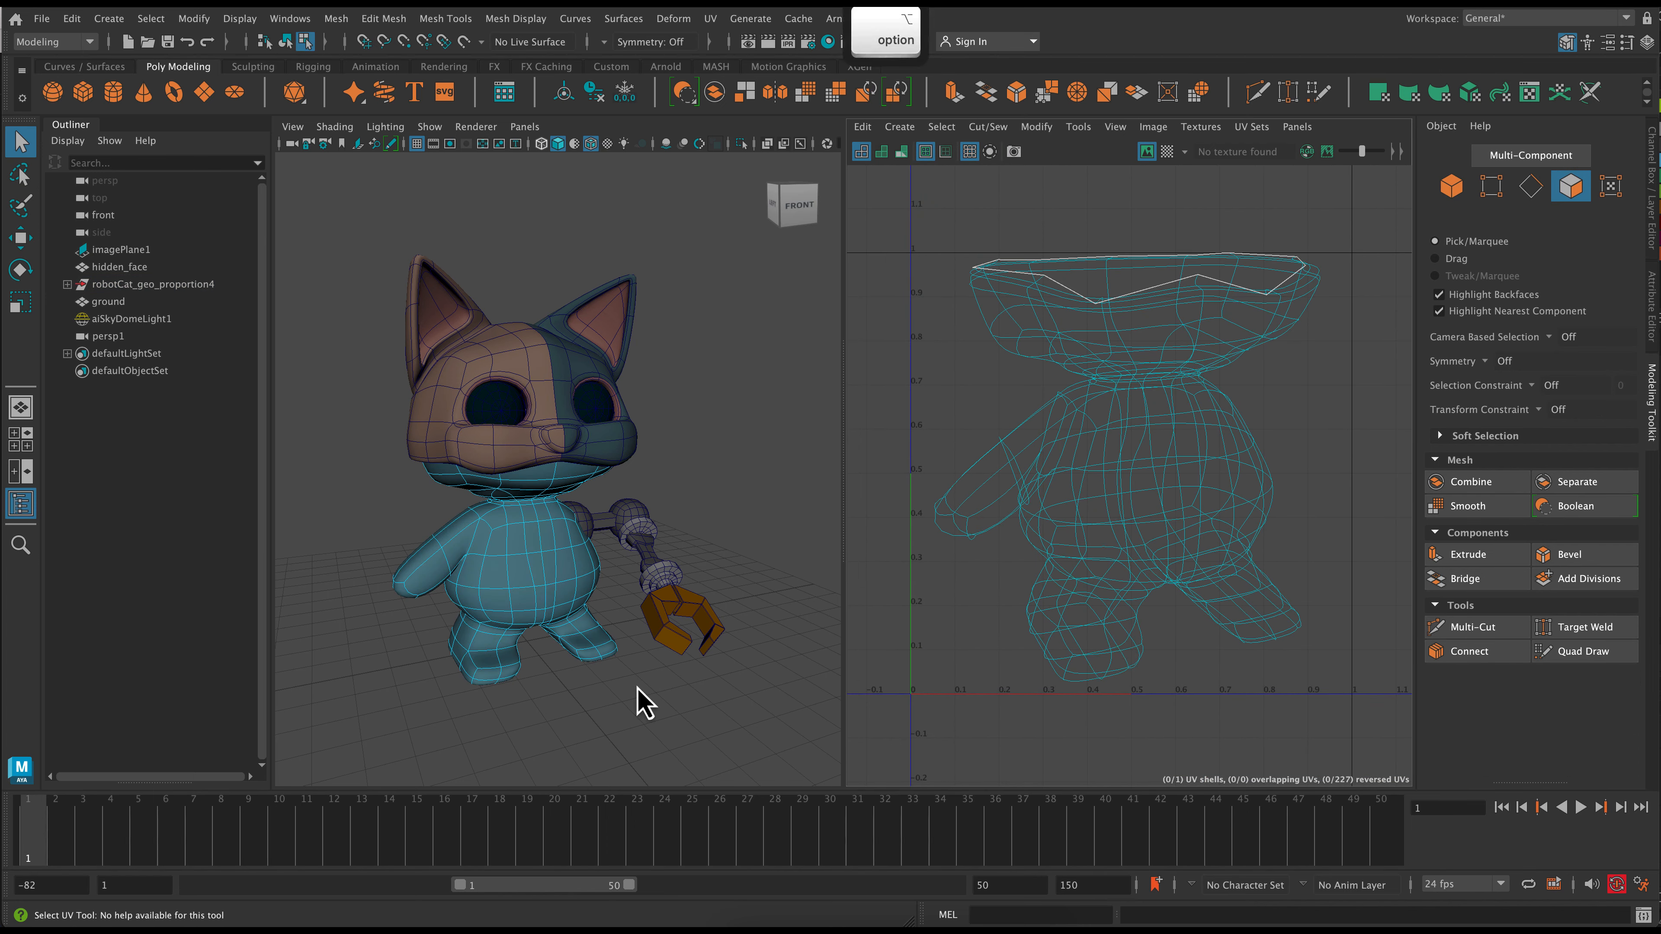
- Select the vertical edge line down the back of the head to the neck, on the mechanical-arm side
alt+drag(634, 693, 615, 651)
alt+right_drag(608, 638, 763, 695)
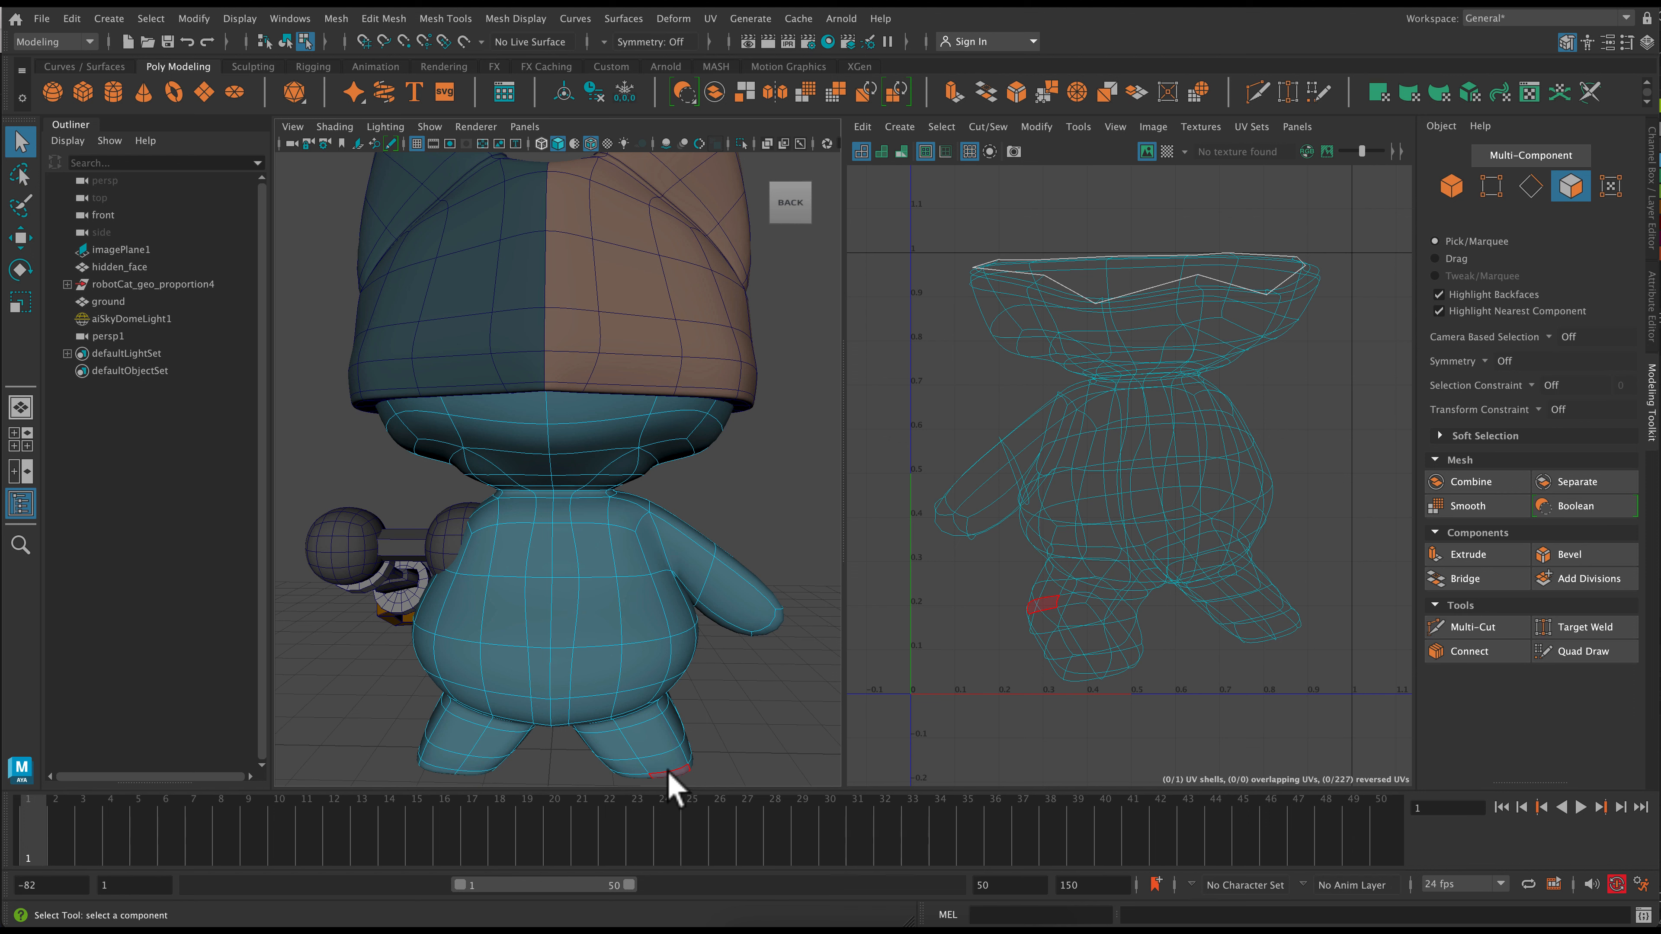
right_drag(720, 399, 716, 360)
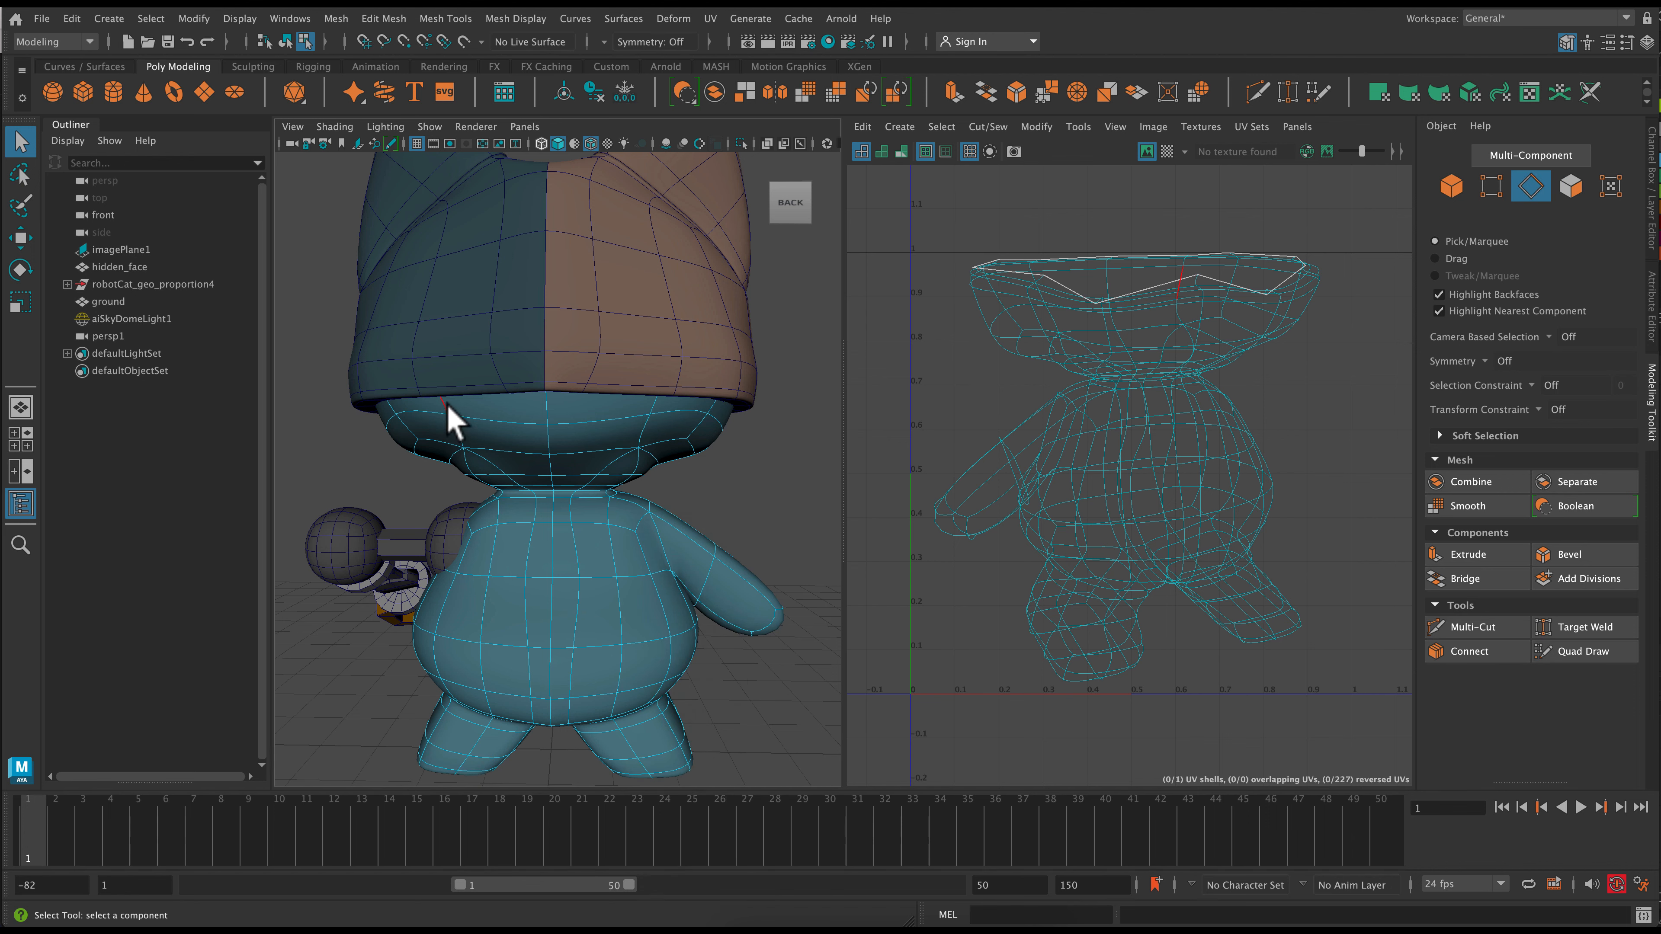
click(466, 413)
right_drag(519, 439, 559, 396)
click(514, 466)
right_drag(473, 427, 457, 412)
key(shift)
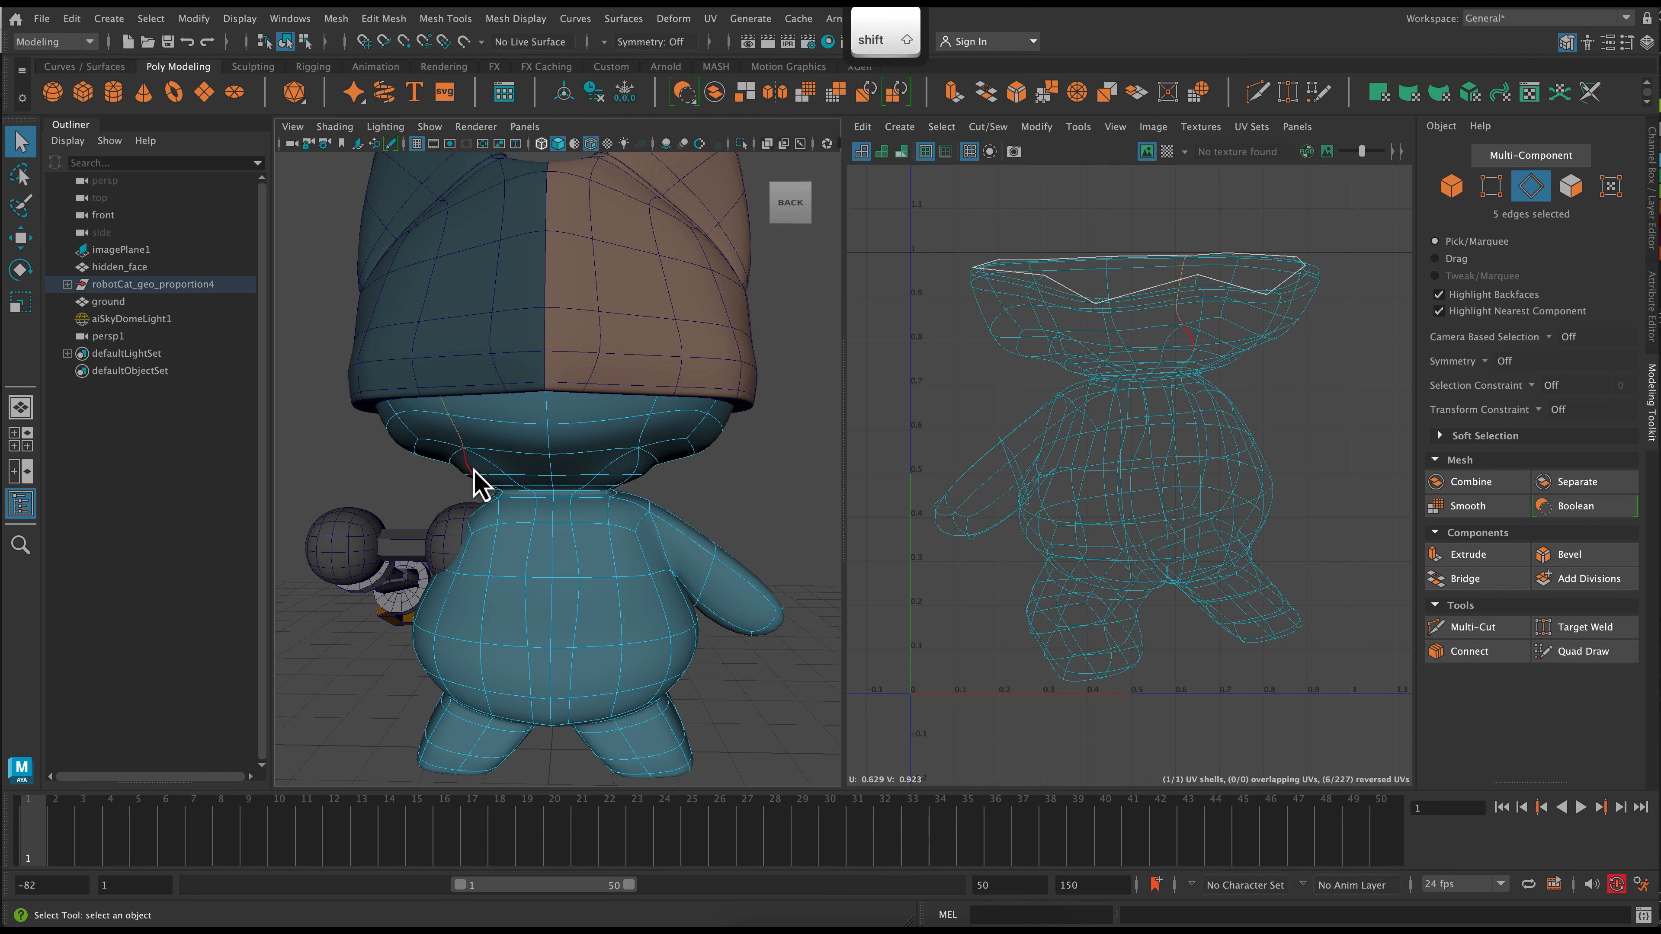
shift+double_click(494, 508)
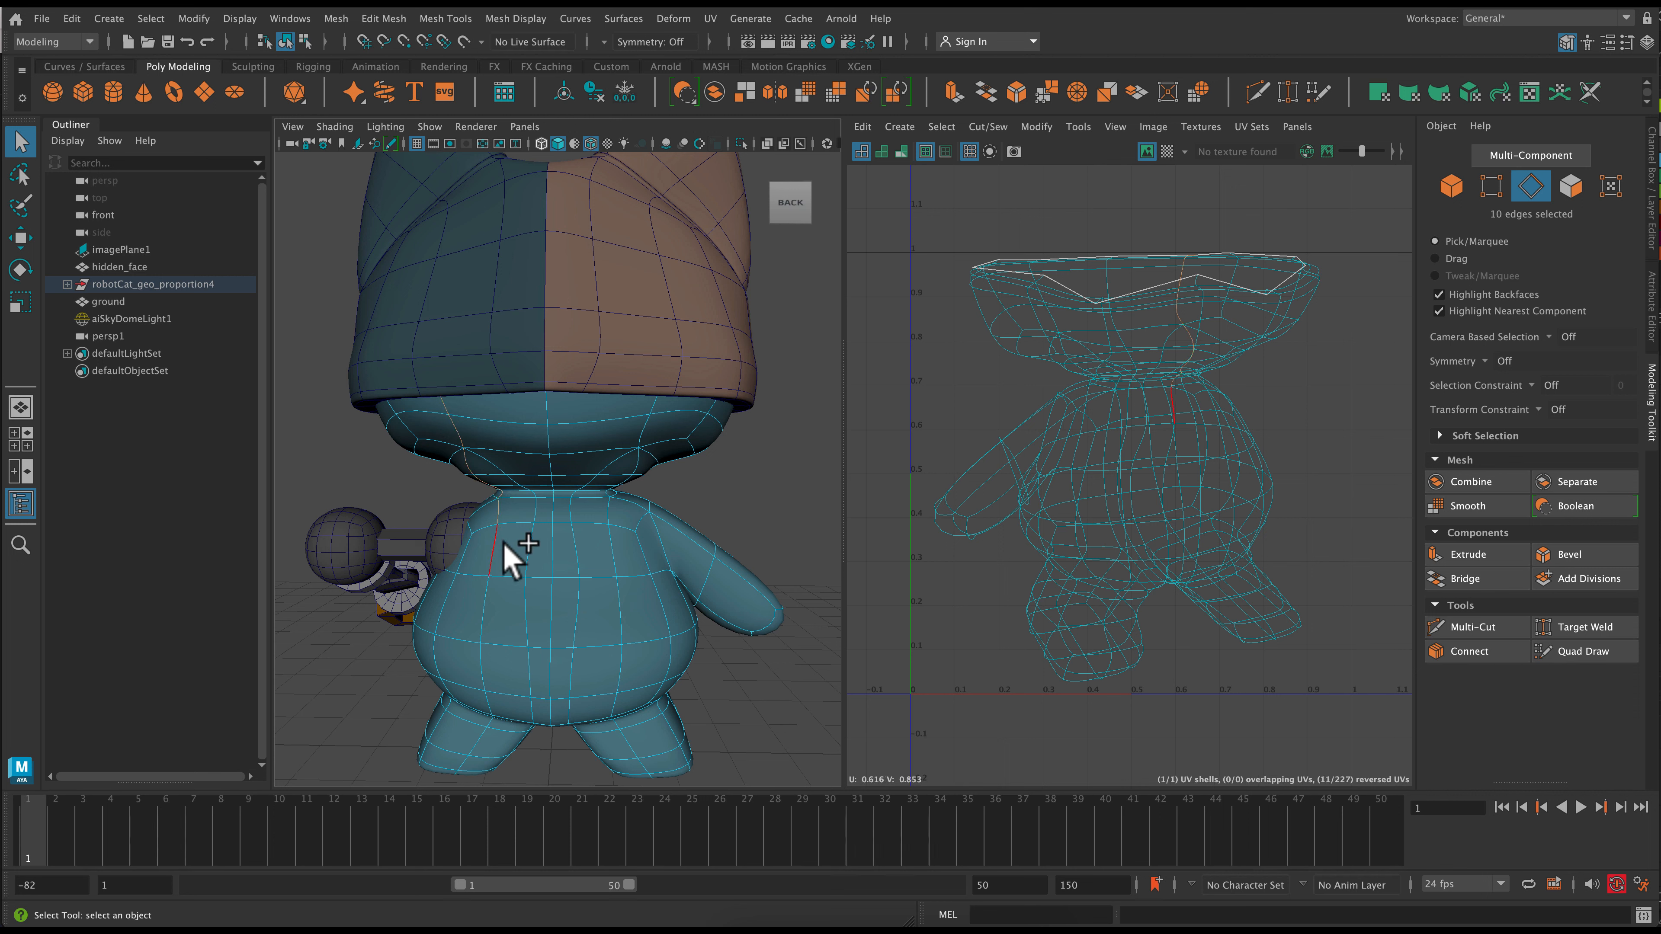
- Extend the edge selection down the back of the torso to the top of the leg, removing any stray edge
alt+drag(554, 733, 520, 752)
key(ctrl)
ctrl+click(502, 625)
alt+drag(737, 674, 673, 664)
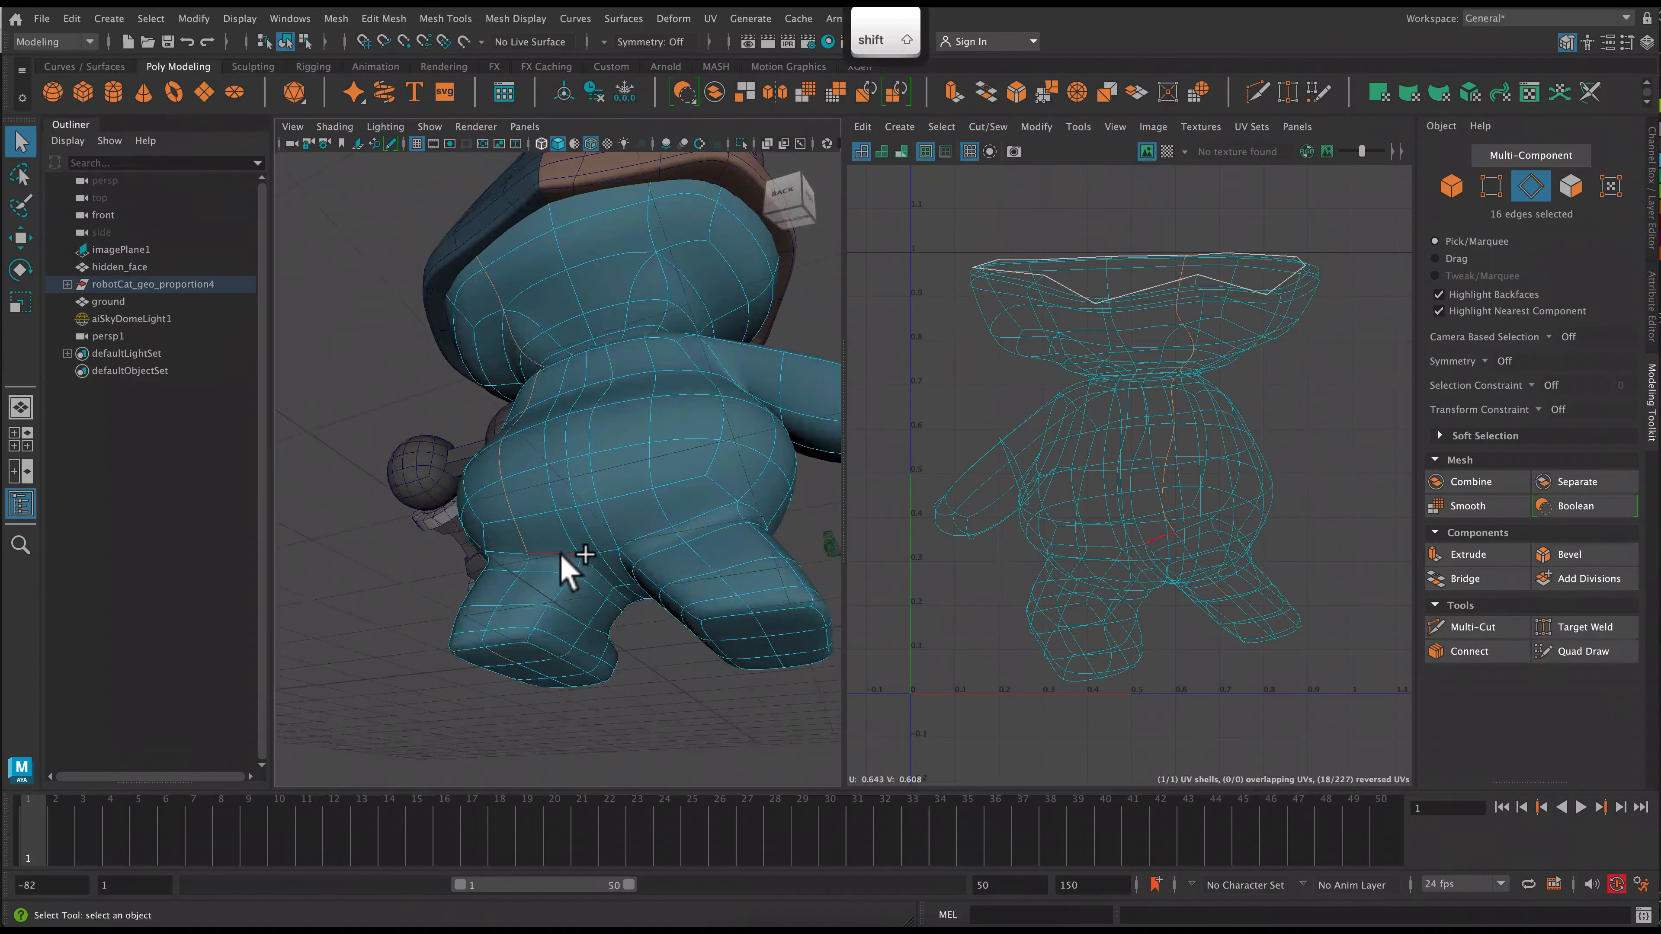
- Add the inner-leg edges and the outline of the foot sole on the mechanical-arm side to the seam selection
shift+click(599, 610)
shift+click(578, 636)
shift+click(572, 655)
shift+click(529, 674)
alt+drag(651, 693, 684, 639)
shift+click(433, 576)
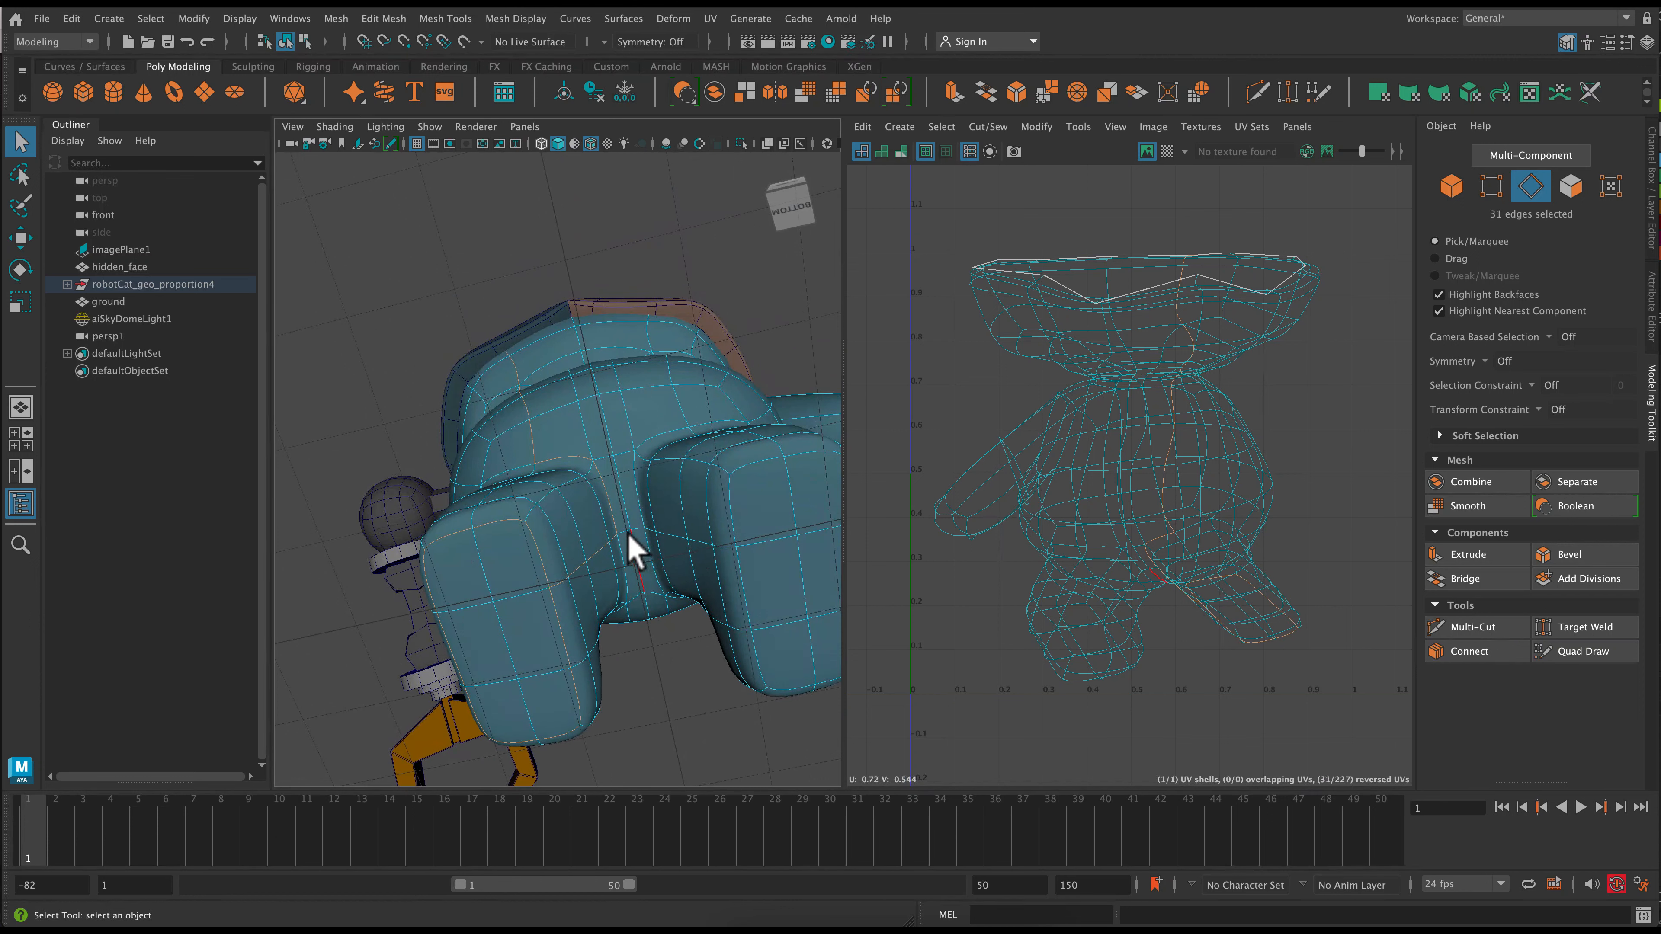
- Extend the seam selection across the crotch and around the other foot's sole, and cut the UVs along the selected edges
shift+click(643, 530)
shift+click(647, 541)
alt+middle_drag(752, 599, 572, 587)
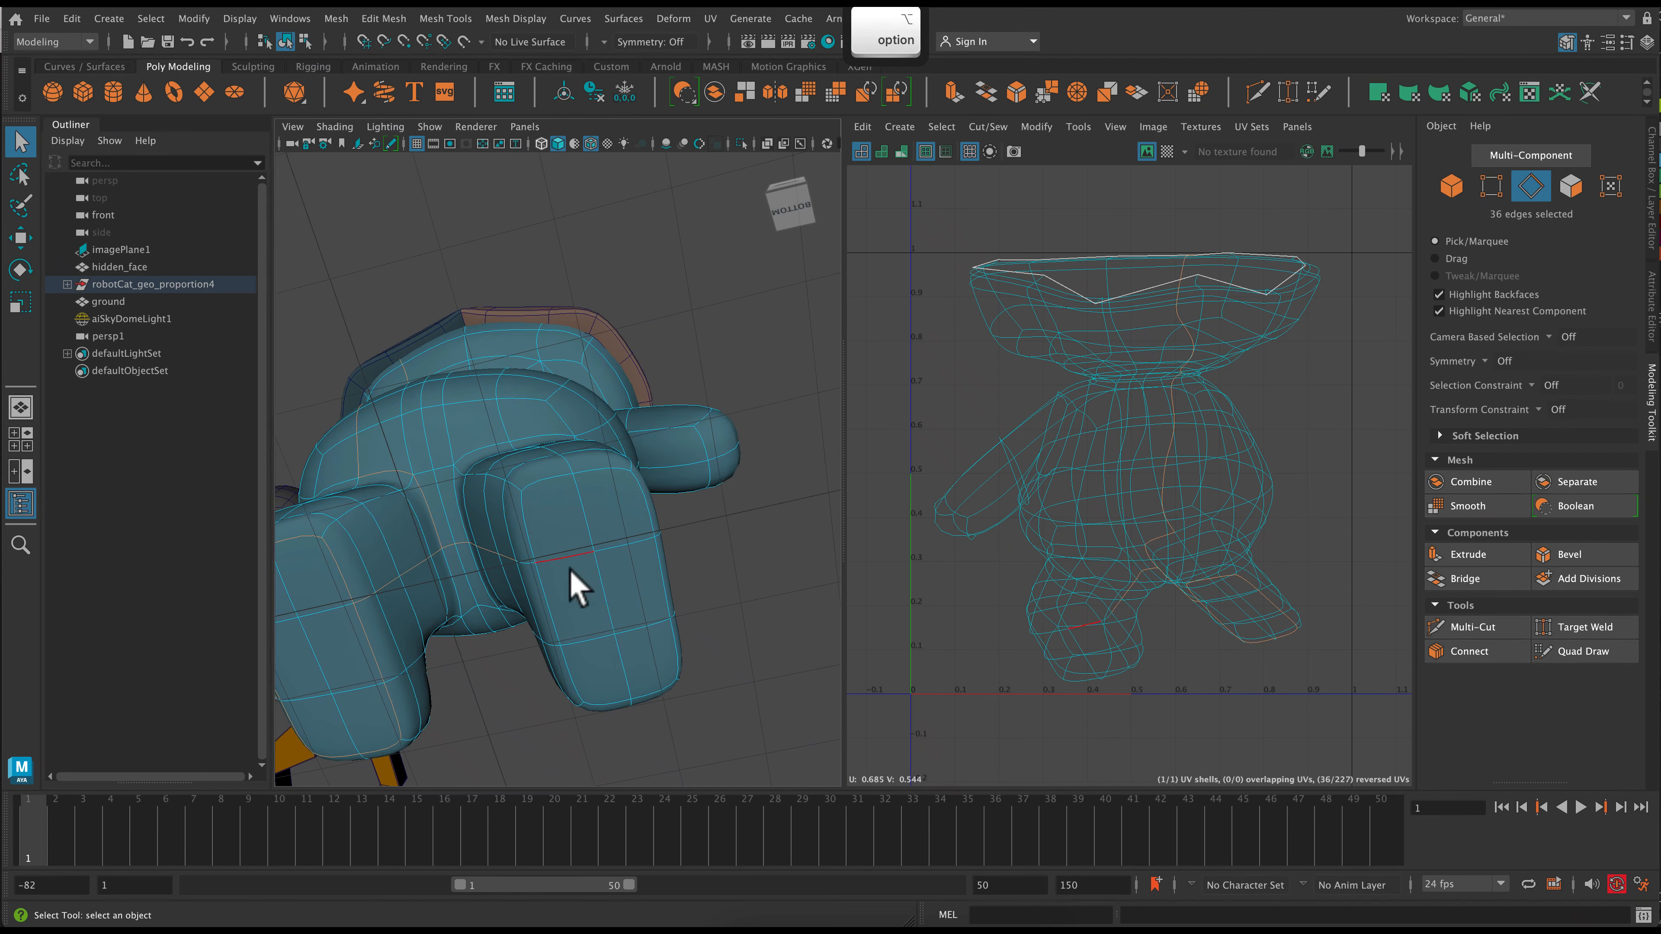
shift+click(532, 514)
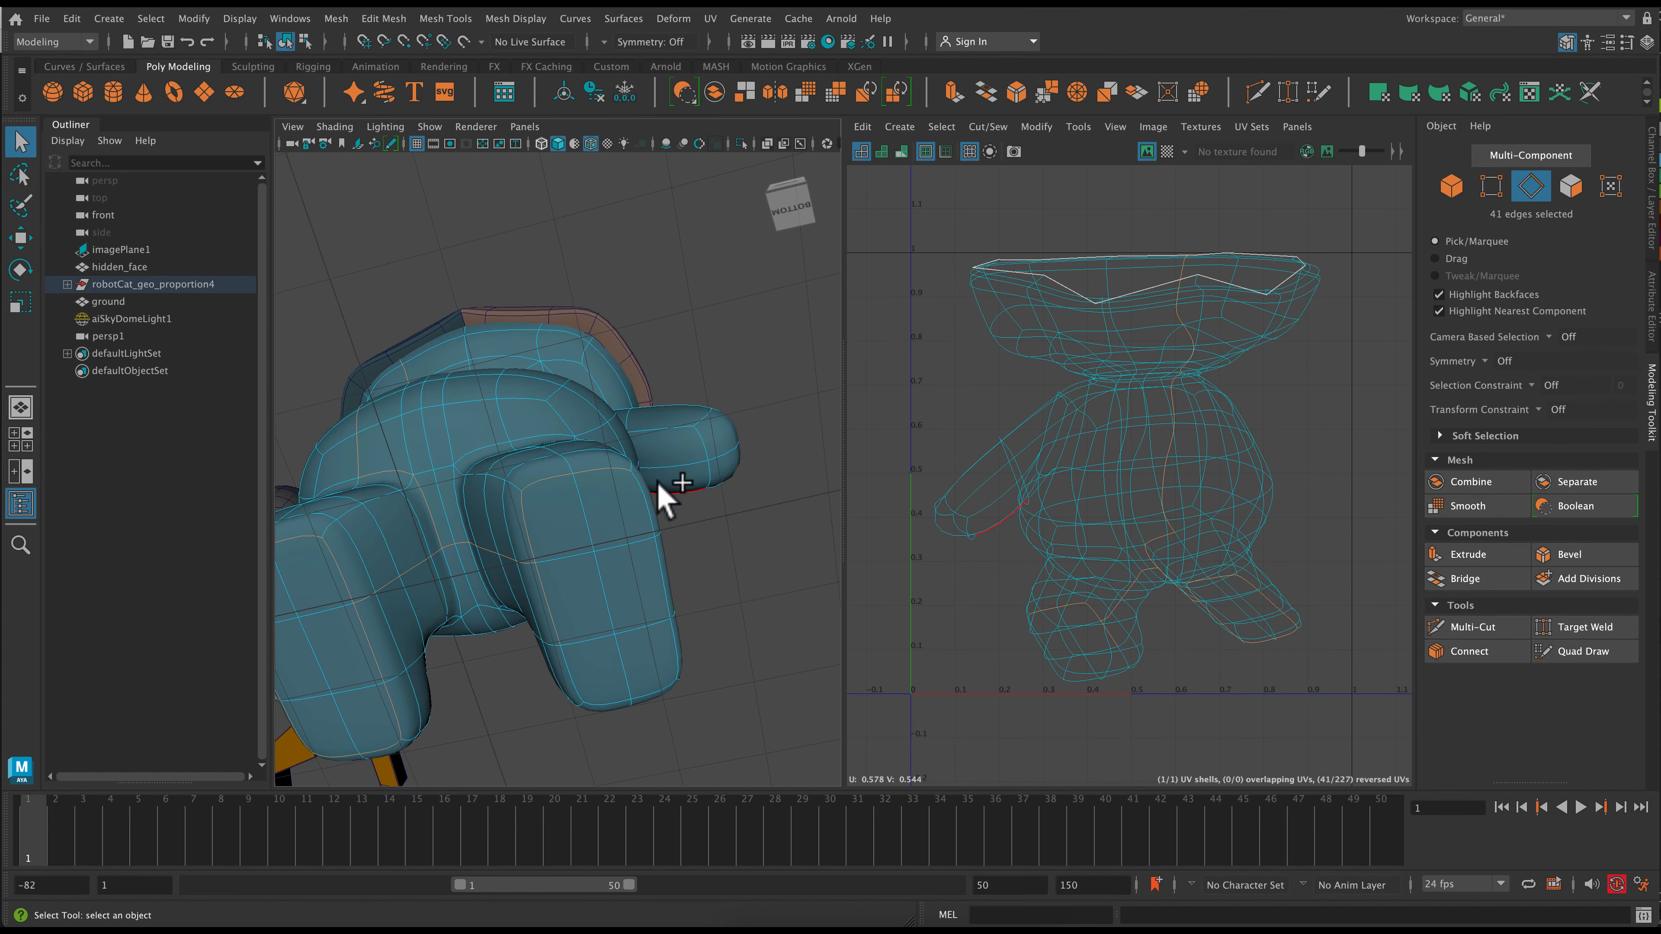
shift+click(586, 686)
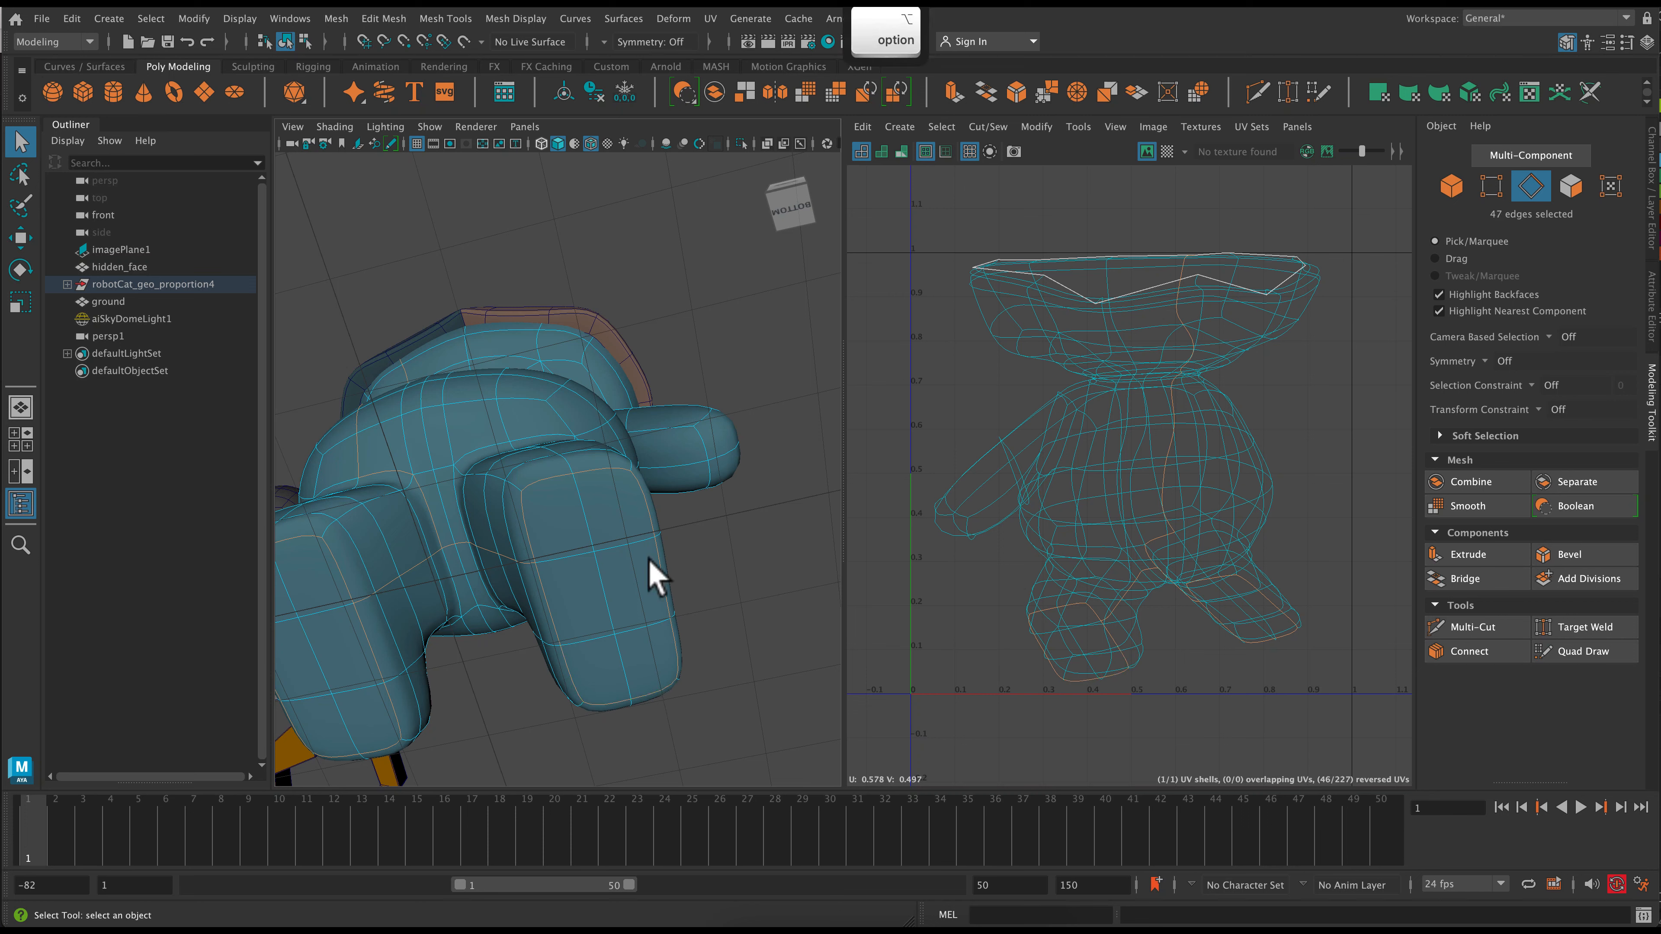
click(988, 126)
click(981, 223)
key(w)
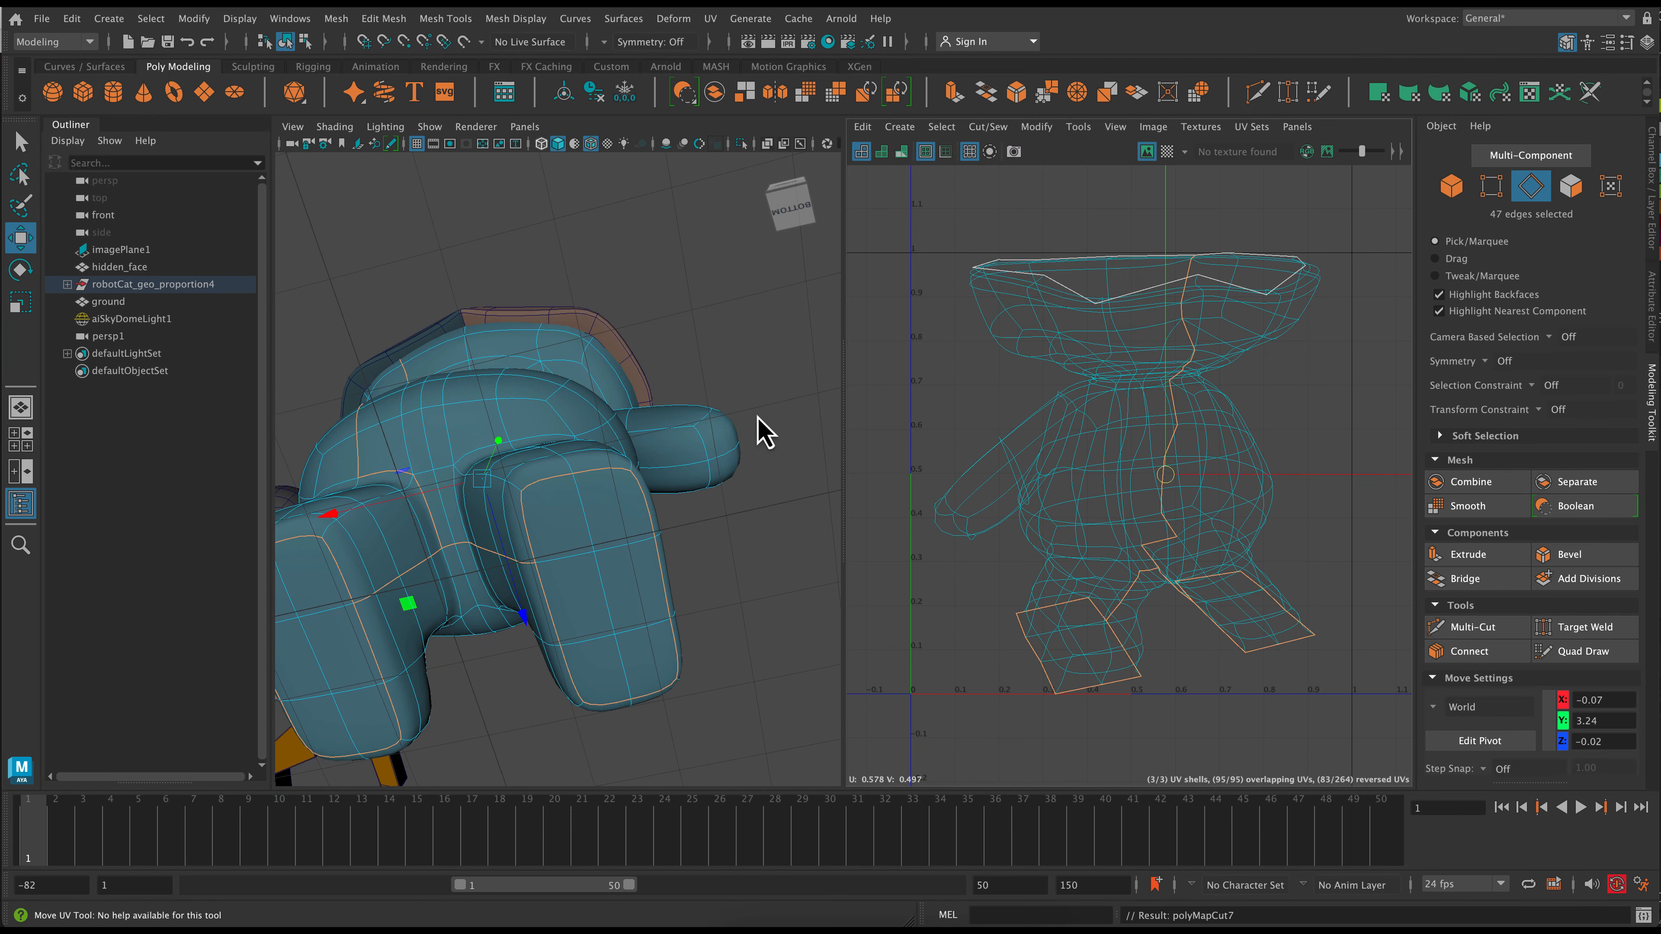
alt+drag(765, 645, 615, 229)
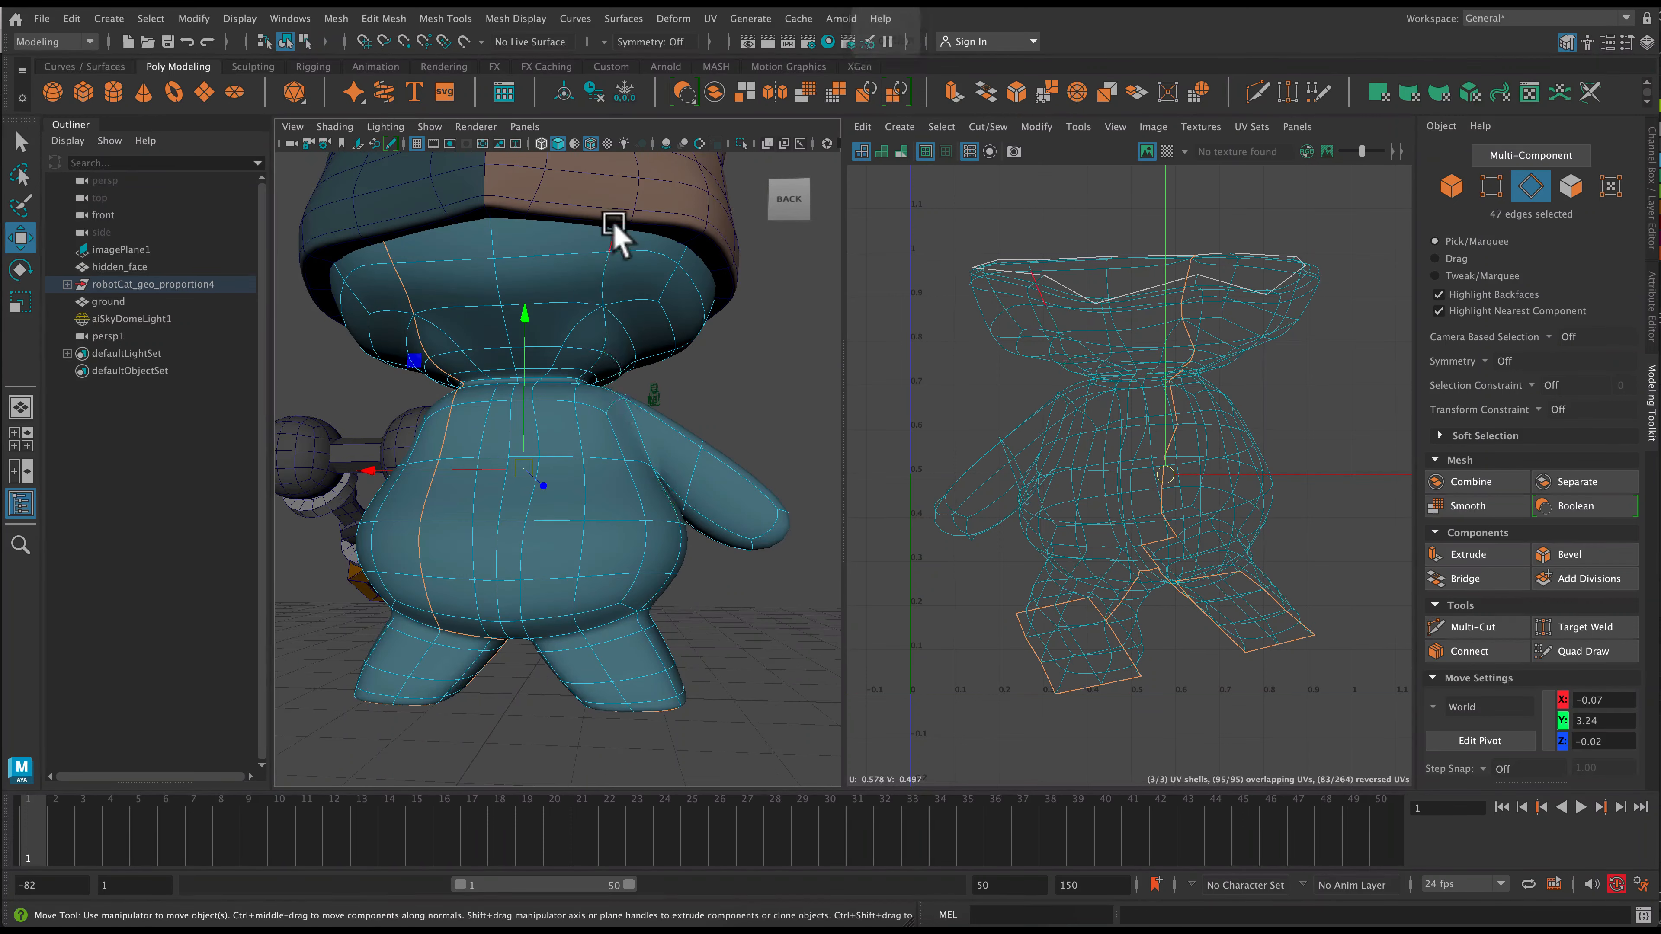
click(613, 243)
shift+double_click(603, 319)
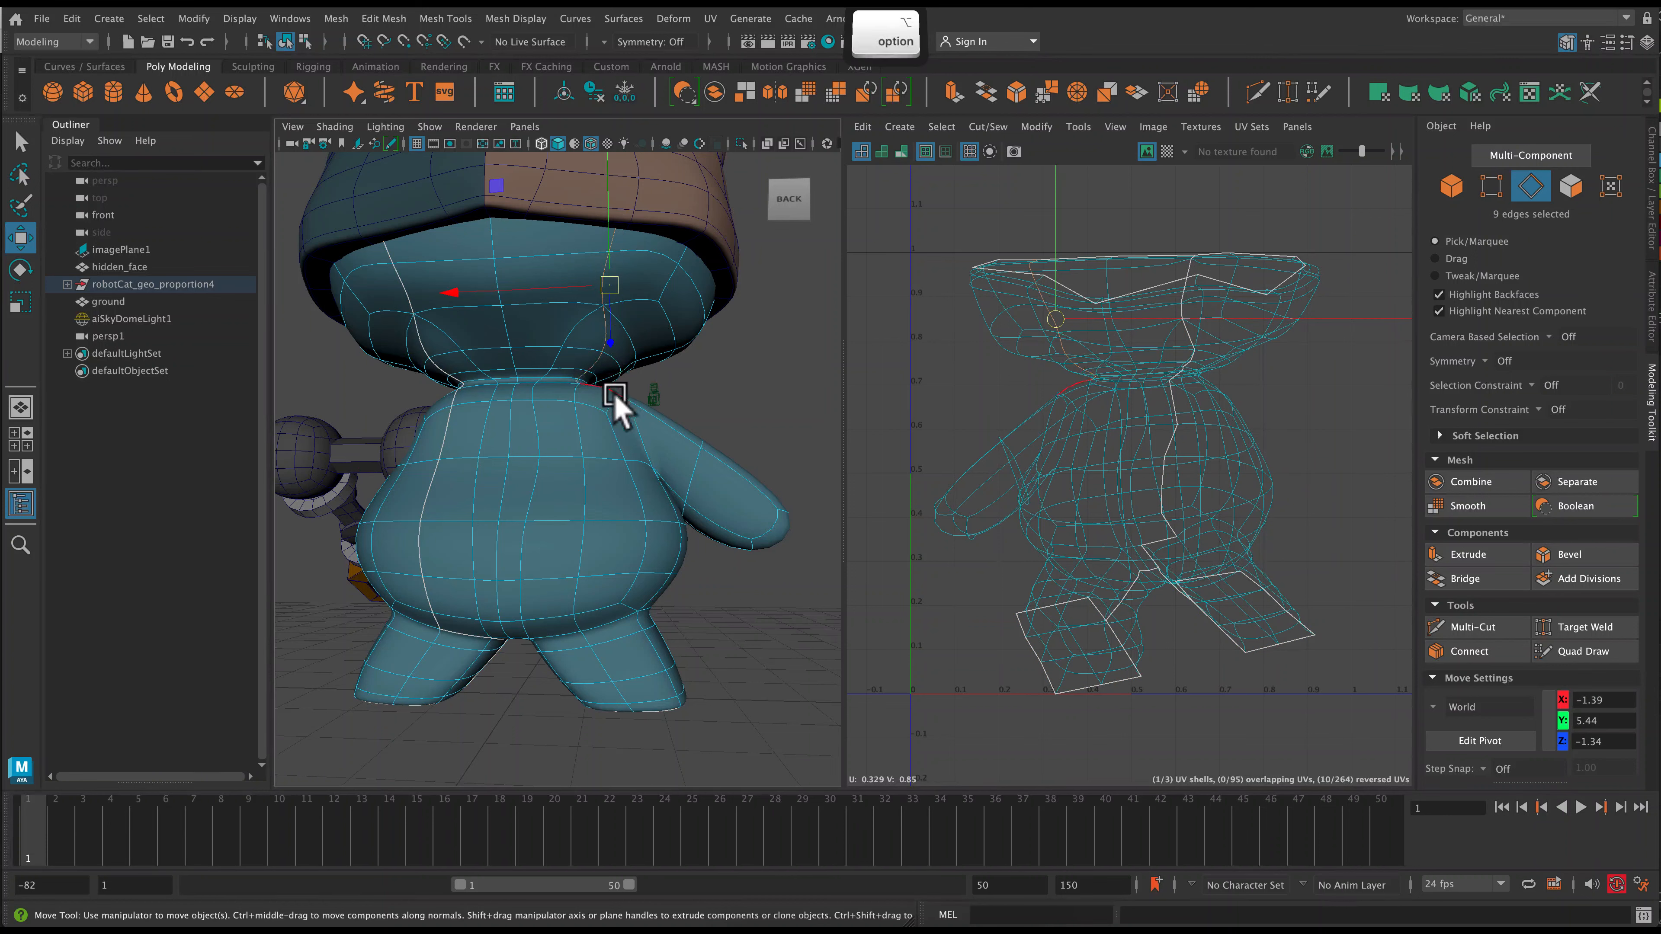
alt+drag(614, 398, 613, 435)
shift+double_click(577, 413)
click(641, 318)
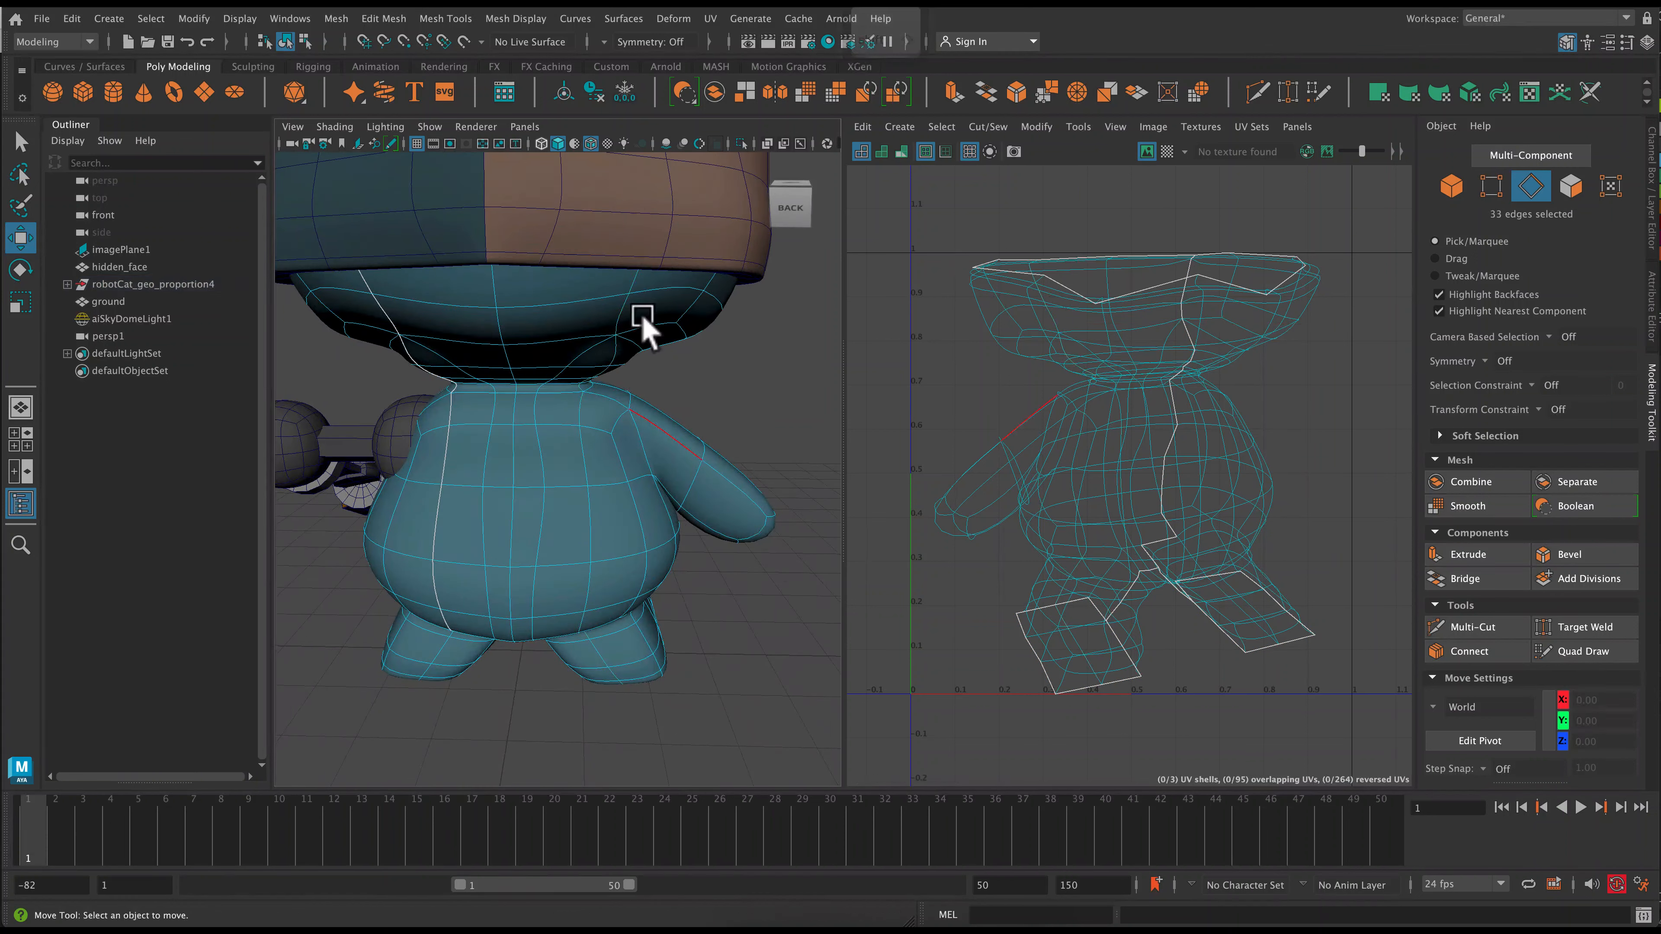
- Select the matching vertical edge line down the back on the natural-arm side to the crotch, and cut the UVs along it
shift+double_click(638, 279)
shift+double_click(582, 417)
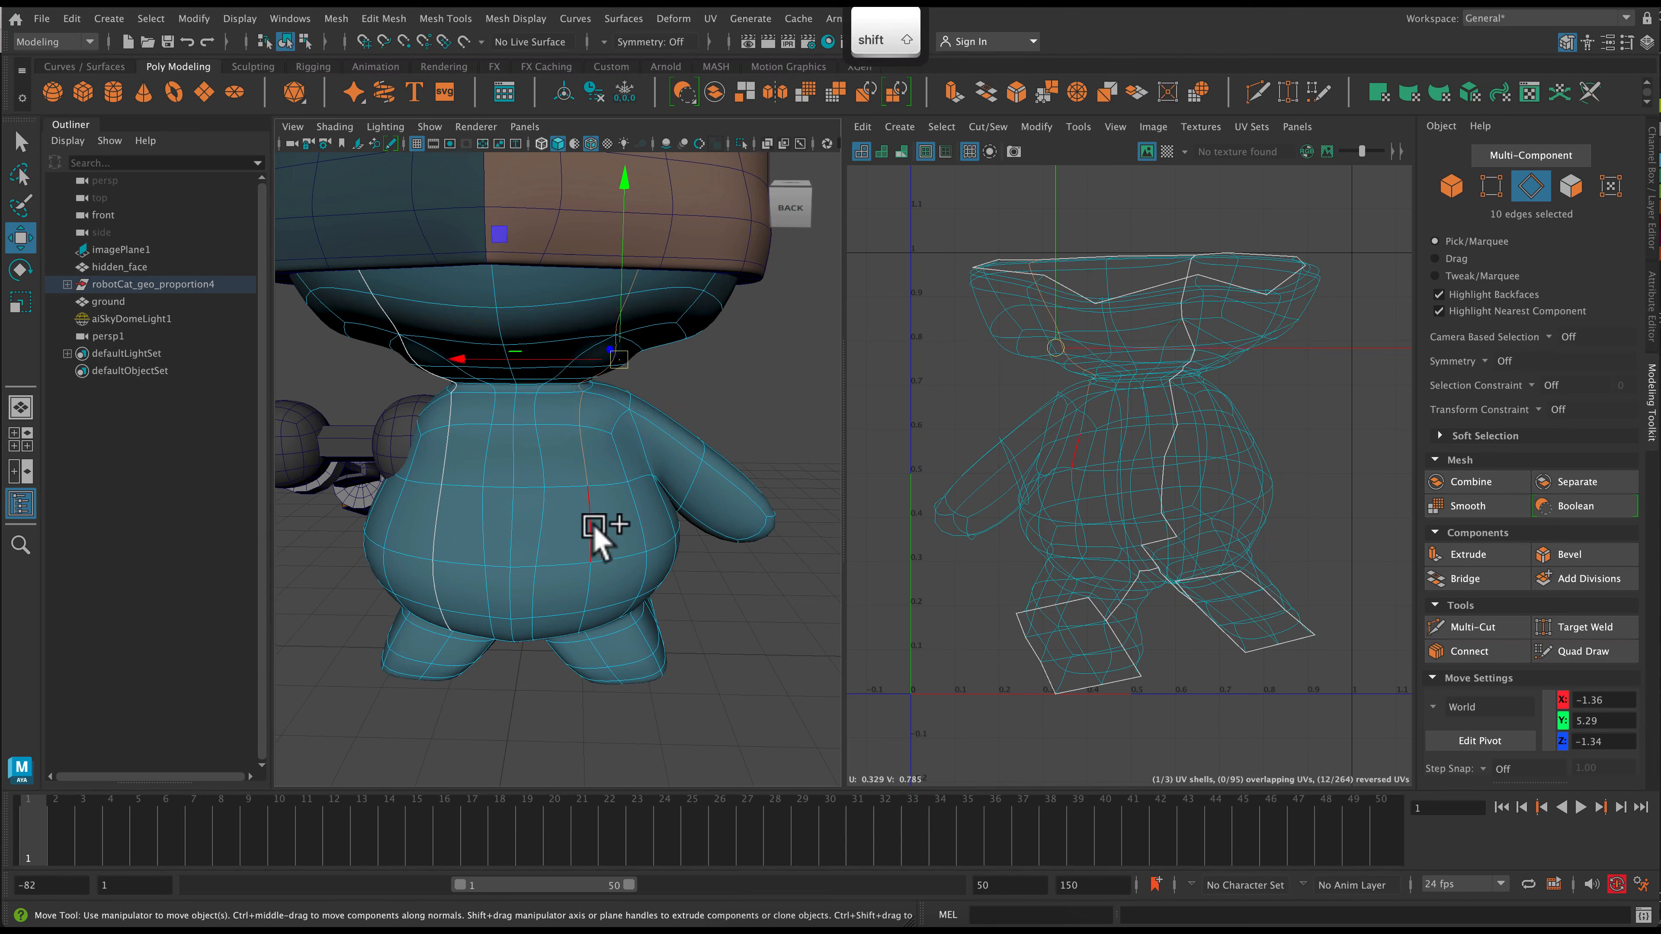
shift+click(581, 624)
alt+drag(834, 618, 822, 566)
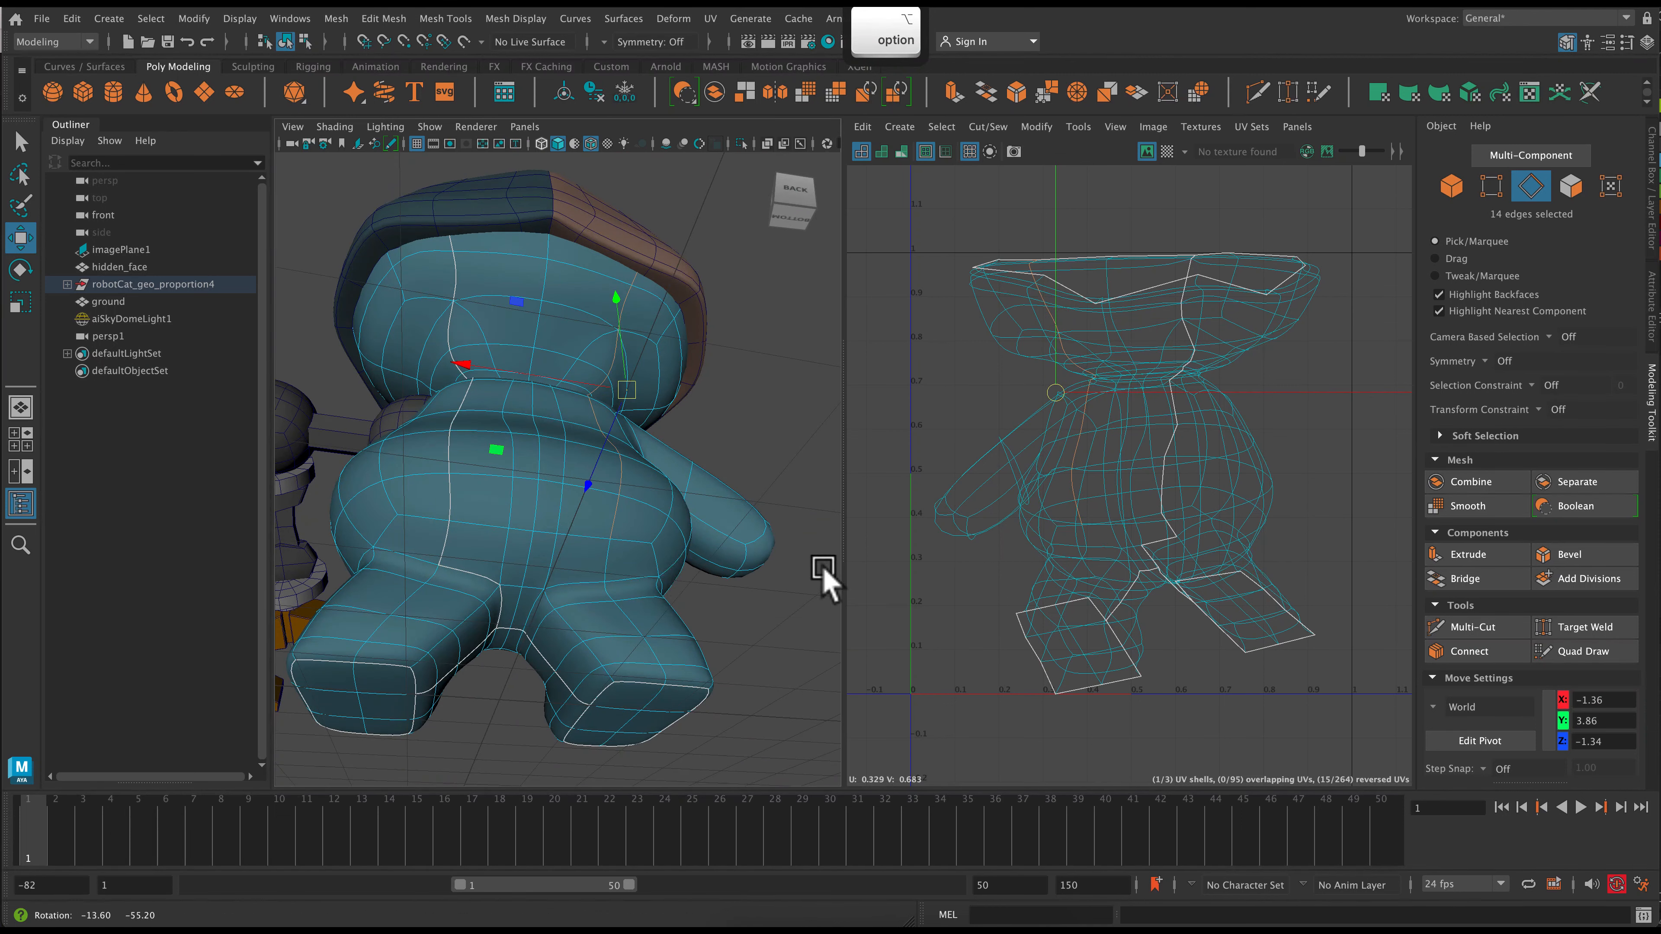
shift+click(600, 567)
shift+click(564, 583)
shift+click(540, 594)
mouse_move(644, 532)
alt+mouse_down()
mouse_move(719, 616)
mouse_move(648, 608)
mouse_move(623, 582)
mouse_move(613, 460)
mouse_move(631, 530)
alt+mouse_up()
click(988, 127)
click(984, 219)
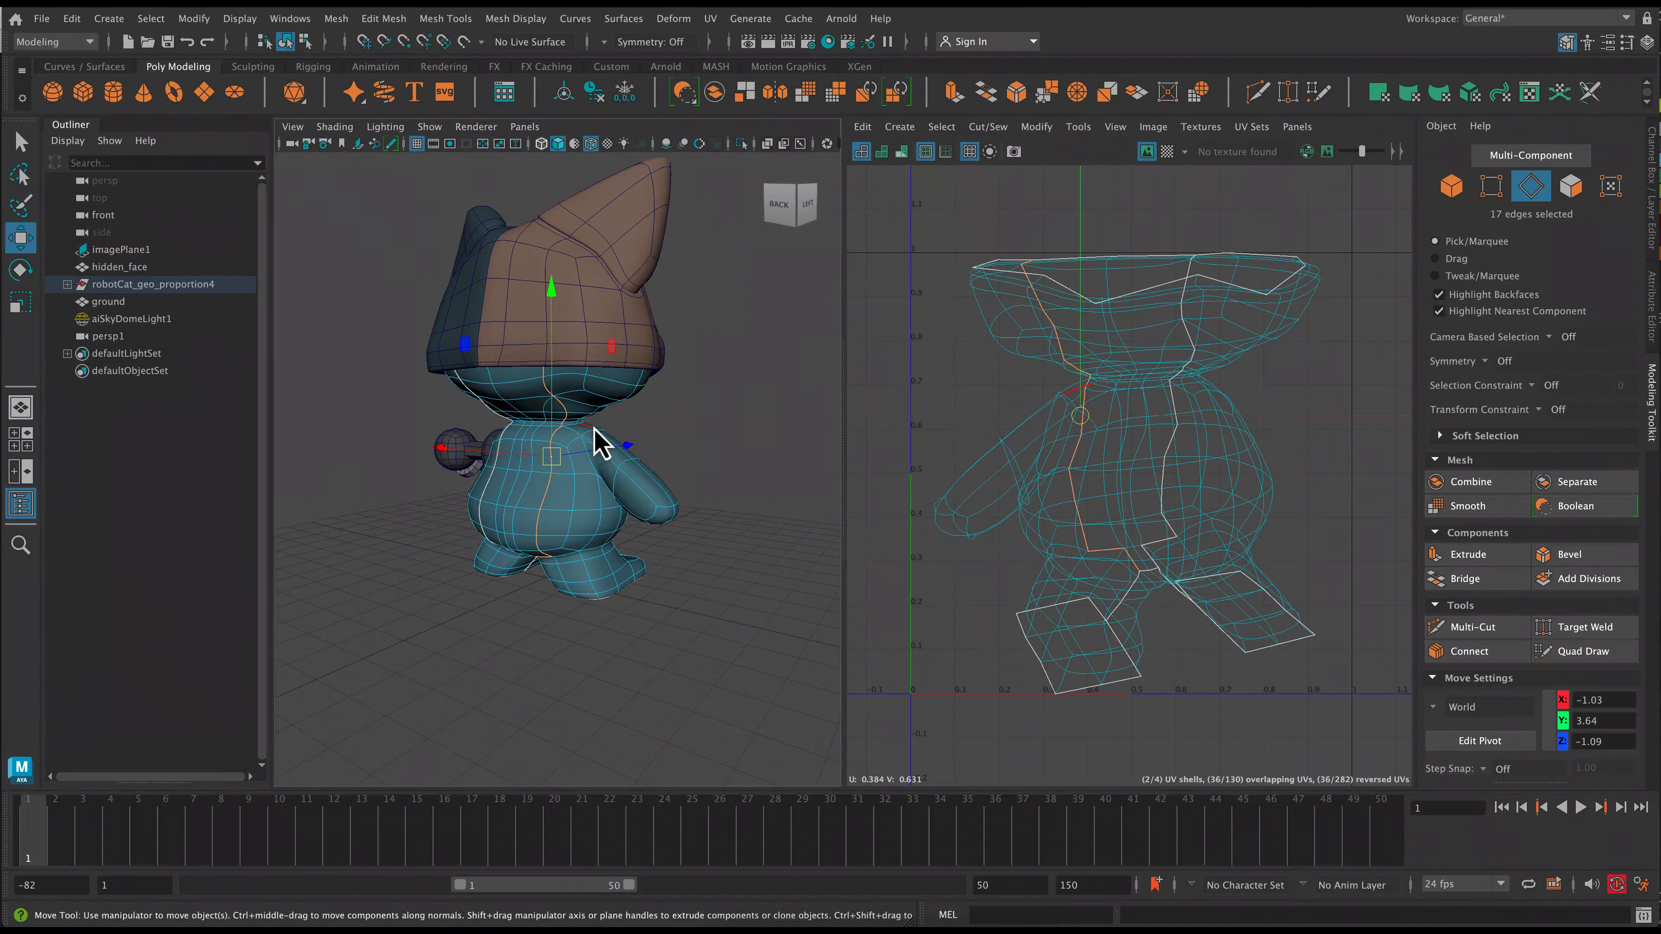
- Switch to UV shell selection and pick the back strip and main body shells to check how they are separated
alt+drag(598, 438, 659, 453)
right_drag(1162, 483, 1093, 462)
shift+click(1171, 279)
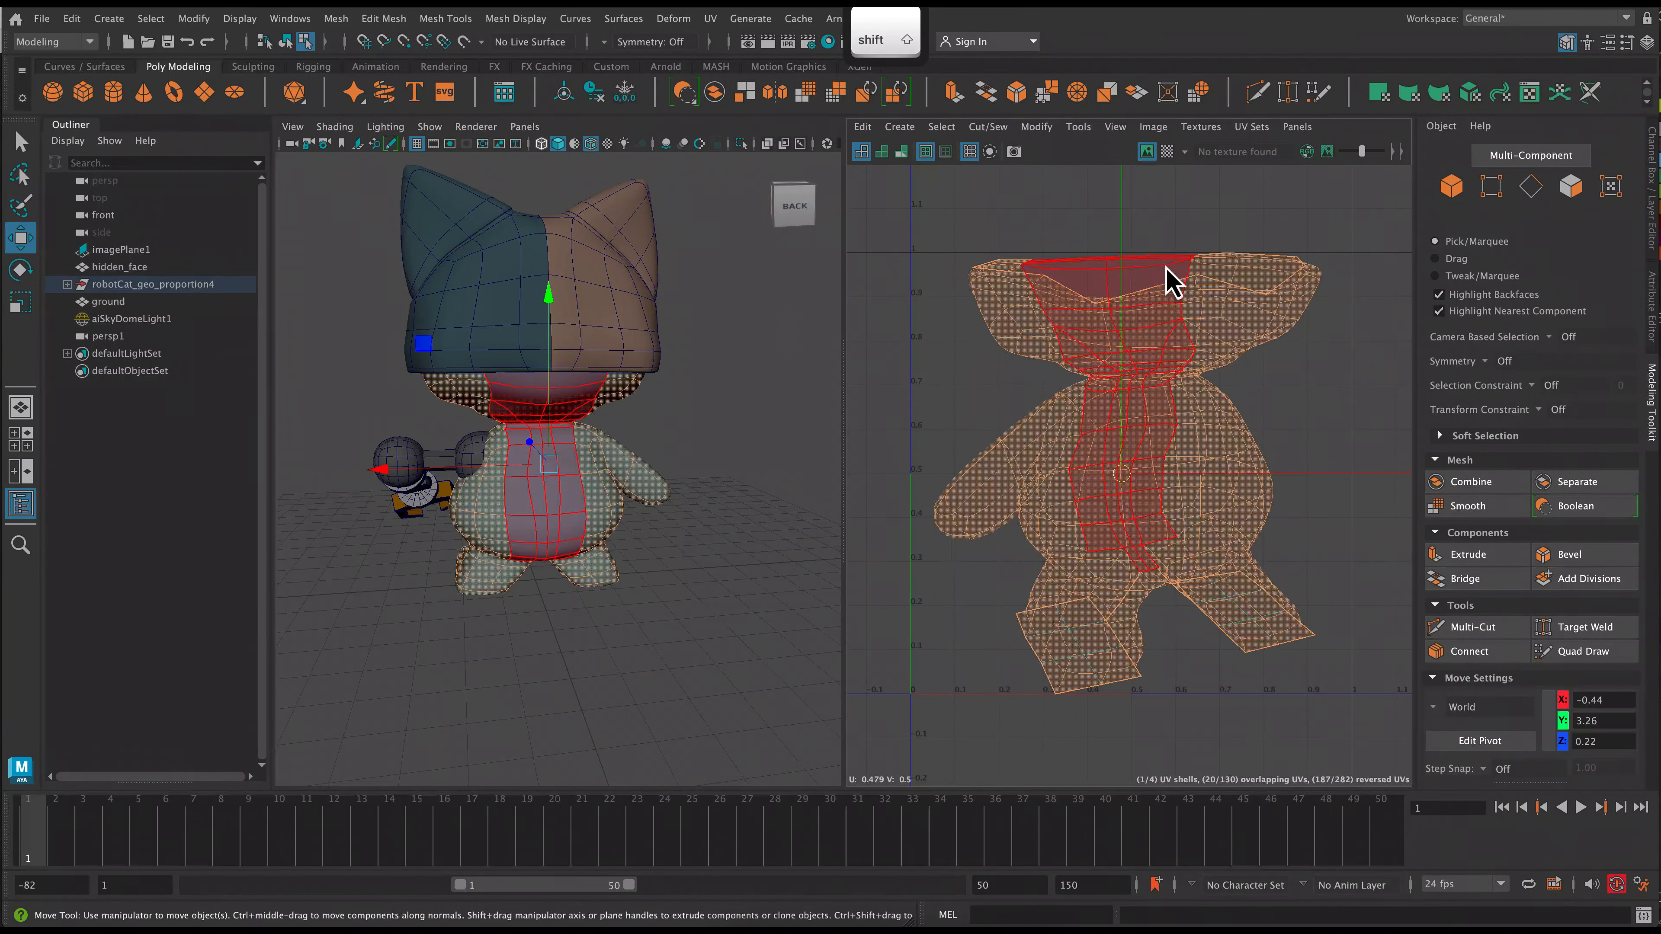
shift+click(1170, 280)
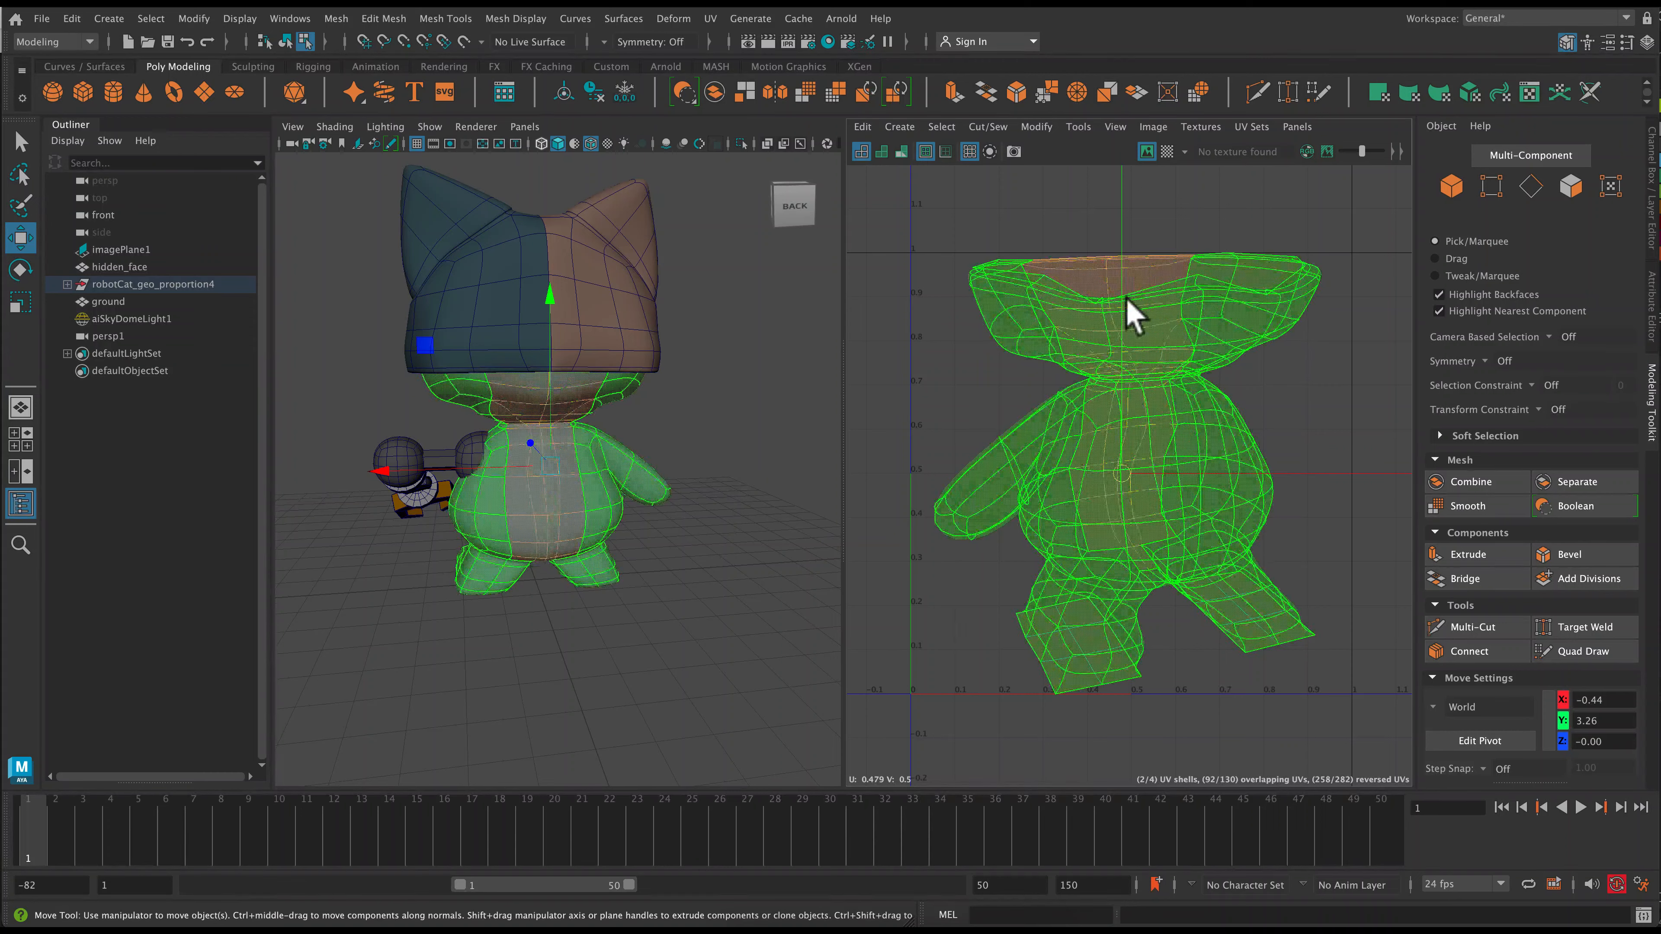
click(720, 556)
alt+drag(724, 536, 616, 471)
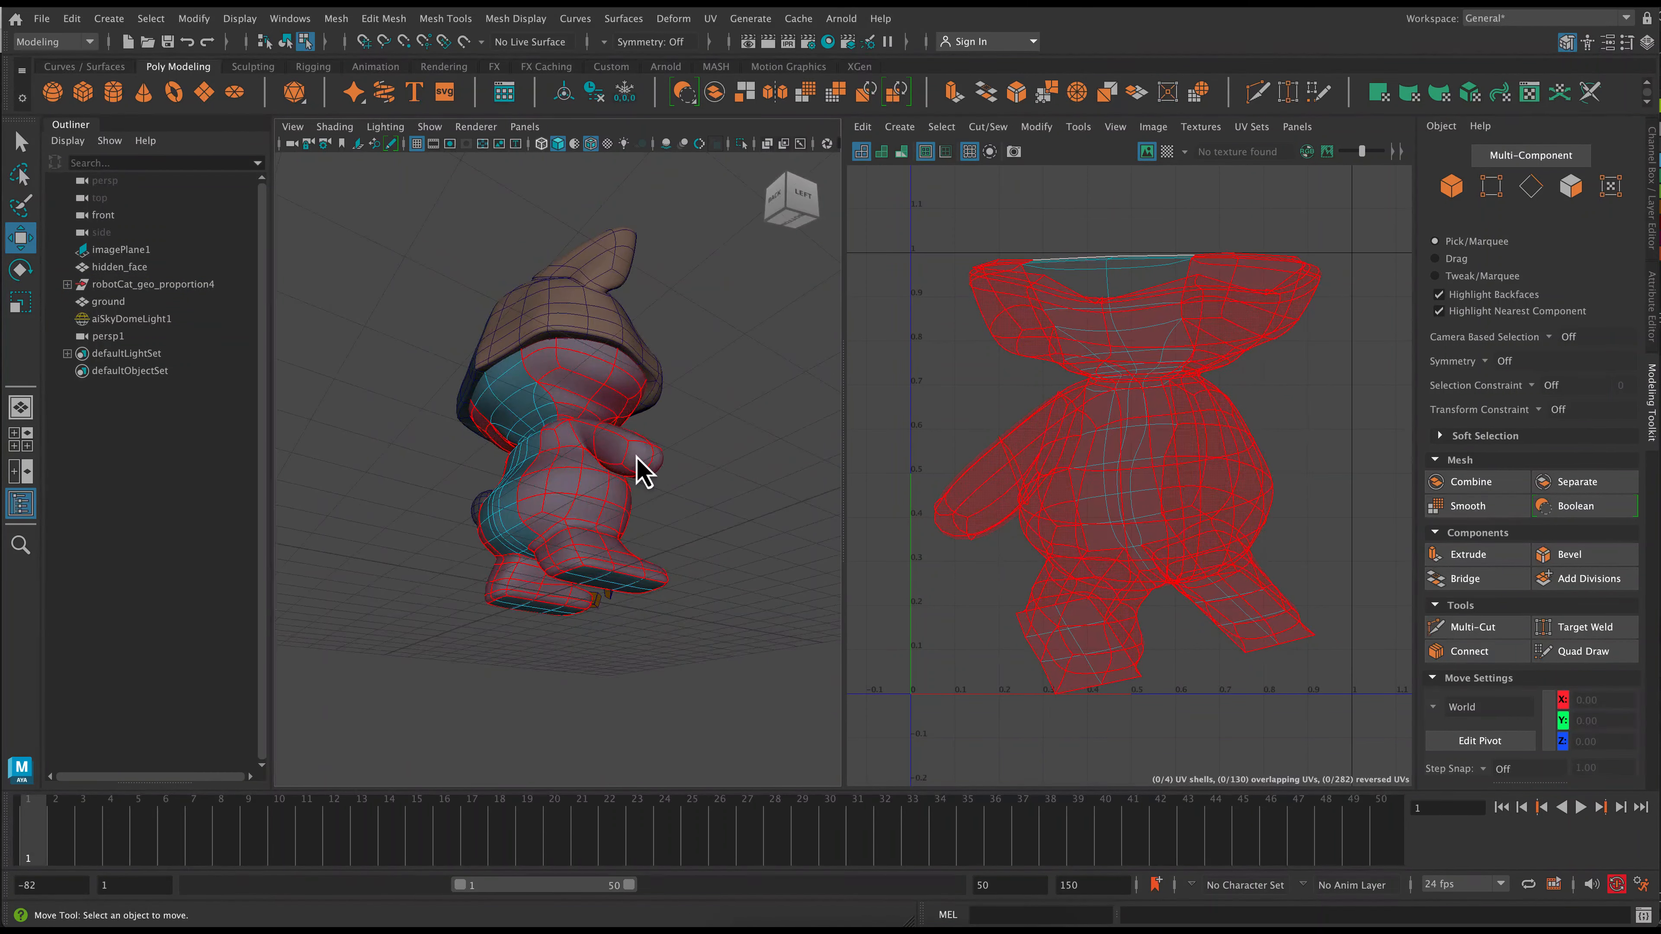
- Select all of the body's UV shells and unfold them
alt+drag(640, 458, 739, 605)
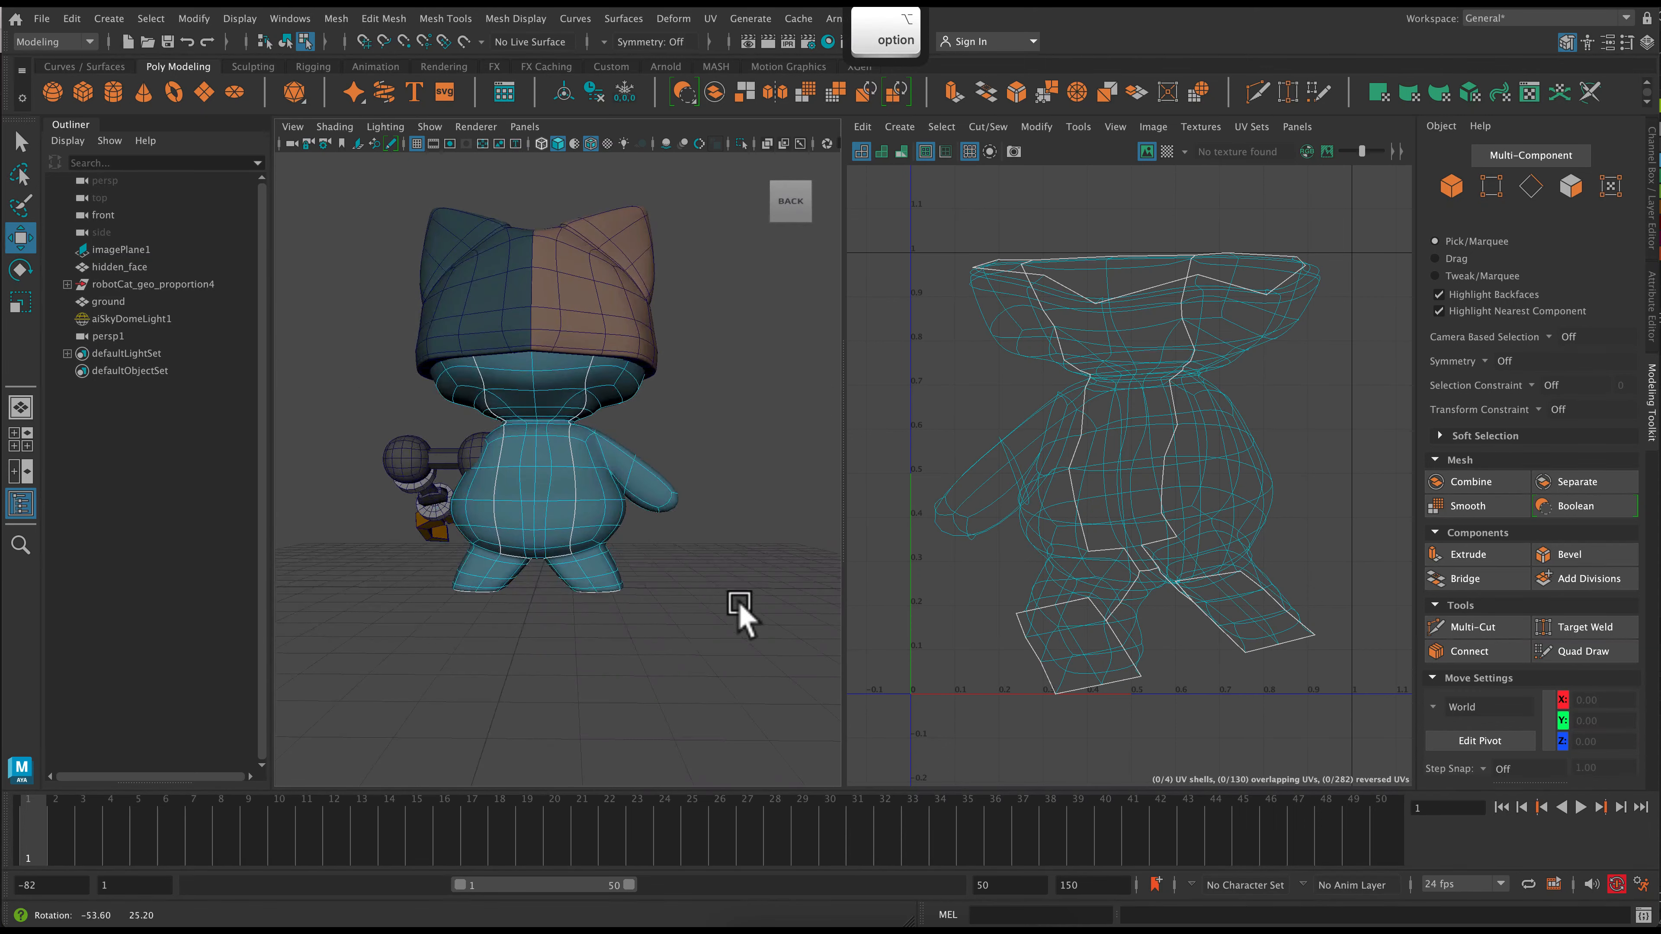
alt+drag(662, 554, 794, 552)
right_drag(1050, 320, 990, 290)
drag(949, 228, 1351, 696)
click(1045, 126)
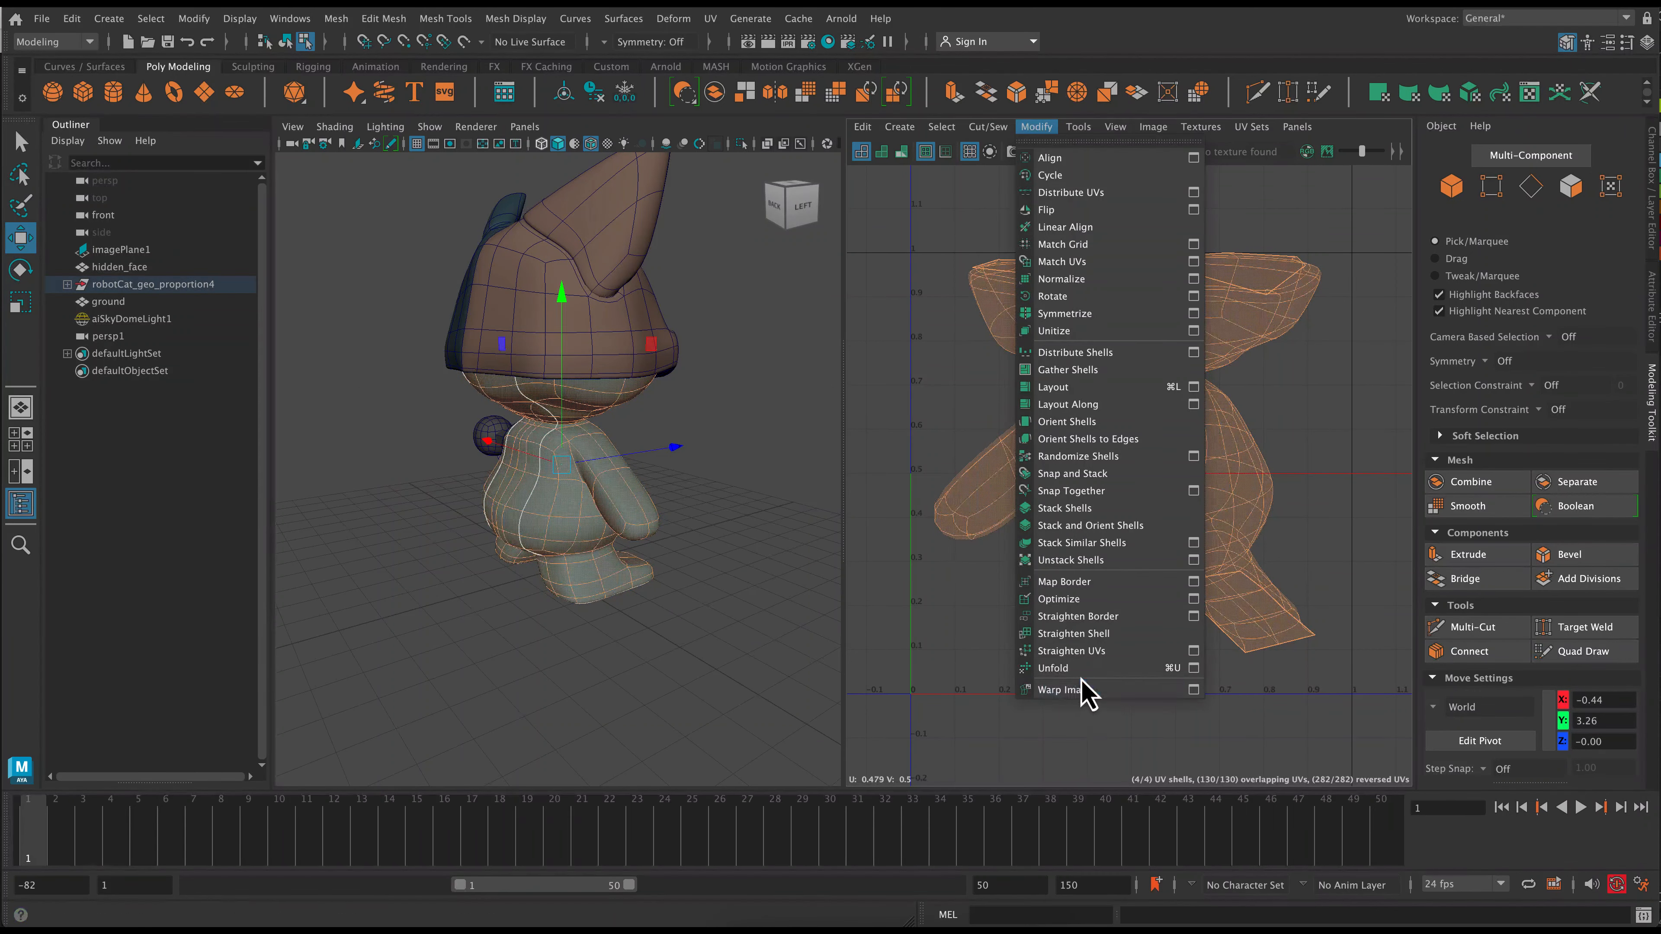
click(1087, 690)
click(1160, 628)
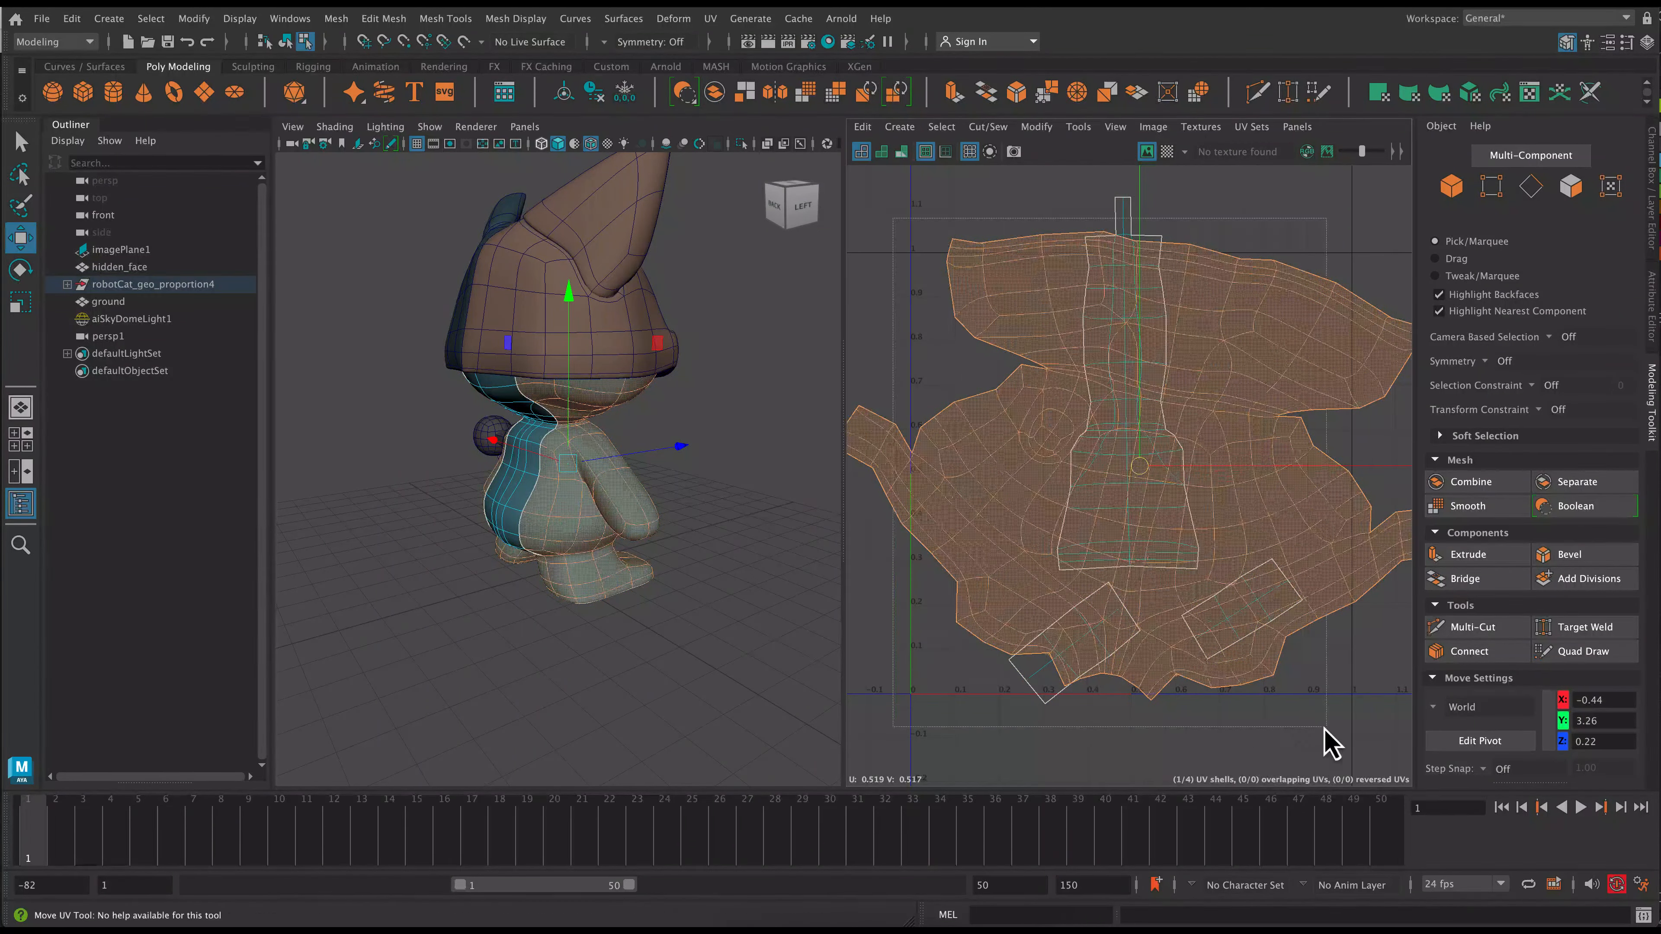
- Select all the unfolded body shells and lay them out inside the UV tile
drag(1325, 728, 1327, 727)
click(1043, 128)
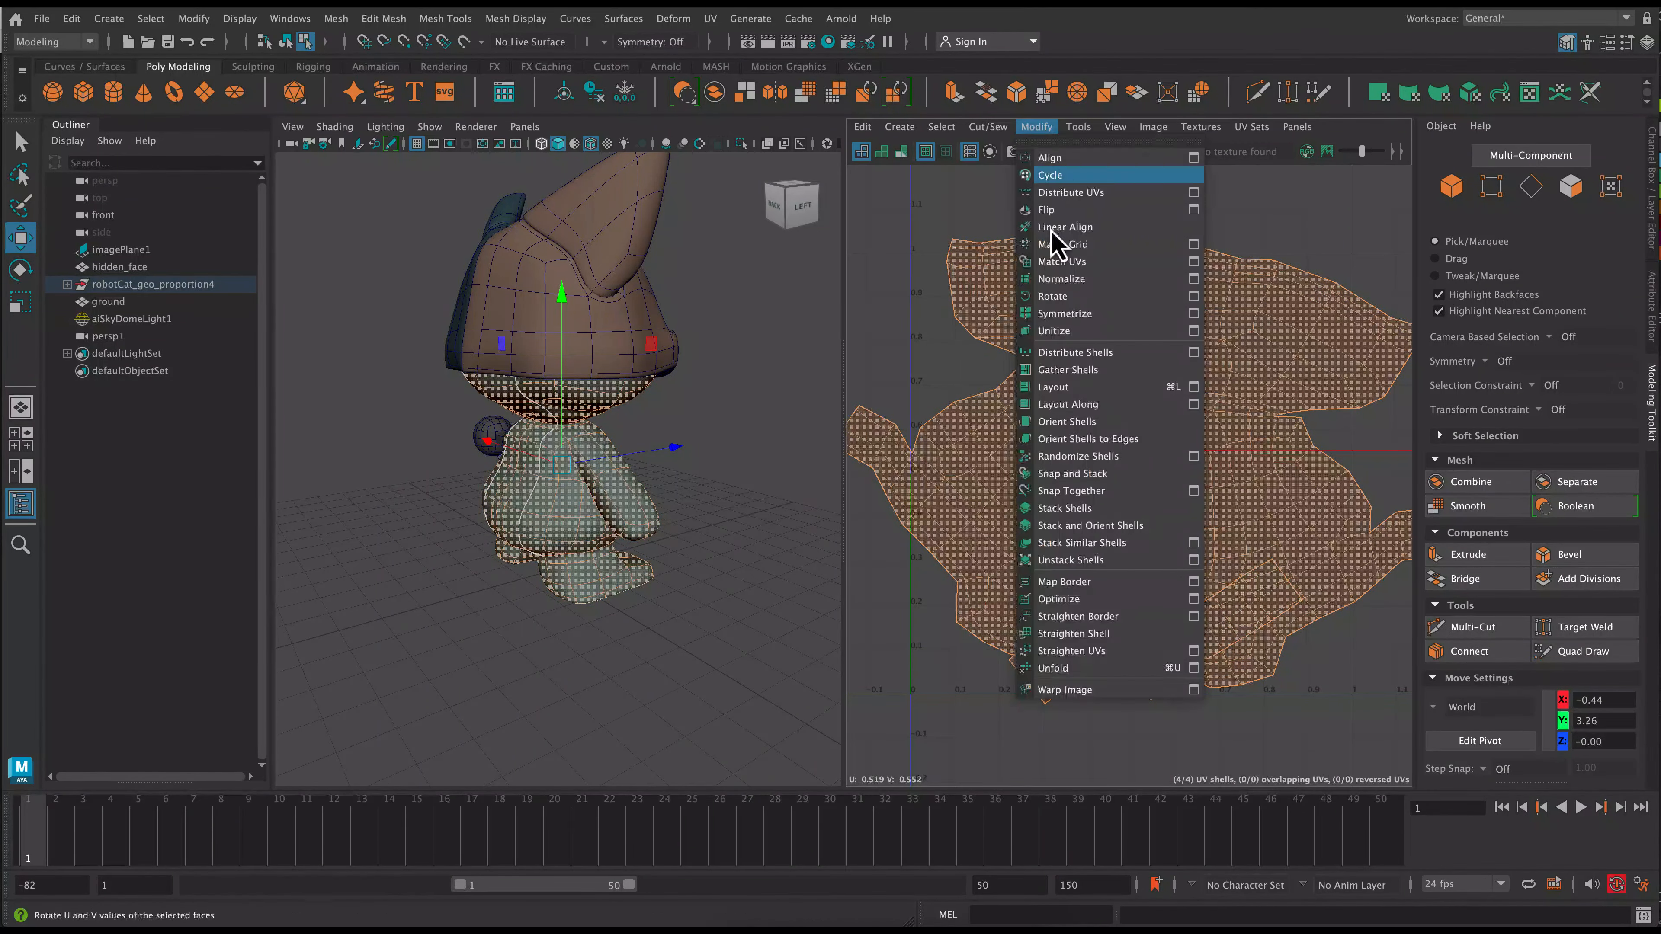
click(1076, 388)
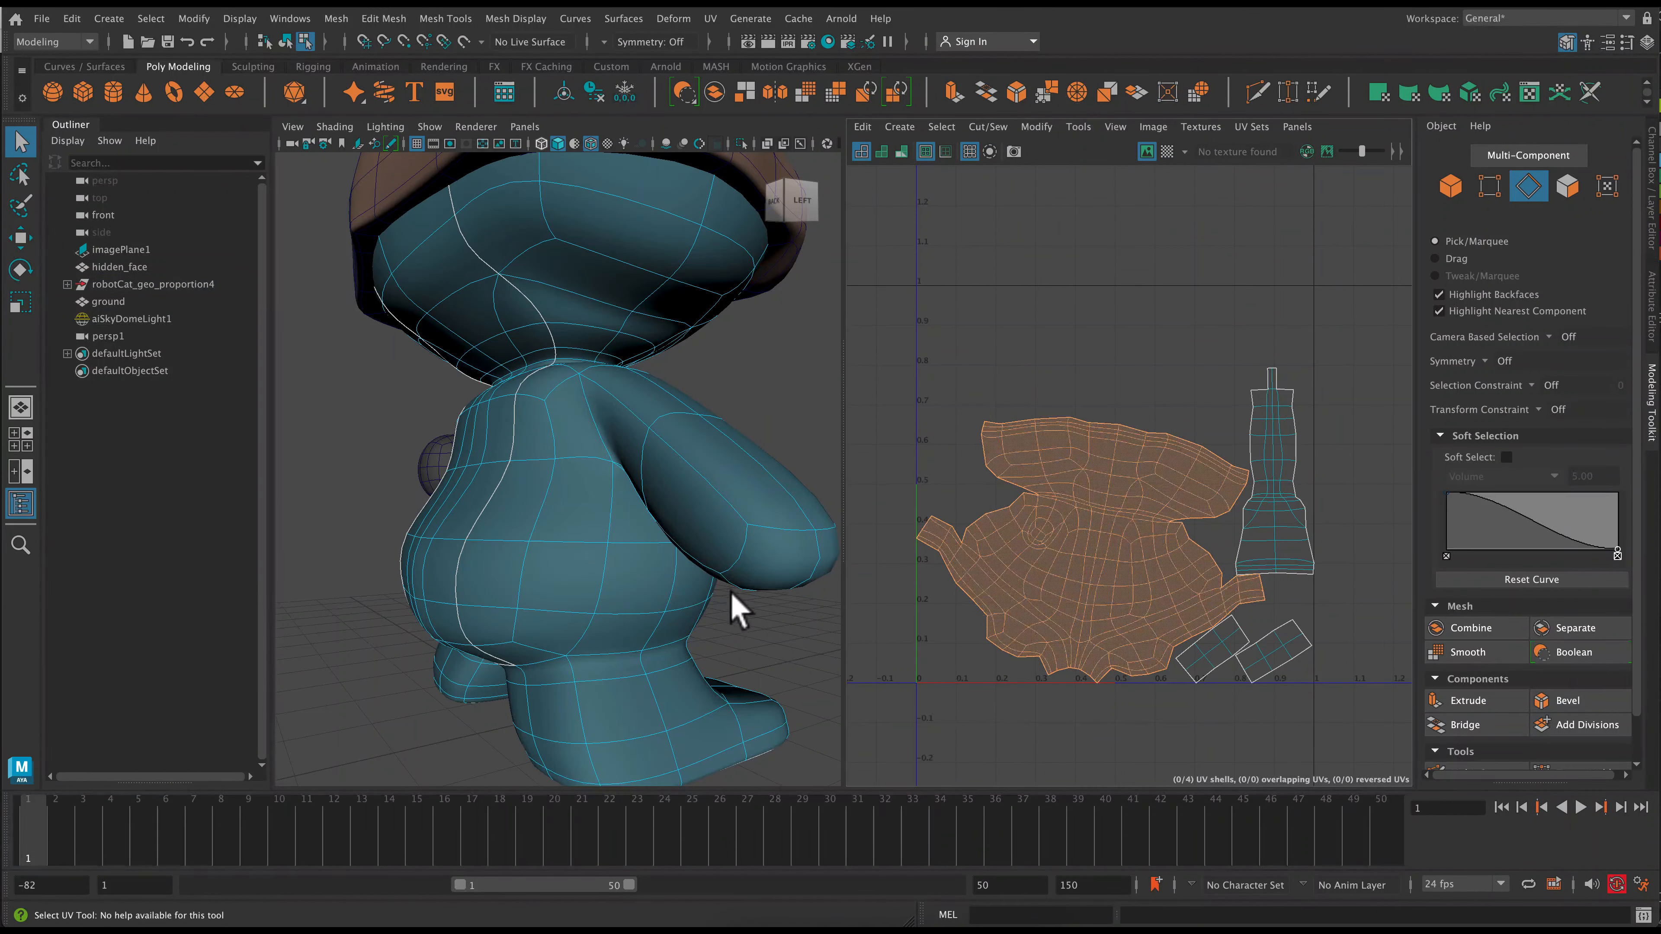
- Return to object selection and select the robot cat's body again
click(156, 21)
click(182, 87)
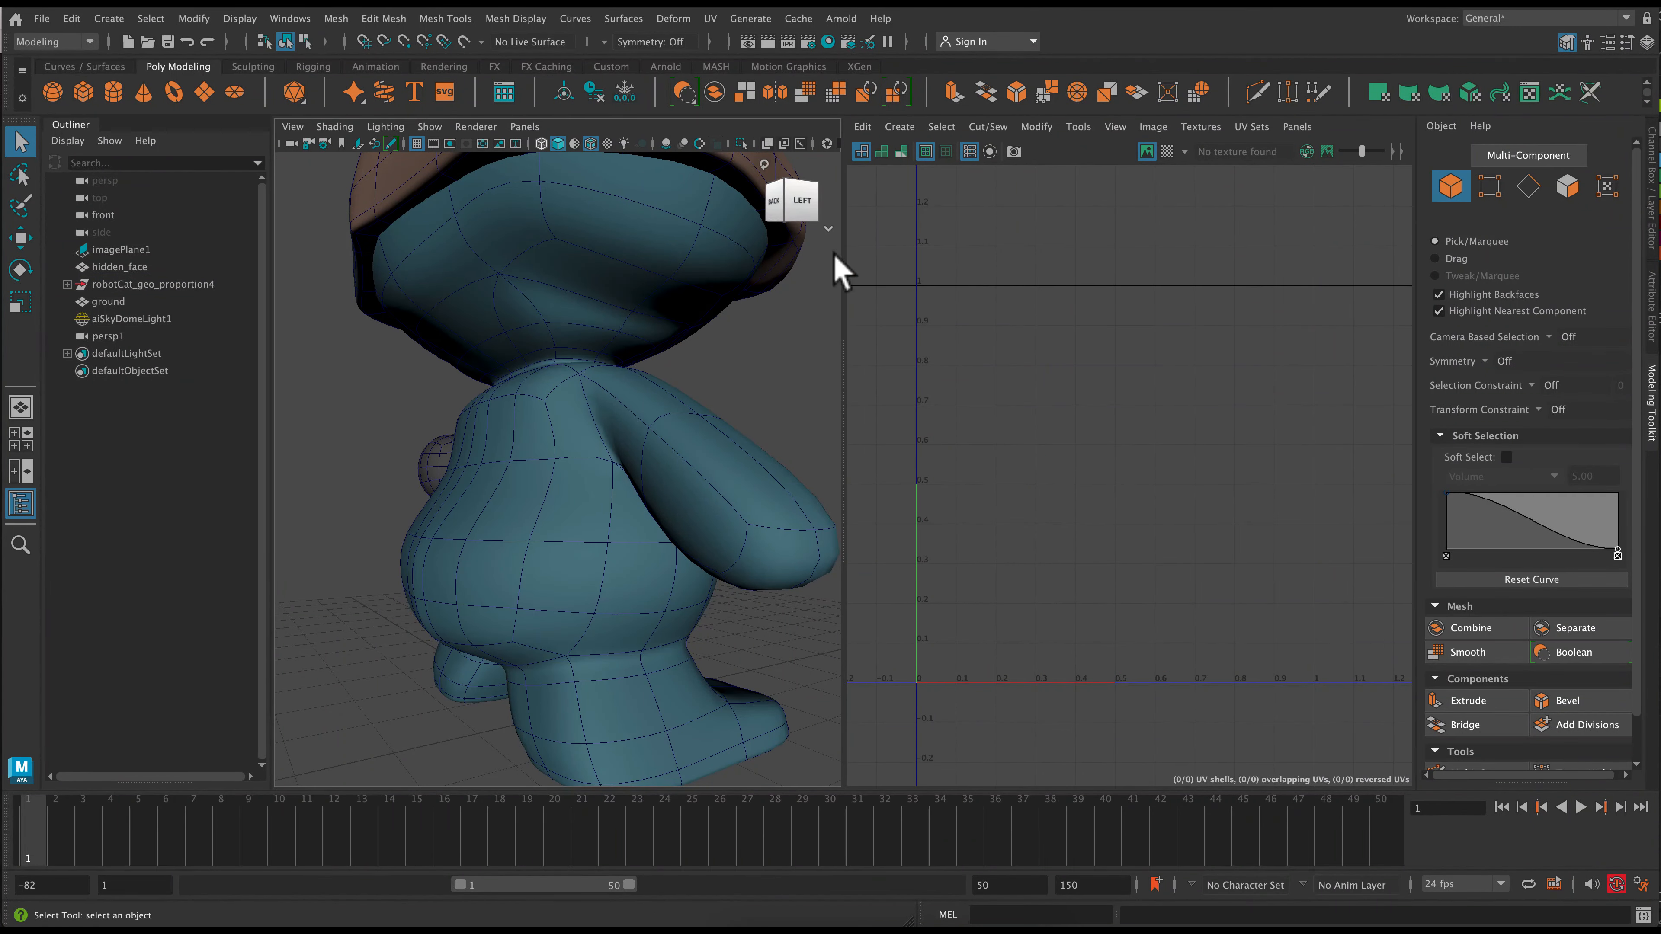
right_click(730, 504)
click(727, 500)
alt+drag(750, 611, 754, 551)
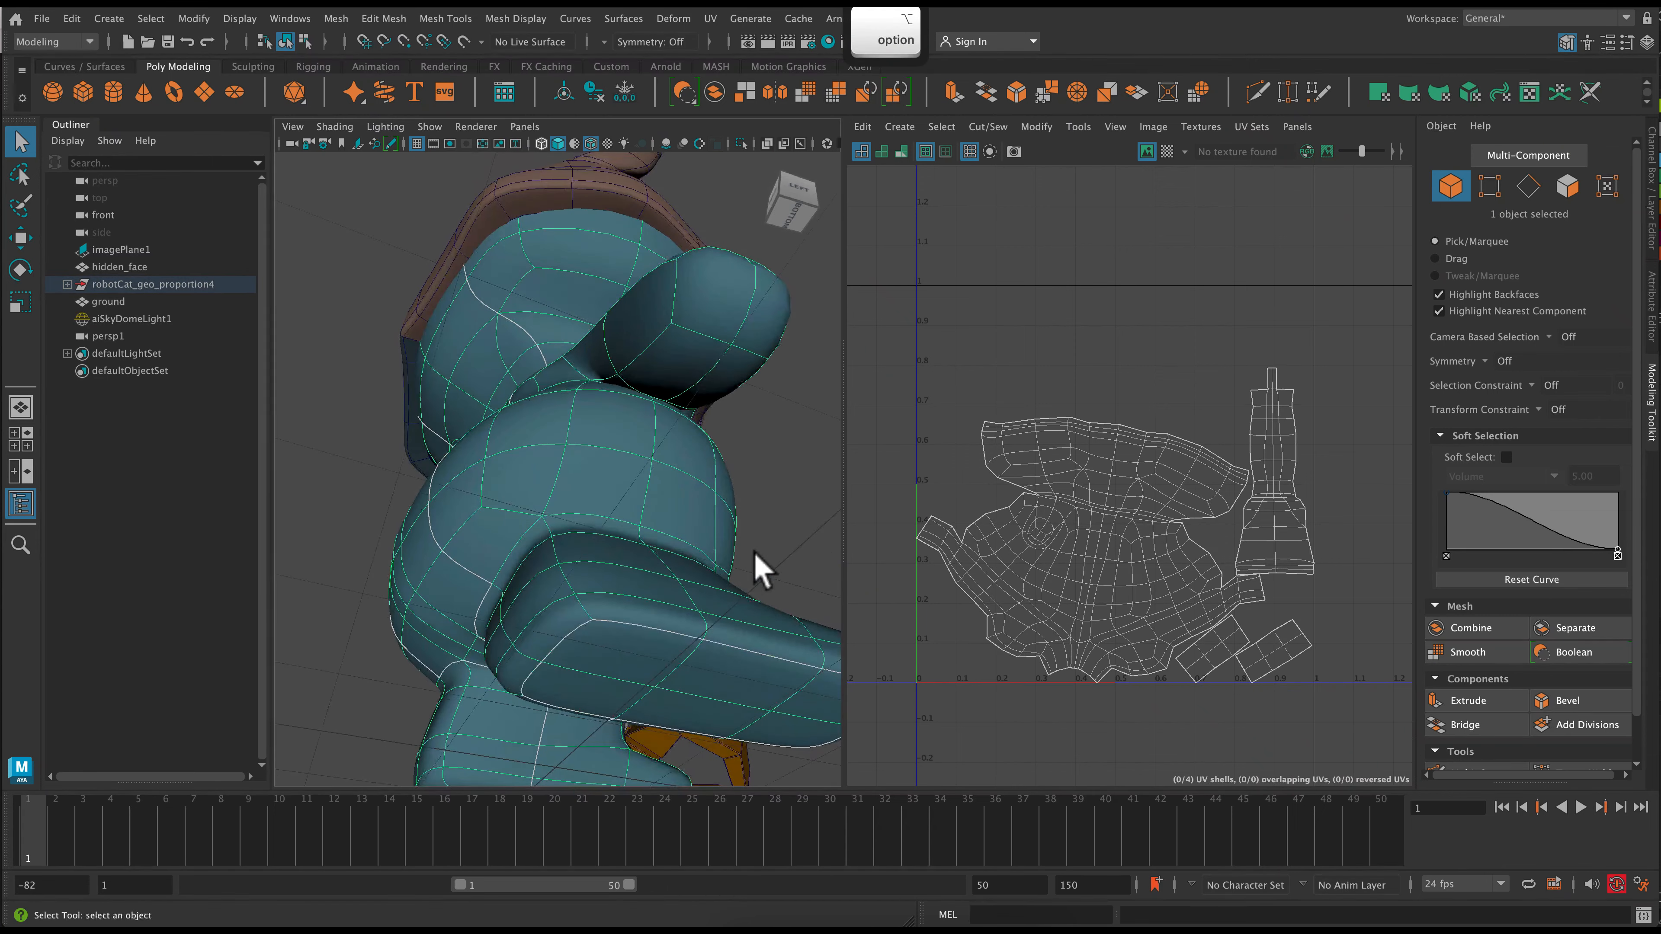
- Select the six edges running from the back seam towards the natural arm, using wireframe display to reach the hidden ones
right_drag(711, 360, 711, 313)
alt+drag(537, 471, 575, 512)
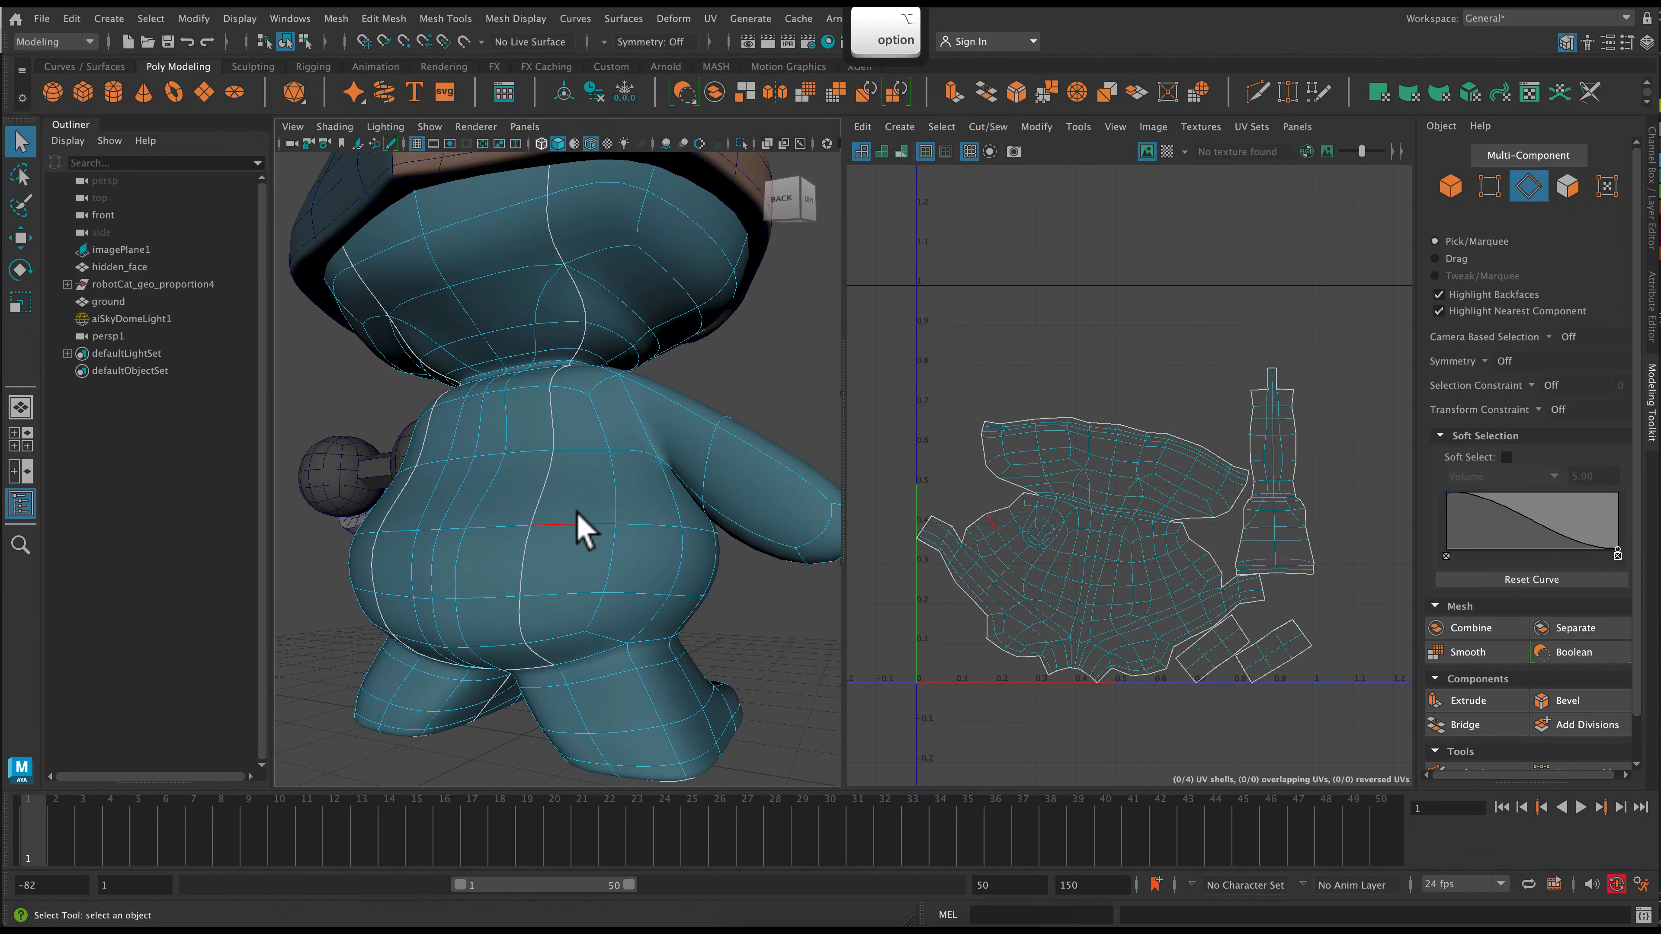
shift+click(576, 449)
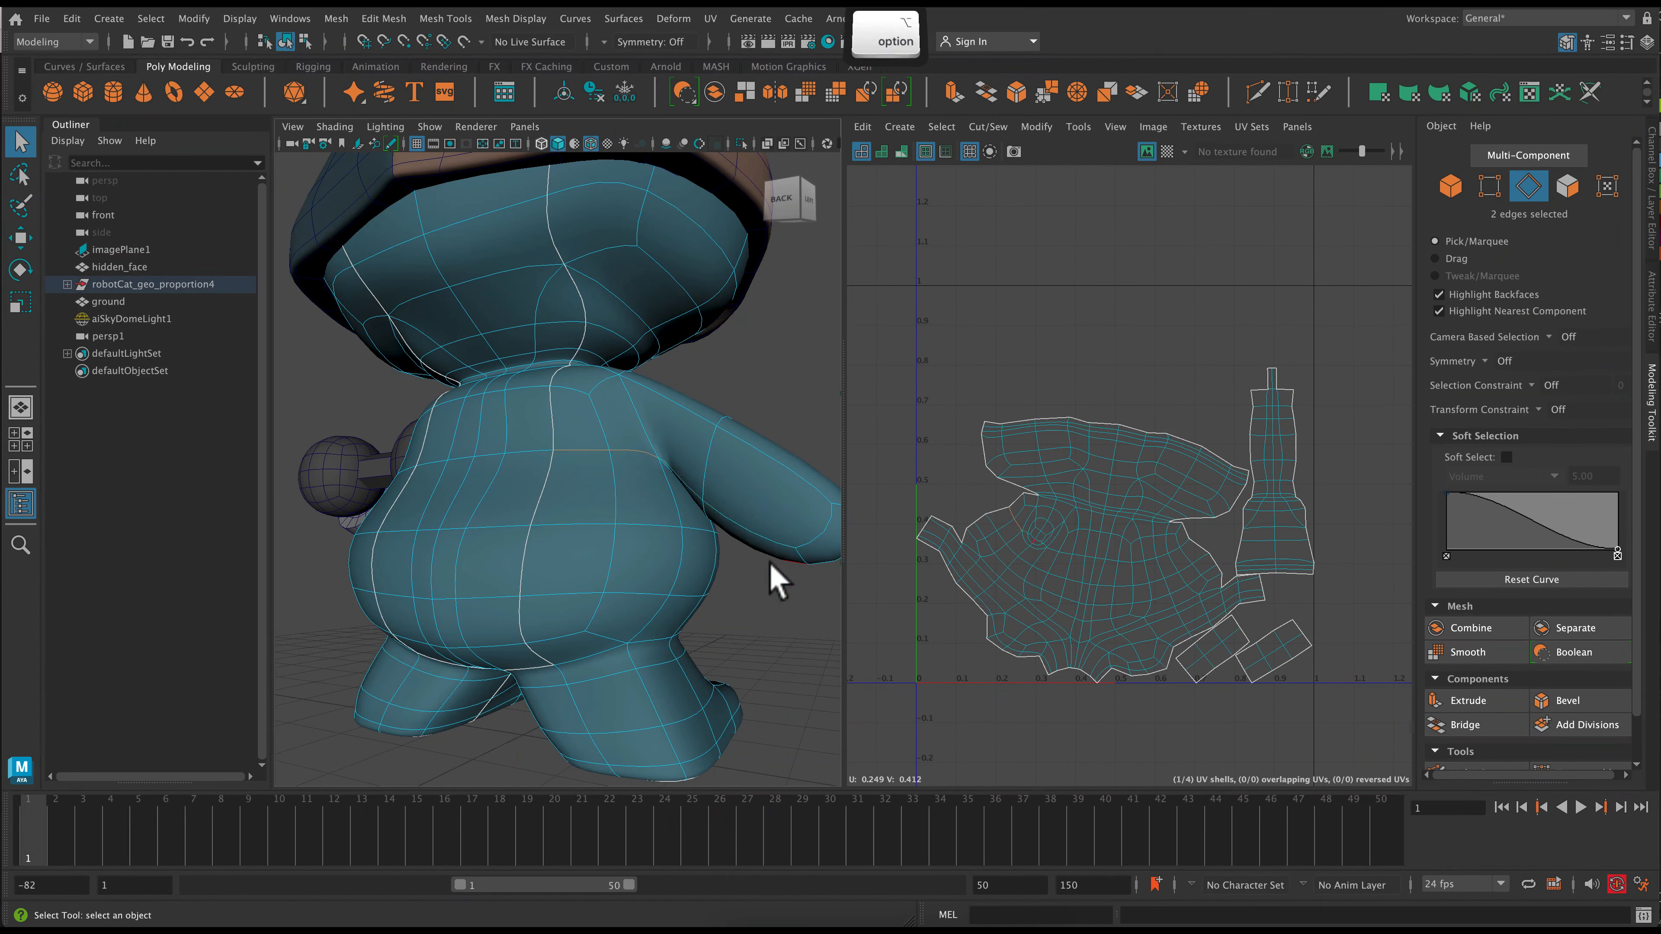
mouse_move(775, 579)
alt+mouse_down()
mouse_move(737, 545)
mouse_move(736, 468)
mouse_move(703, 447)
mouse_move(742, 471)
mouse_move(694, 537)
mouse_move(695, 524)
alt+mouse_up()
click(334, 126)
click(360, 162)
shift+click(646, 468)
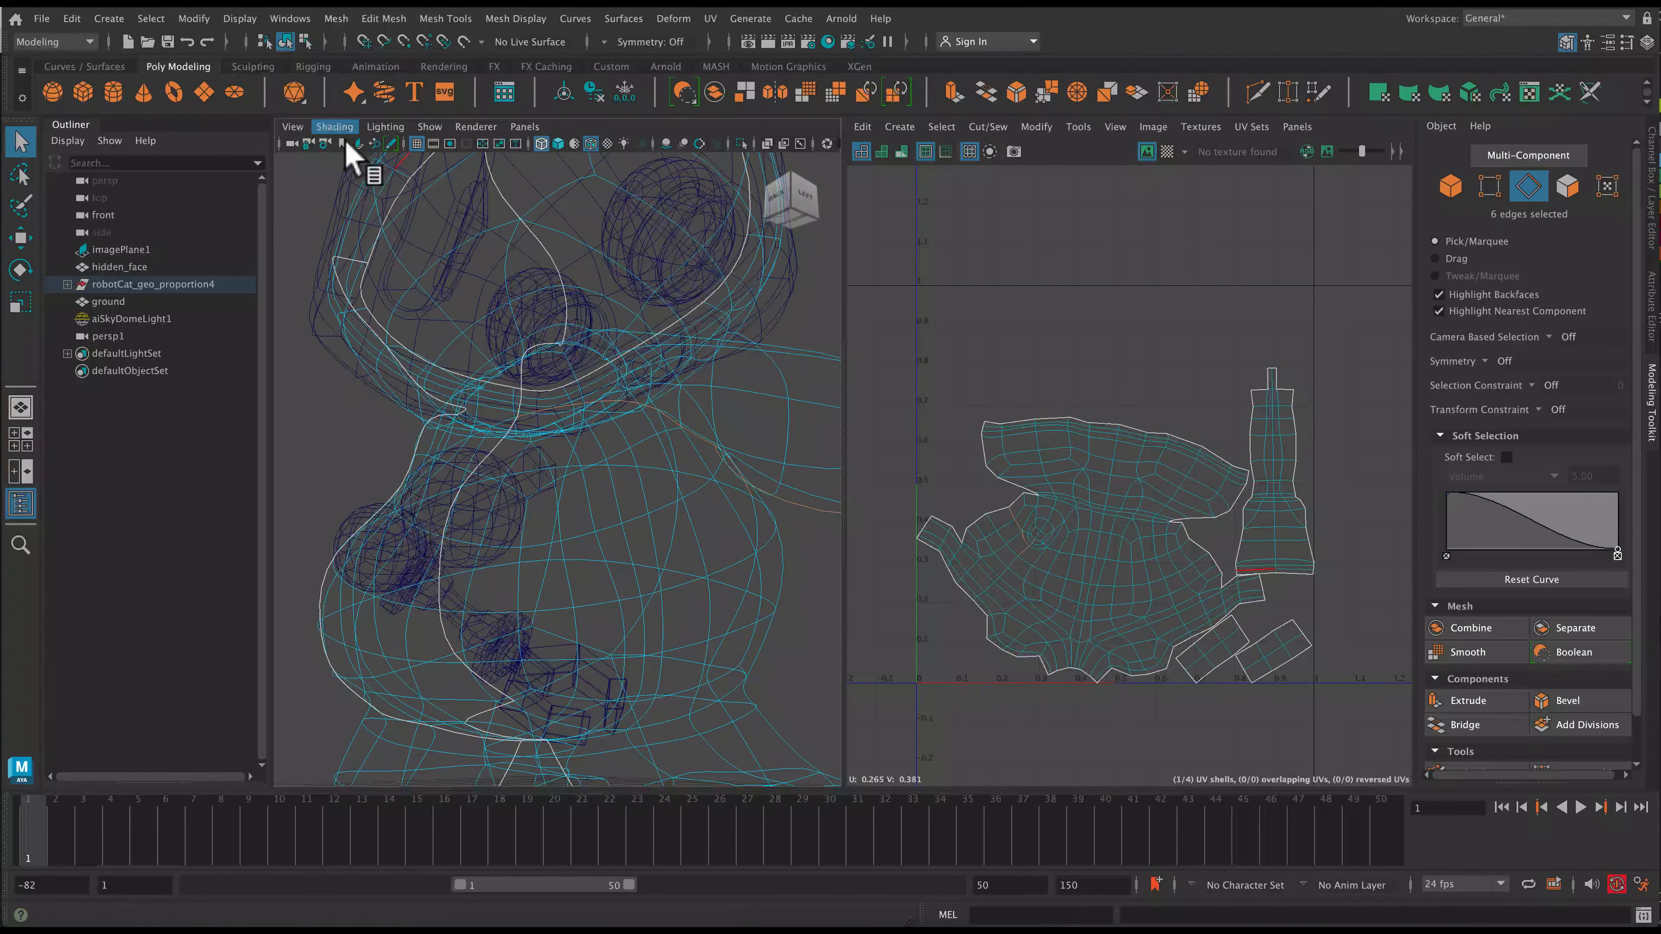
- Restore the shaded display and cut the UVs along the selected edges near the natural arm
click(334, 127)
click(356, 244)
mouse_move(697, 531)
alt+mouse_down()
mouse_move(564, 486)
mouse_move(667, 531)
mouse_move(670, 511)
alt+mouse_up()
click(990, 129)
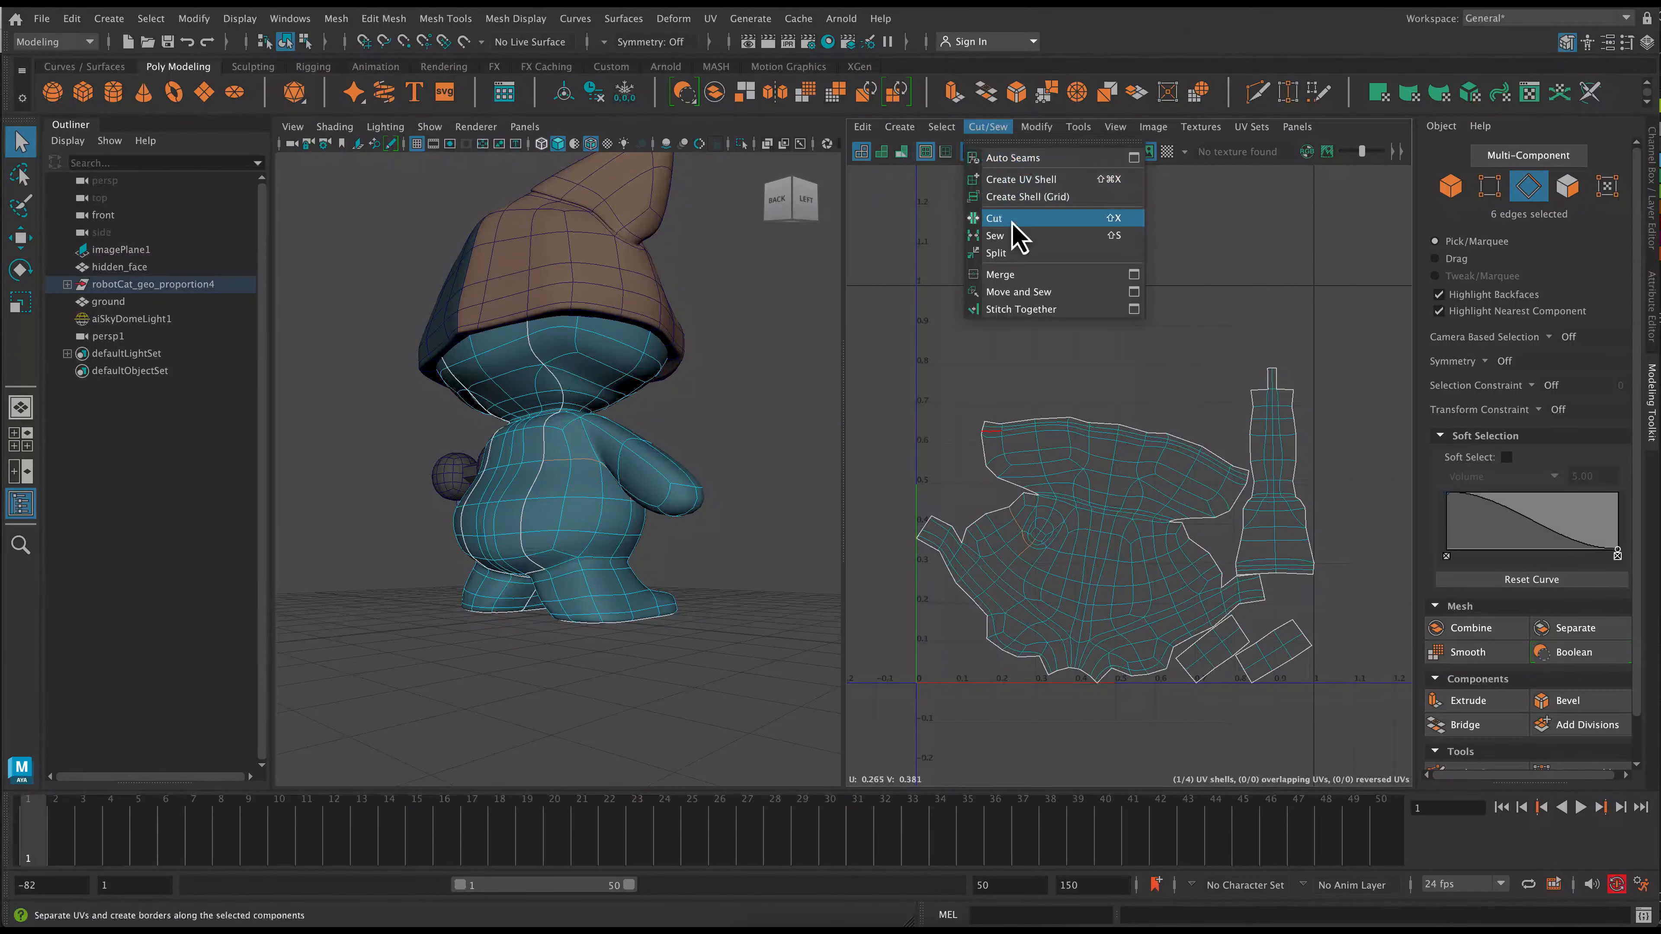
click(1011, 221)
- Switch to UV shell selection, pick the main body shell and unfold it with the new arm seam
right_drag(1086, 402, 1068, 371)
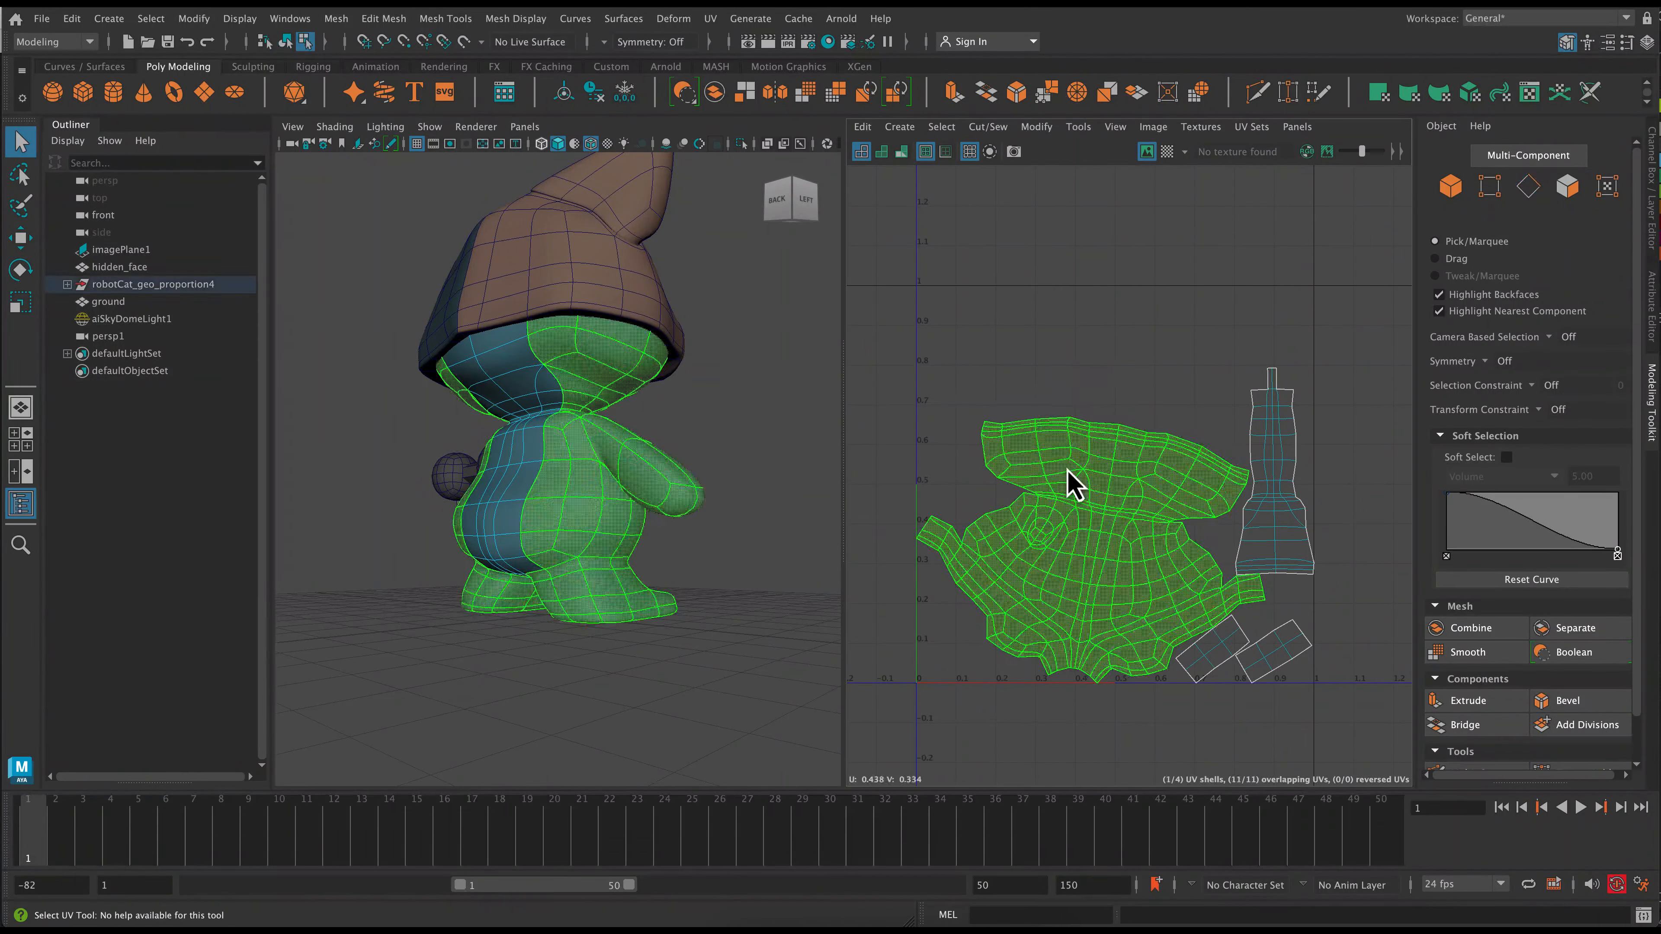
click(1068, 475)
click(1036, 126)
click(1115, 668)
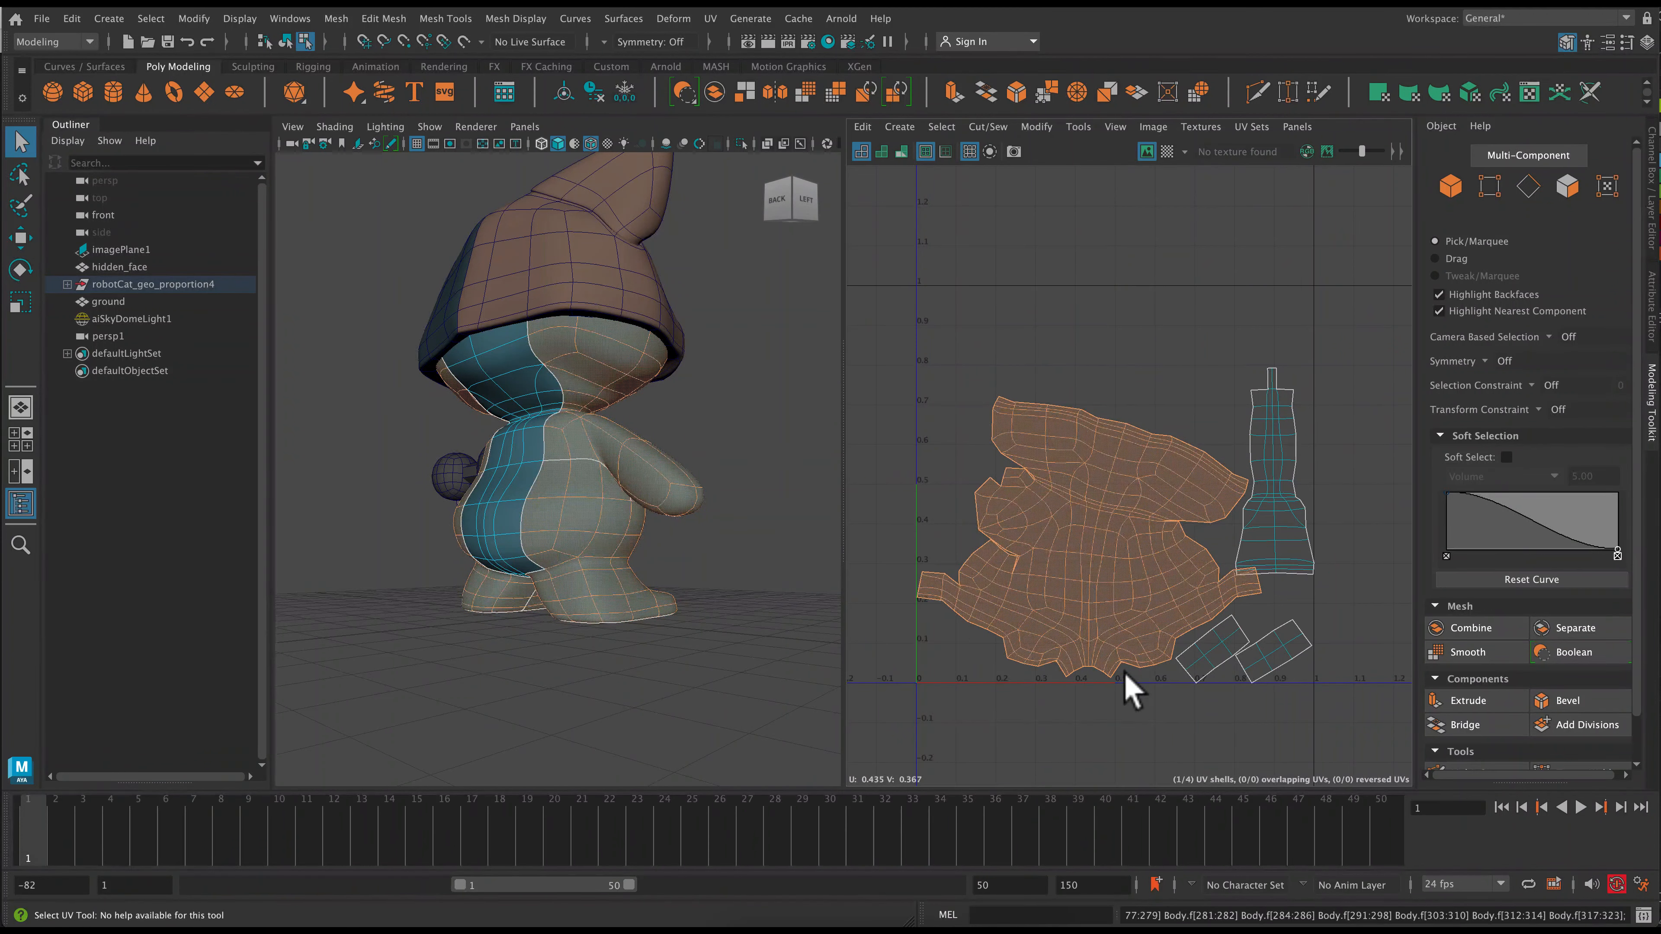
- Rotate the main body shell about 180 degrees in the UV layout
key(e)
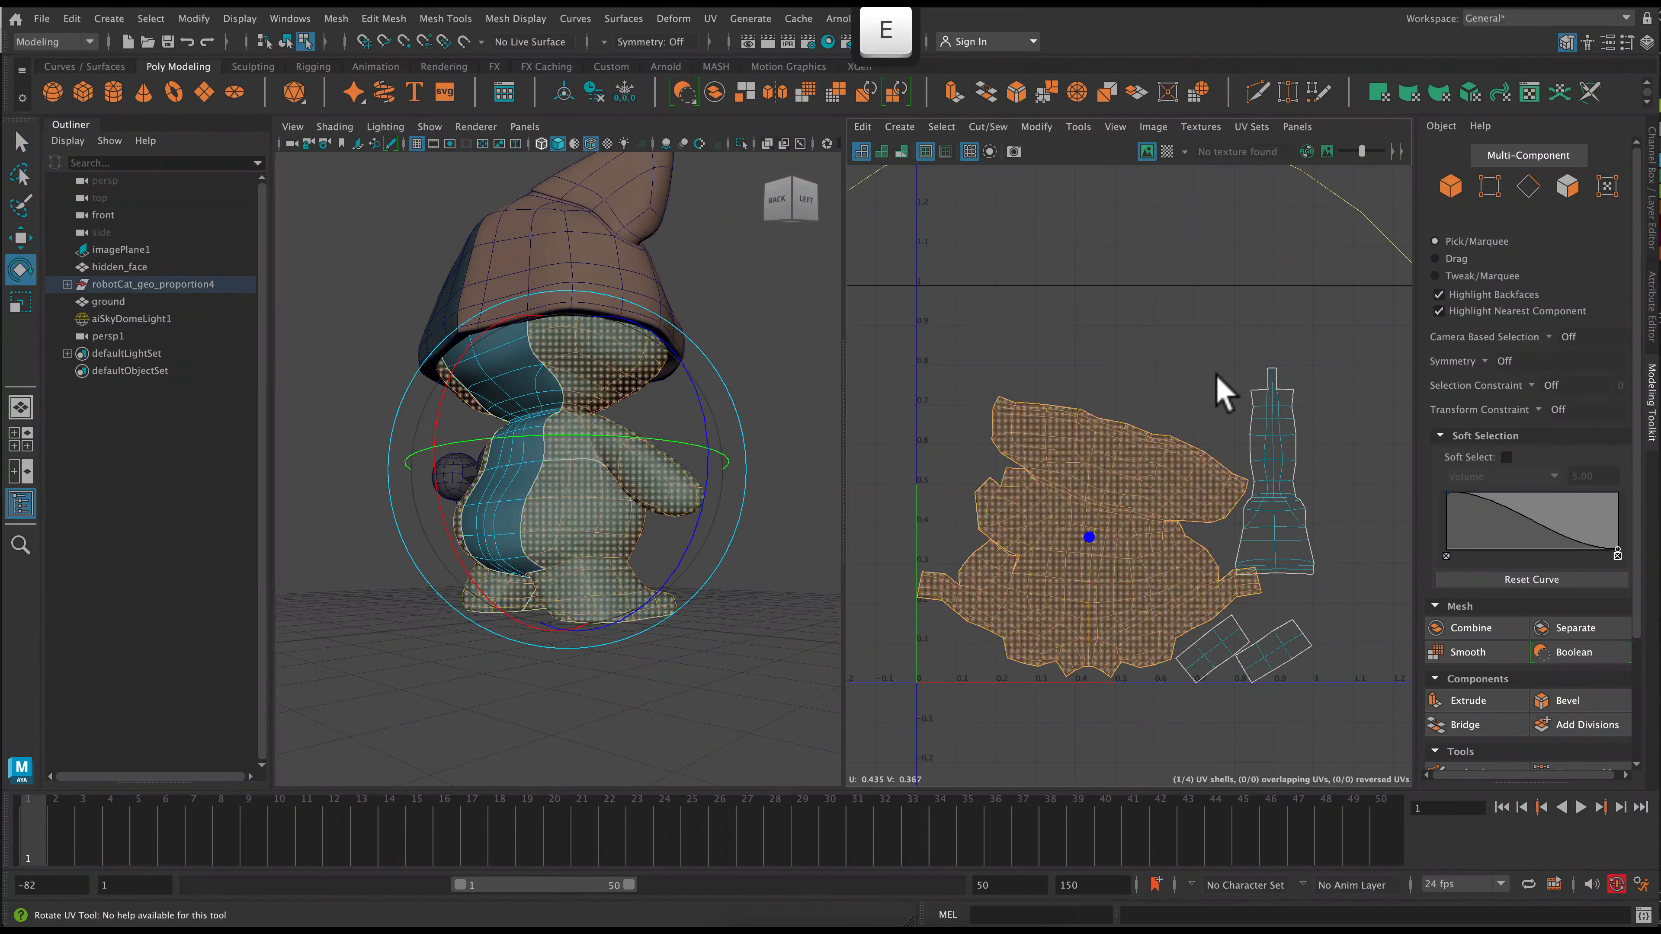
drag(1361, 213, 1007, 762)
alt+right_drag(1160, 538, 1361, 727)
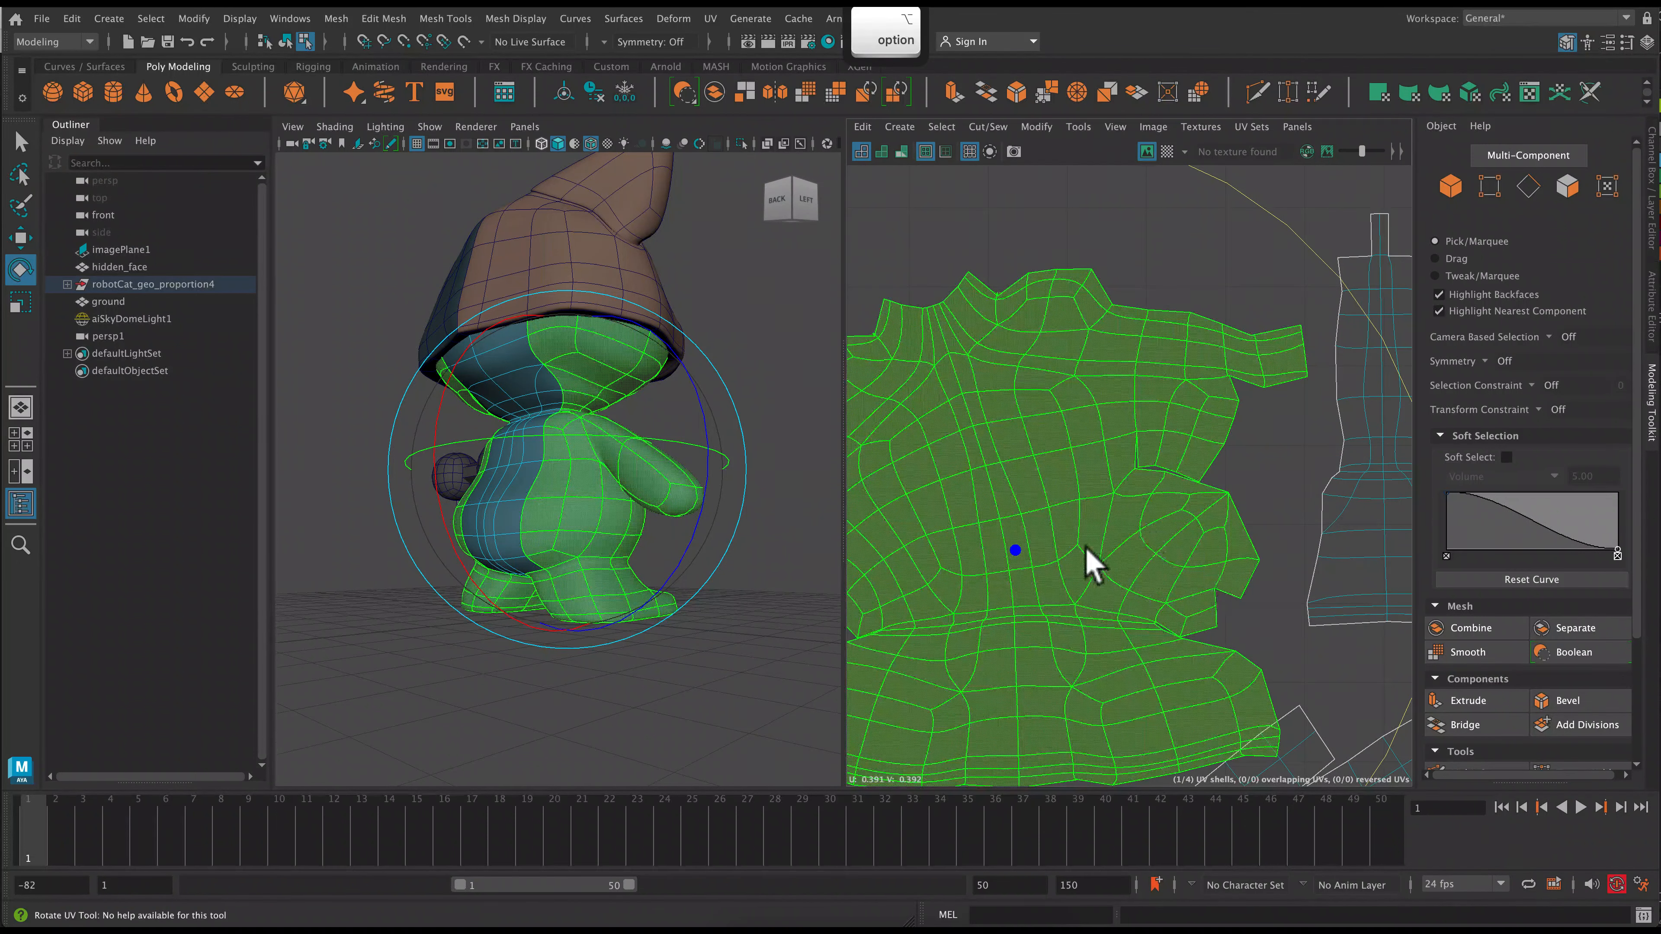
- Select two more edges beneath the natural arm and cut the UVs along them
alt+drag(743, 575, 752, 401)
right_click(754, 386)
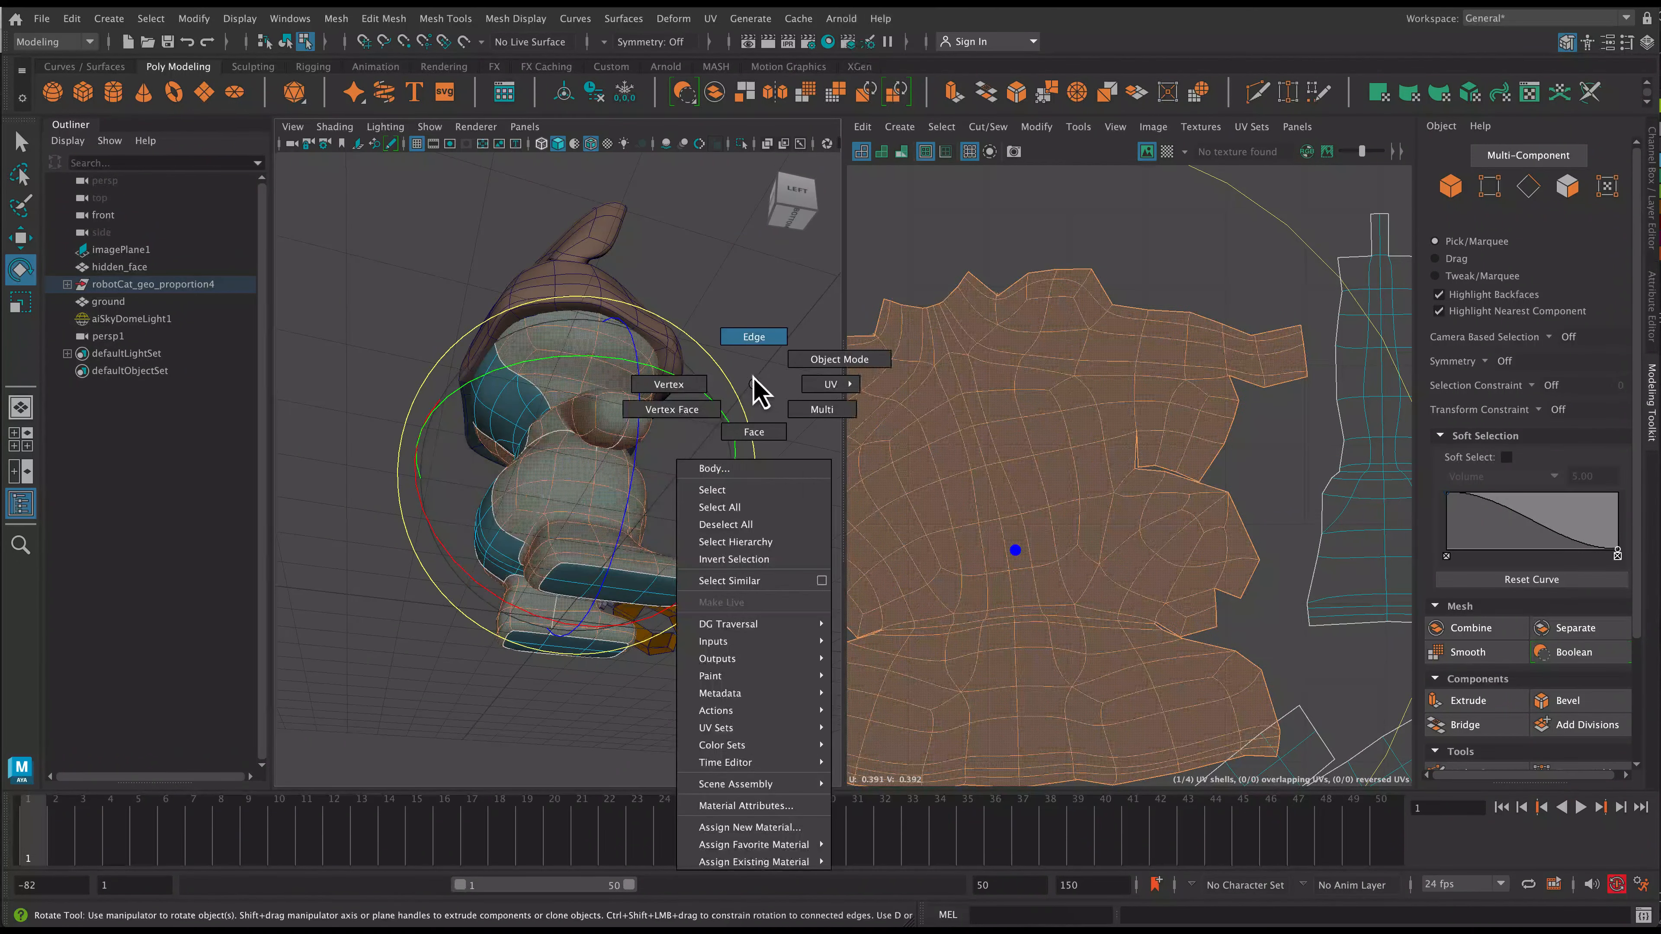
click(745, 431)
click(602, 432)
key(q)
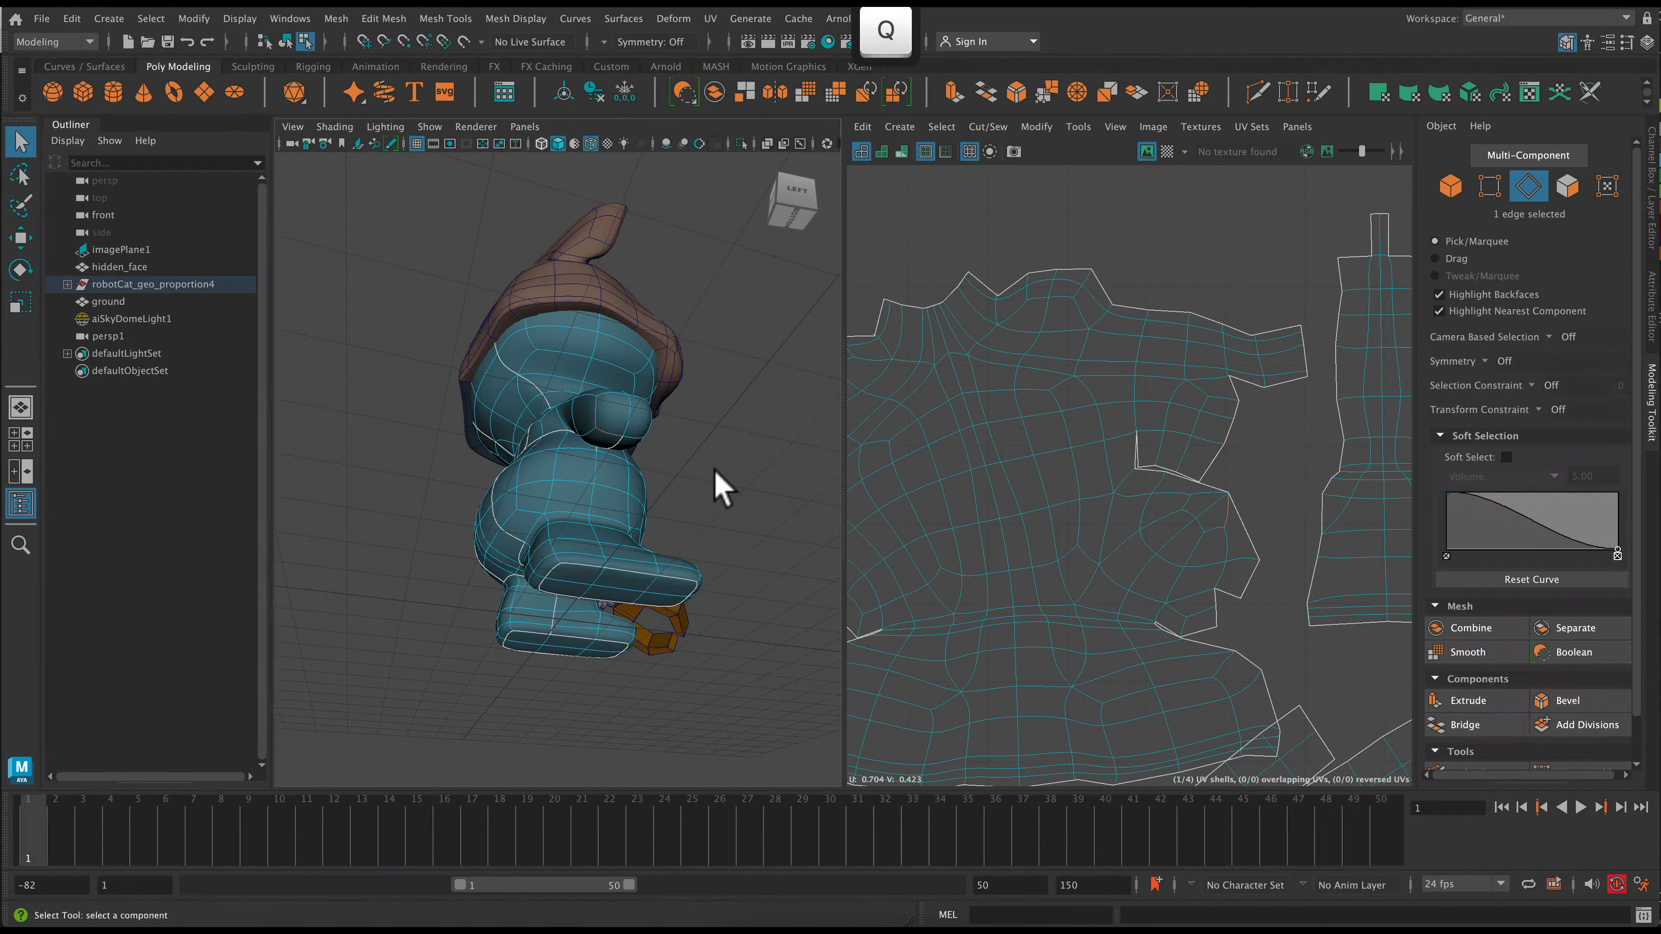
shift+click(633, 442)
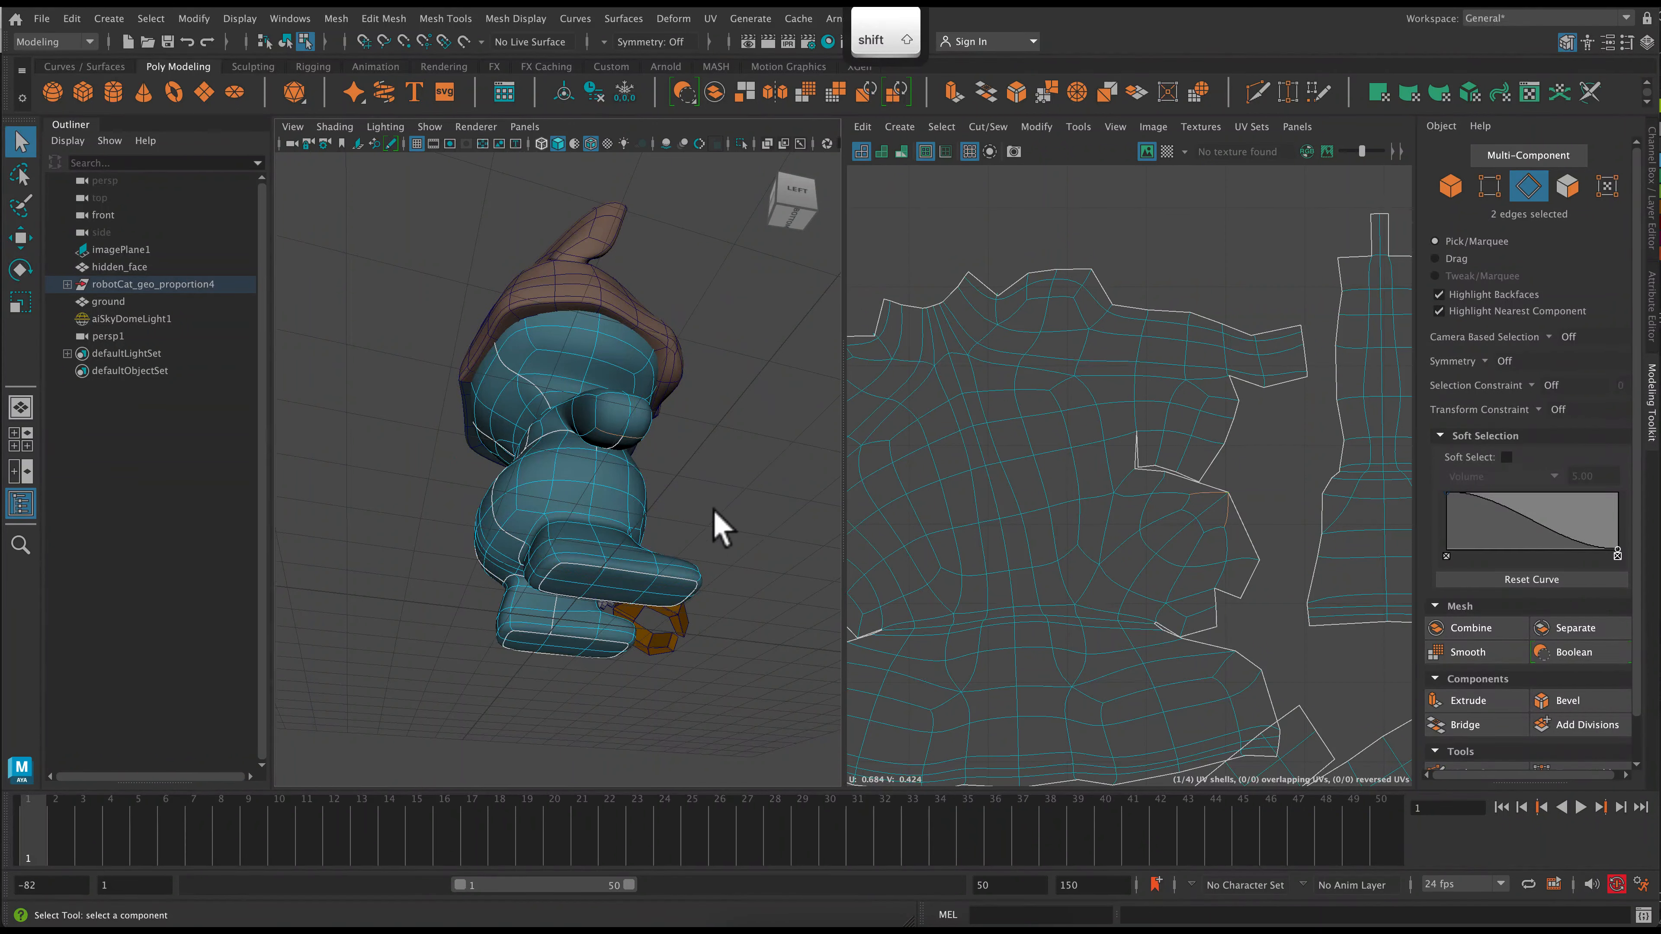
click(994, 130)
click(991, 221)
- Select the main body shell and unfold it again to relax the cut under the arm
scroll(1253, 617, down, 4)
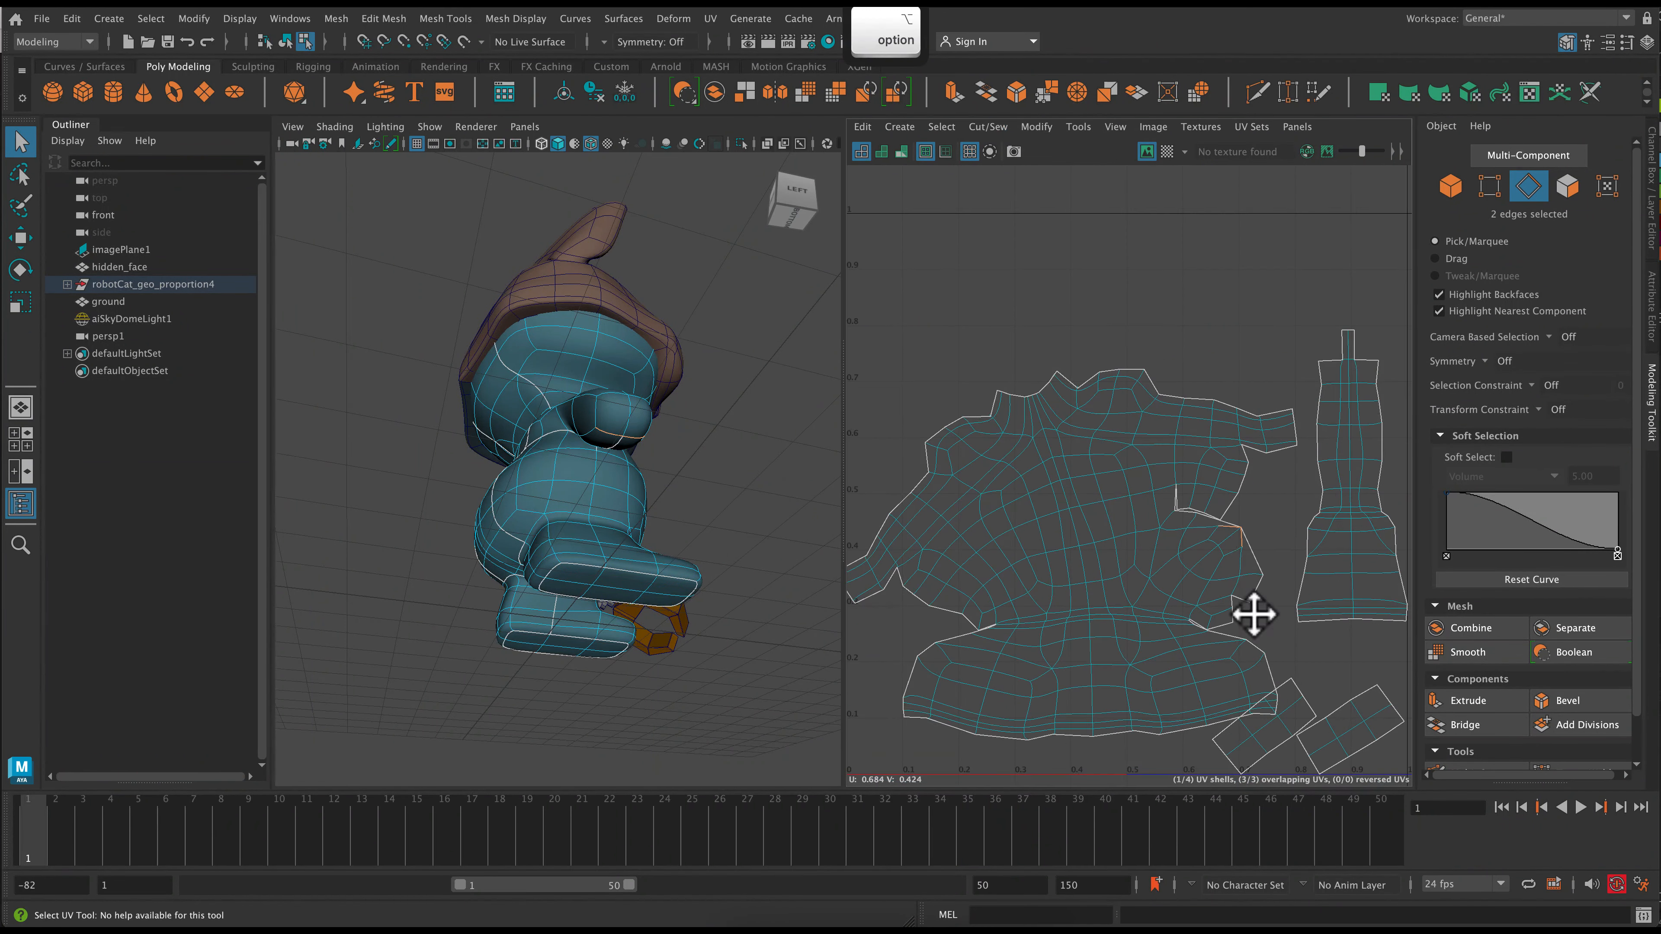
alt+middle_drag(1253, 615, 1280, 550)
scroll(1270, 539, down, 2)
right_drag(1217, 434, 1119, 332)
click(1120, 448)
click(1047, 130)
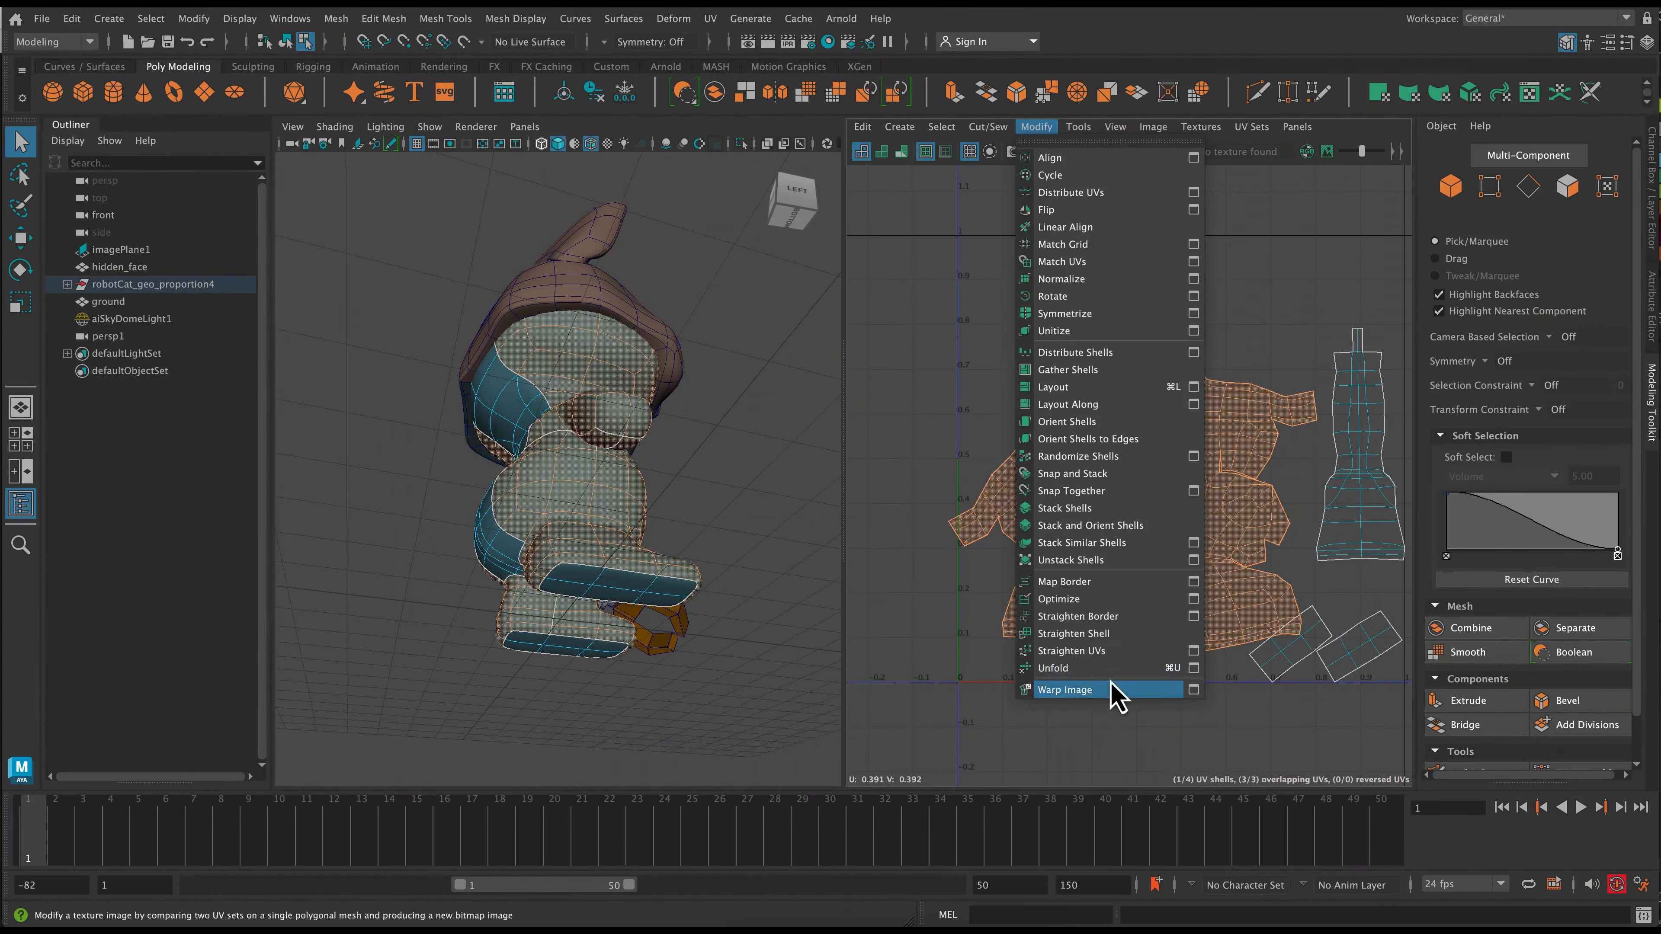
click(1066, 668)
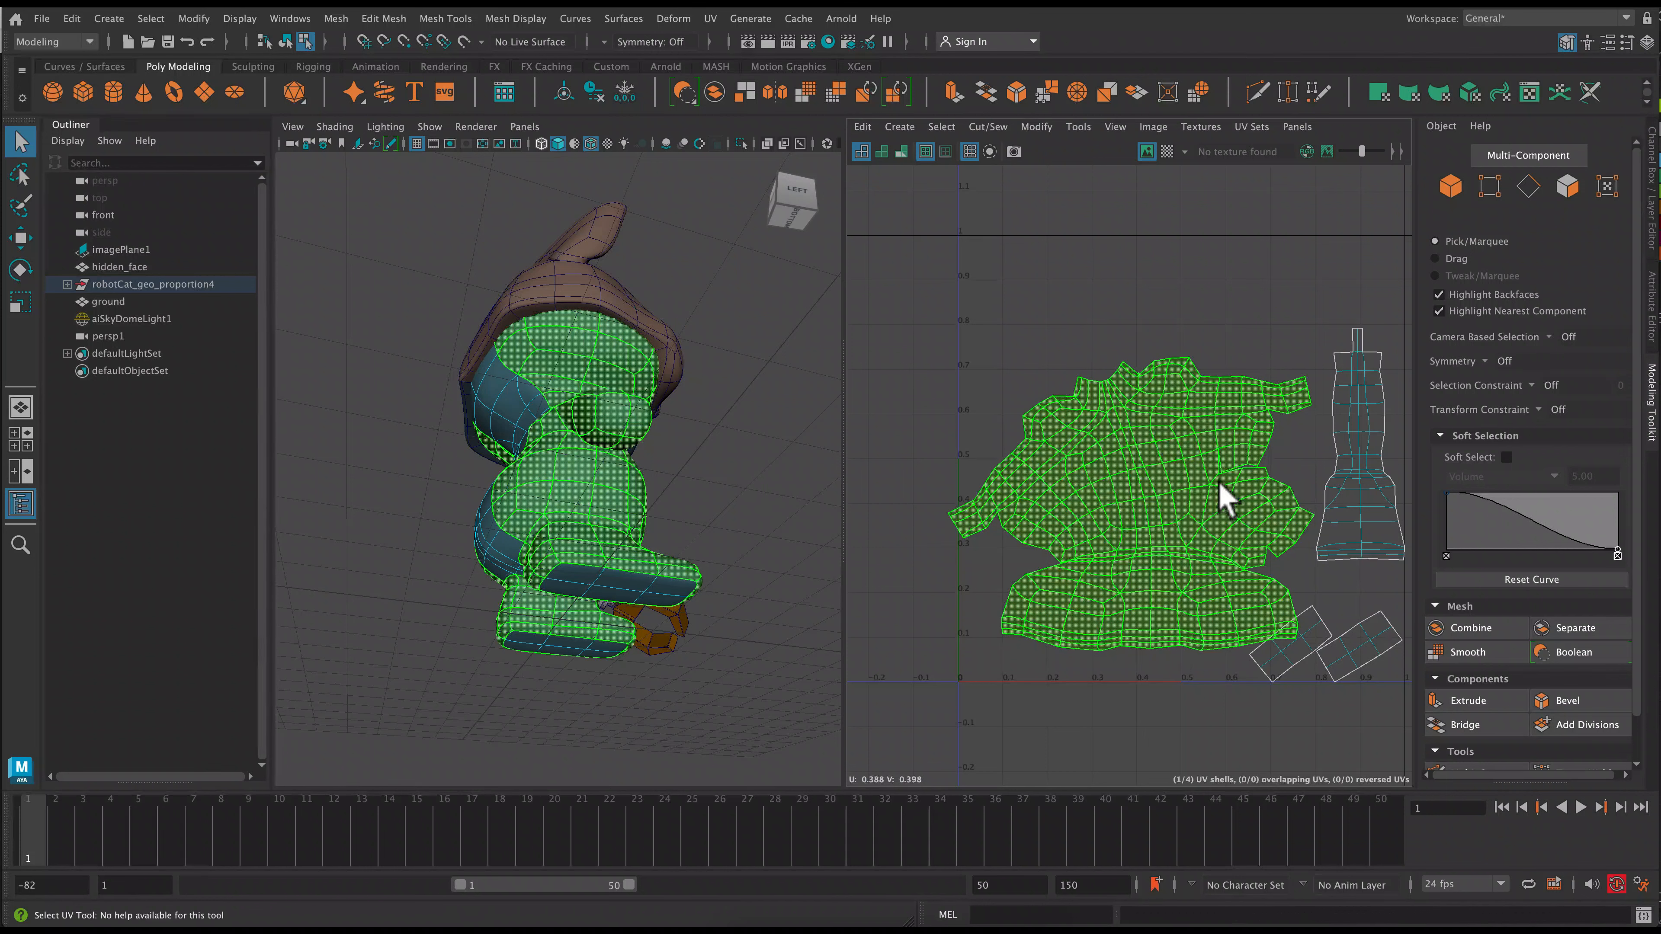
- Scale the main body shell down slightly and straighten its rotation with Orient Shells
key(r)
drag(1132, 507, 1082, 492)
super+click(1193, 545)
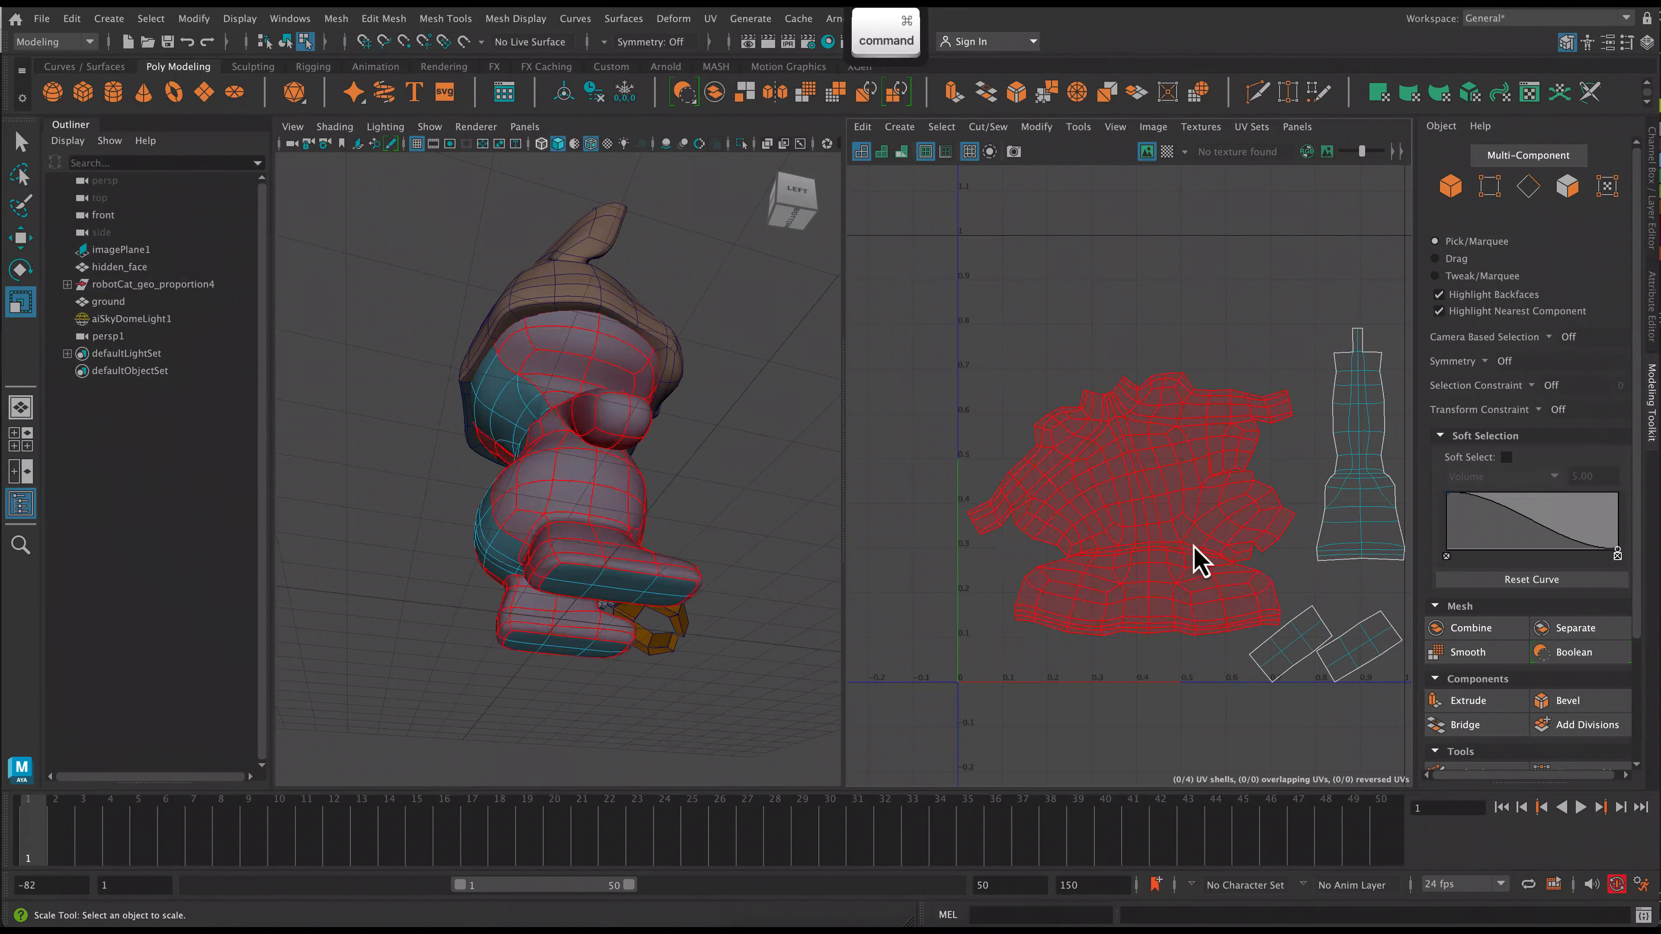
click(1194, 605)
click(1037, 127)
click(1050, 462)
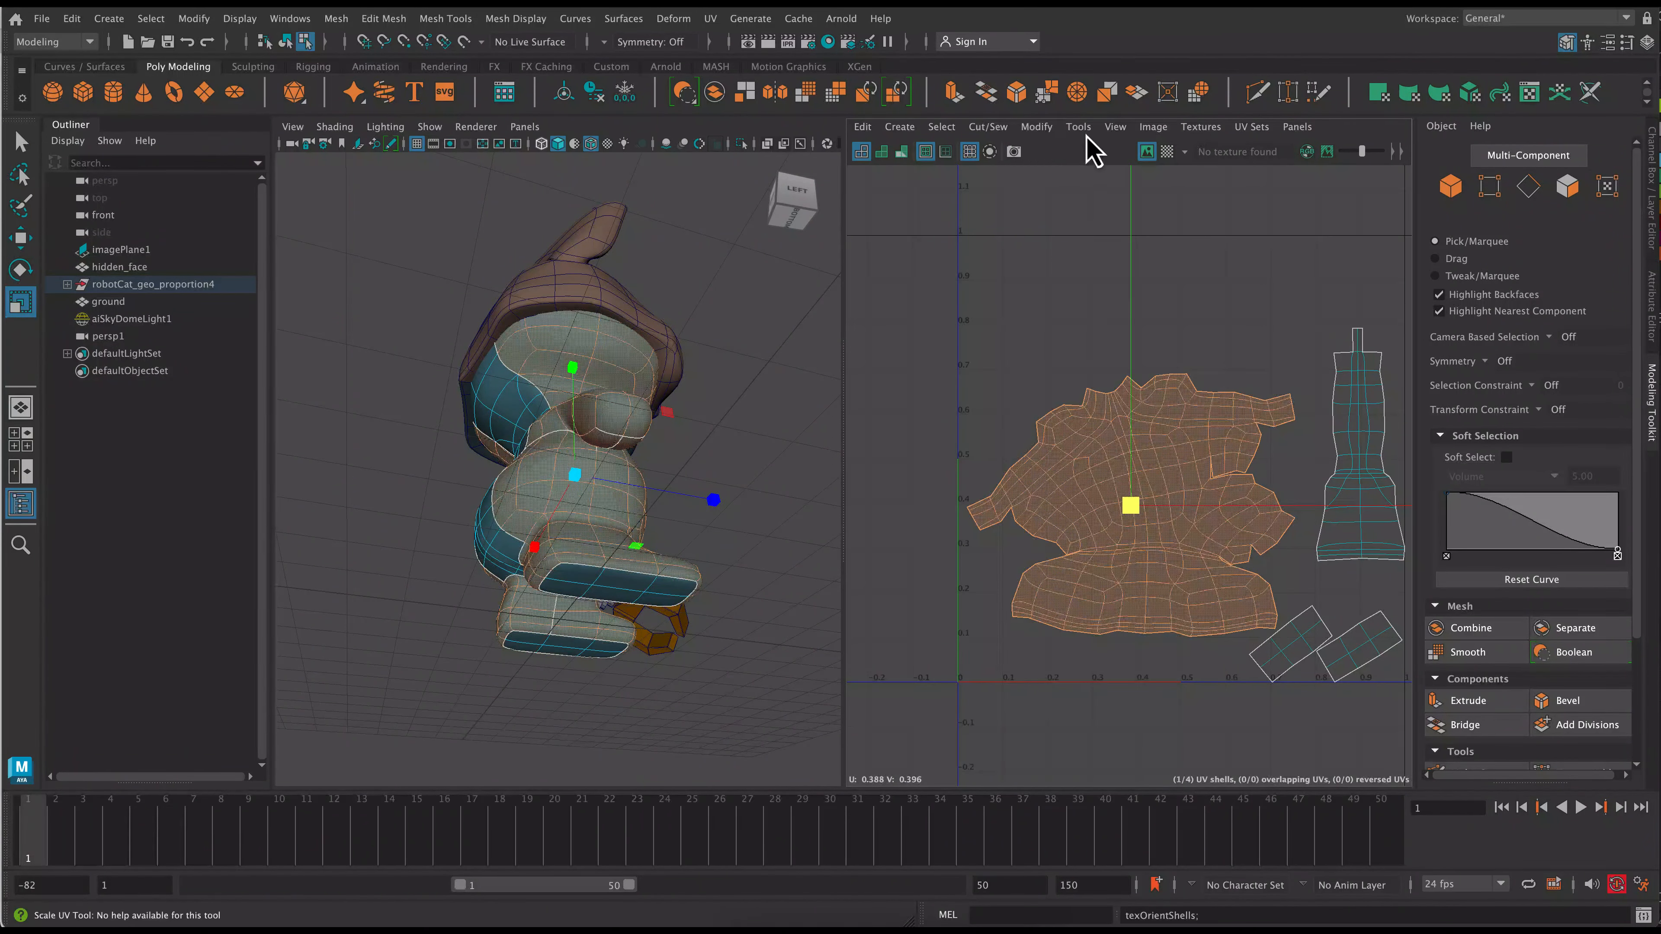
- Try to apply Straighten Shell to the main body shell
click(1037, 126)
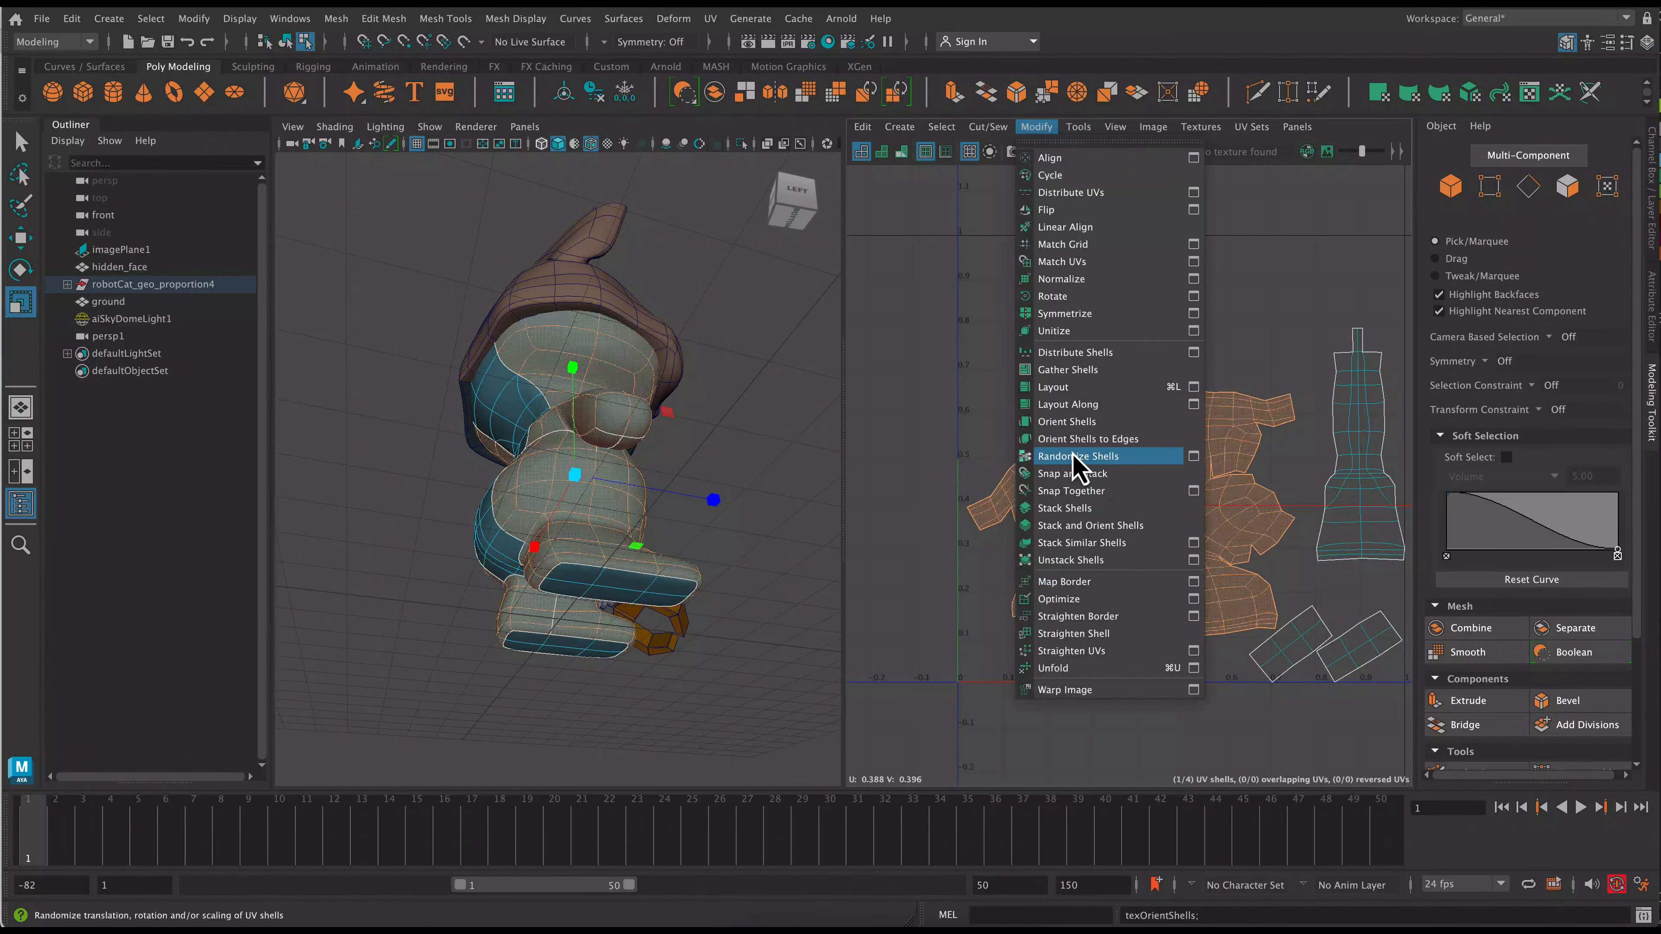
click(1112, 633)
click(1037, 126)
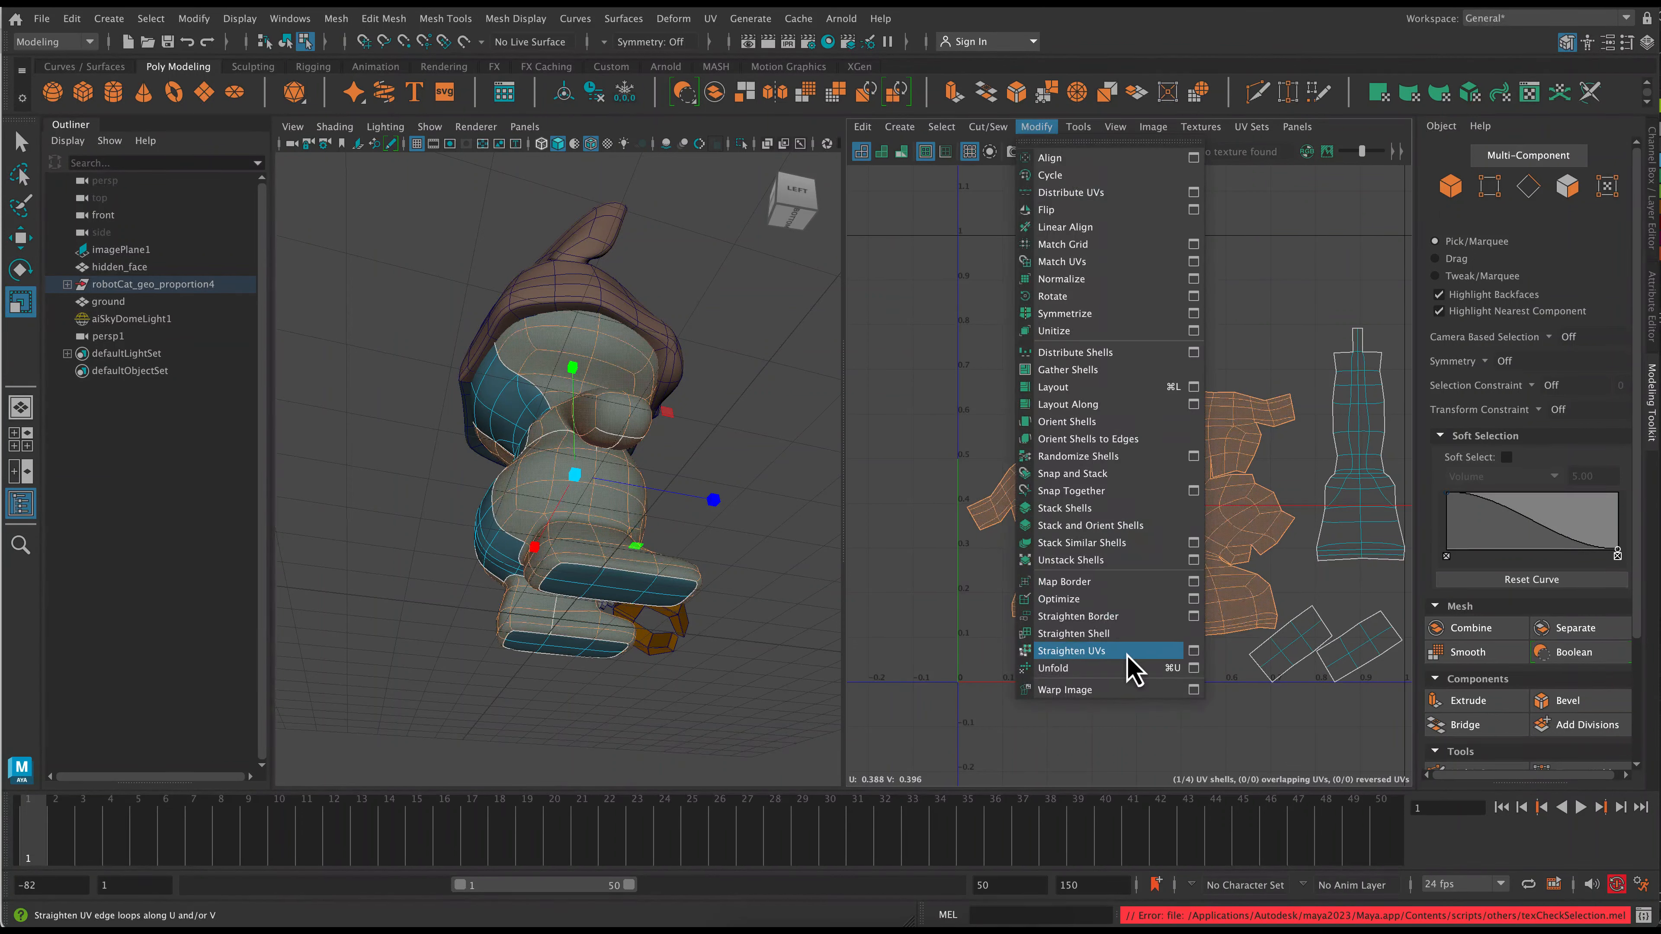
click(950, 557)
- Move the main body shell and the back strip shell out of the 0–1 UV tile into the diagonally adjacent tile
alt+right_drag(1106, 472, 981, 557)
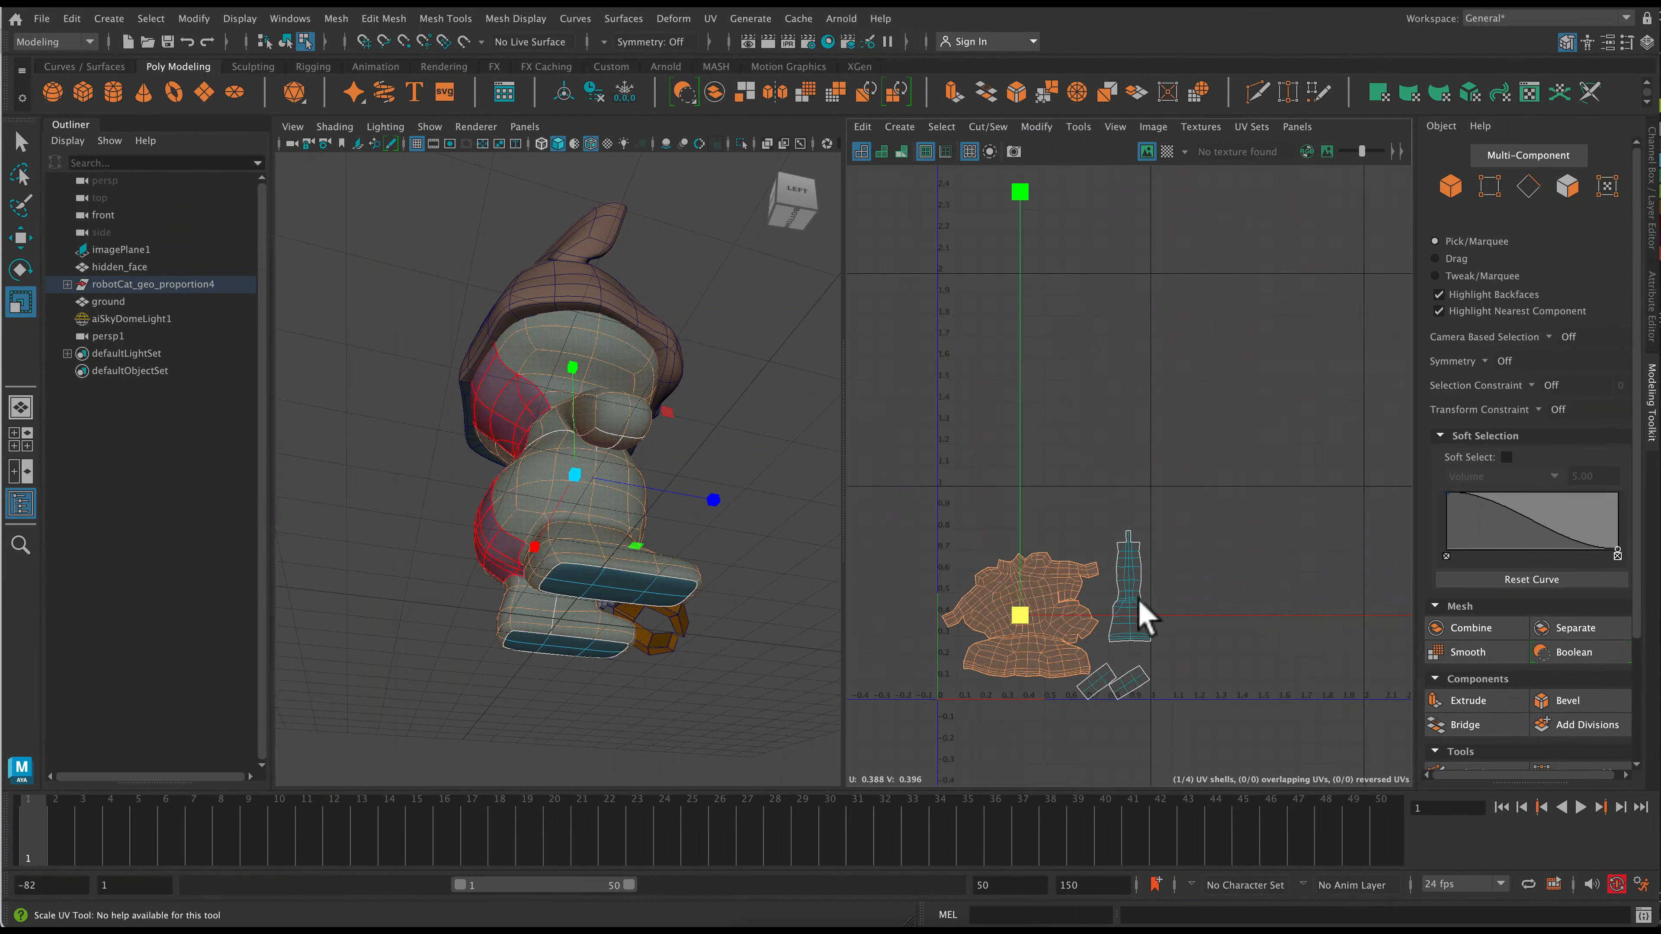
click(1139, 603)
shift+click(1121, 681)
click(1015, 615)
key(w)
drag(1020, 631, 1246, 430)
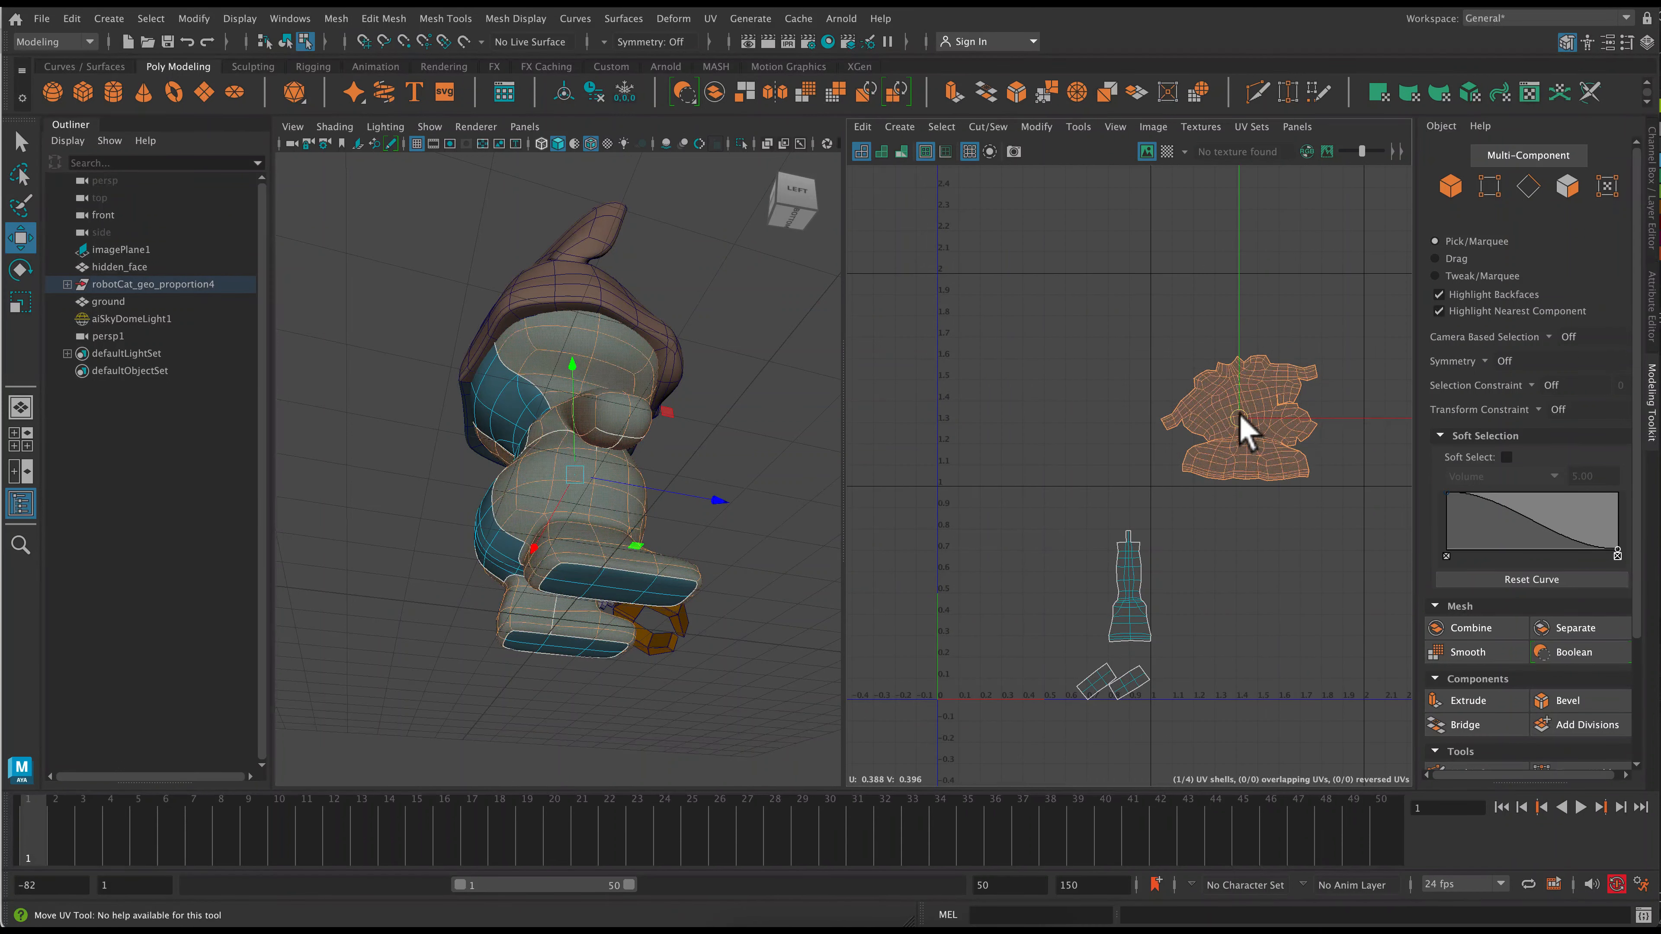
click(1135, 604)
key(w)
drag(1135, 605, 1338, 445)
- Move the two foot sole shells above the back strip shell, outside the 0–1 UV tile
click(1135, 684)
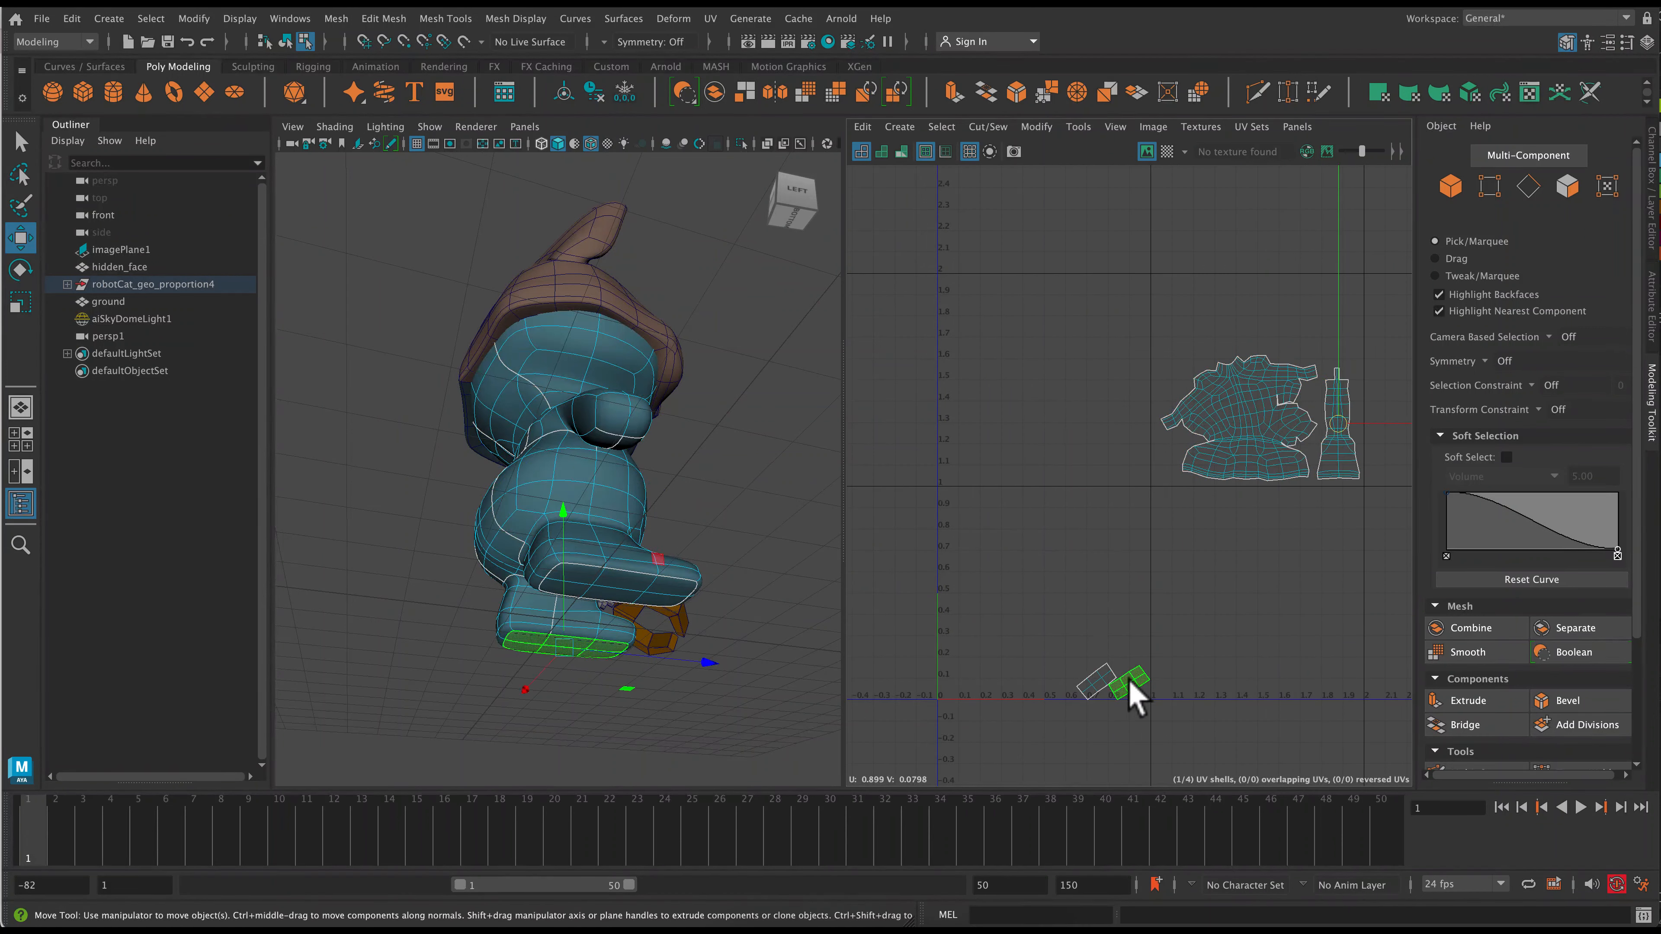
key(w)
drag(1130, 681, 1336, 344)
click(1103, 683)
key(w)
drag(1103, 683, 1311, 339)
click(1152, 537)
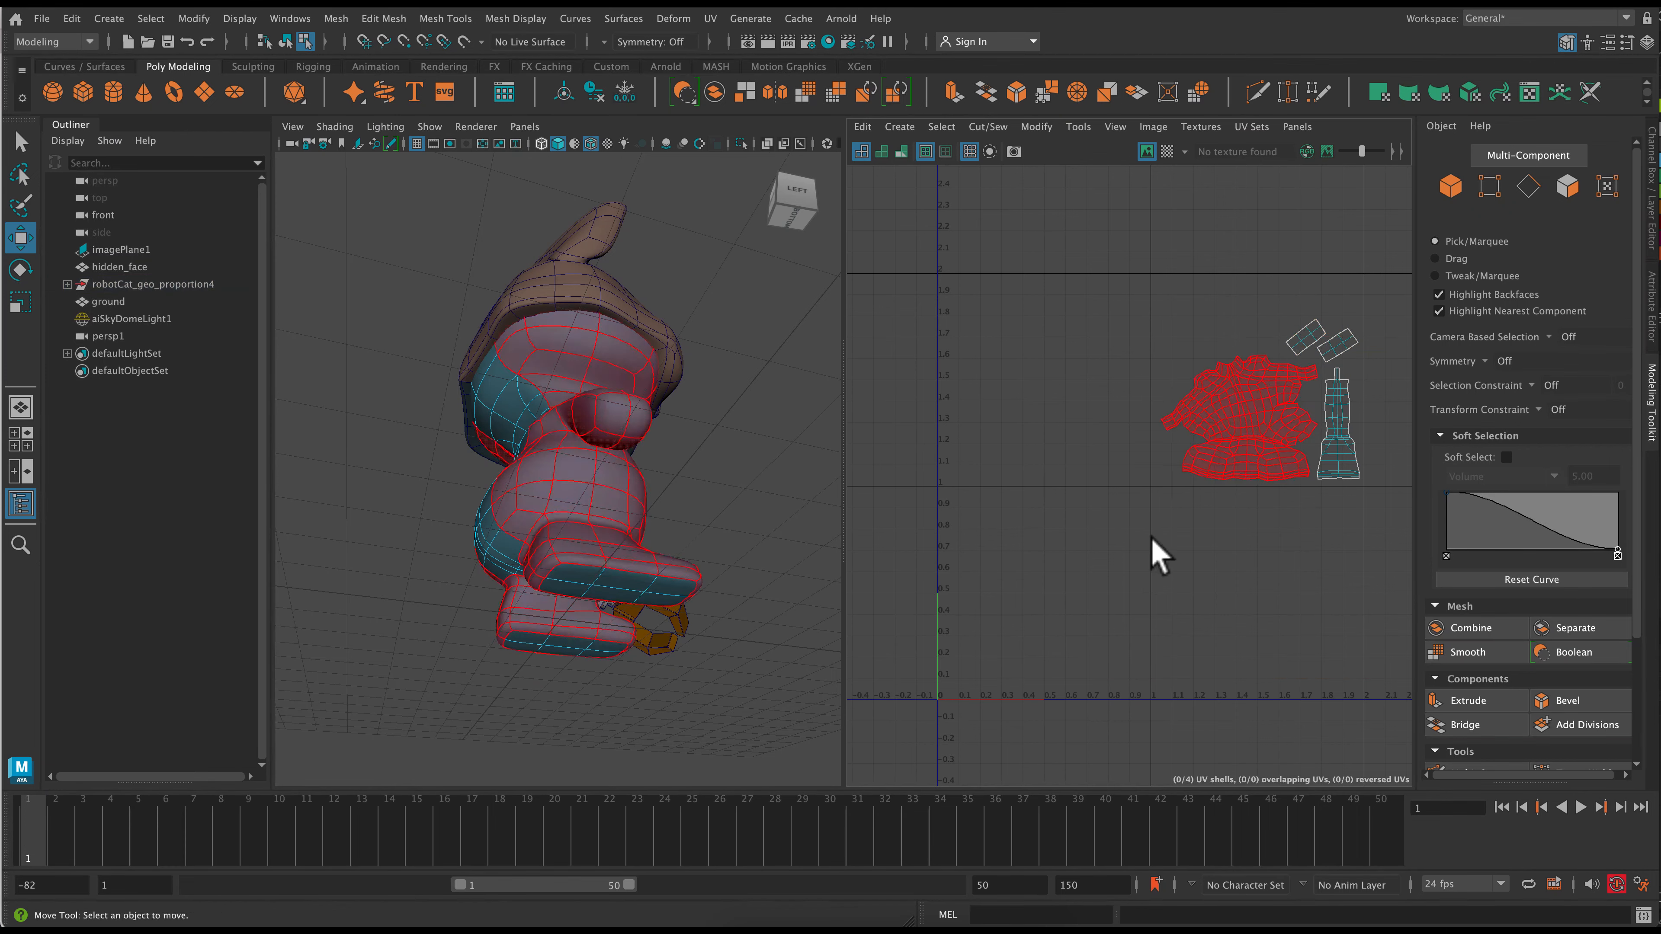
- Select both eye spheres in object mode and isolate them in the viewport
alt+drag(715, 523, 563, 646)
alt+right_drag(564, 646, 634, 622)
click(626, 432)
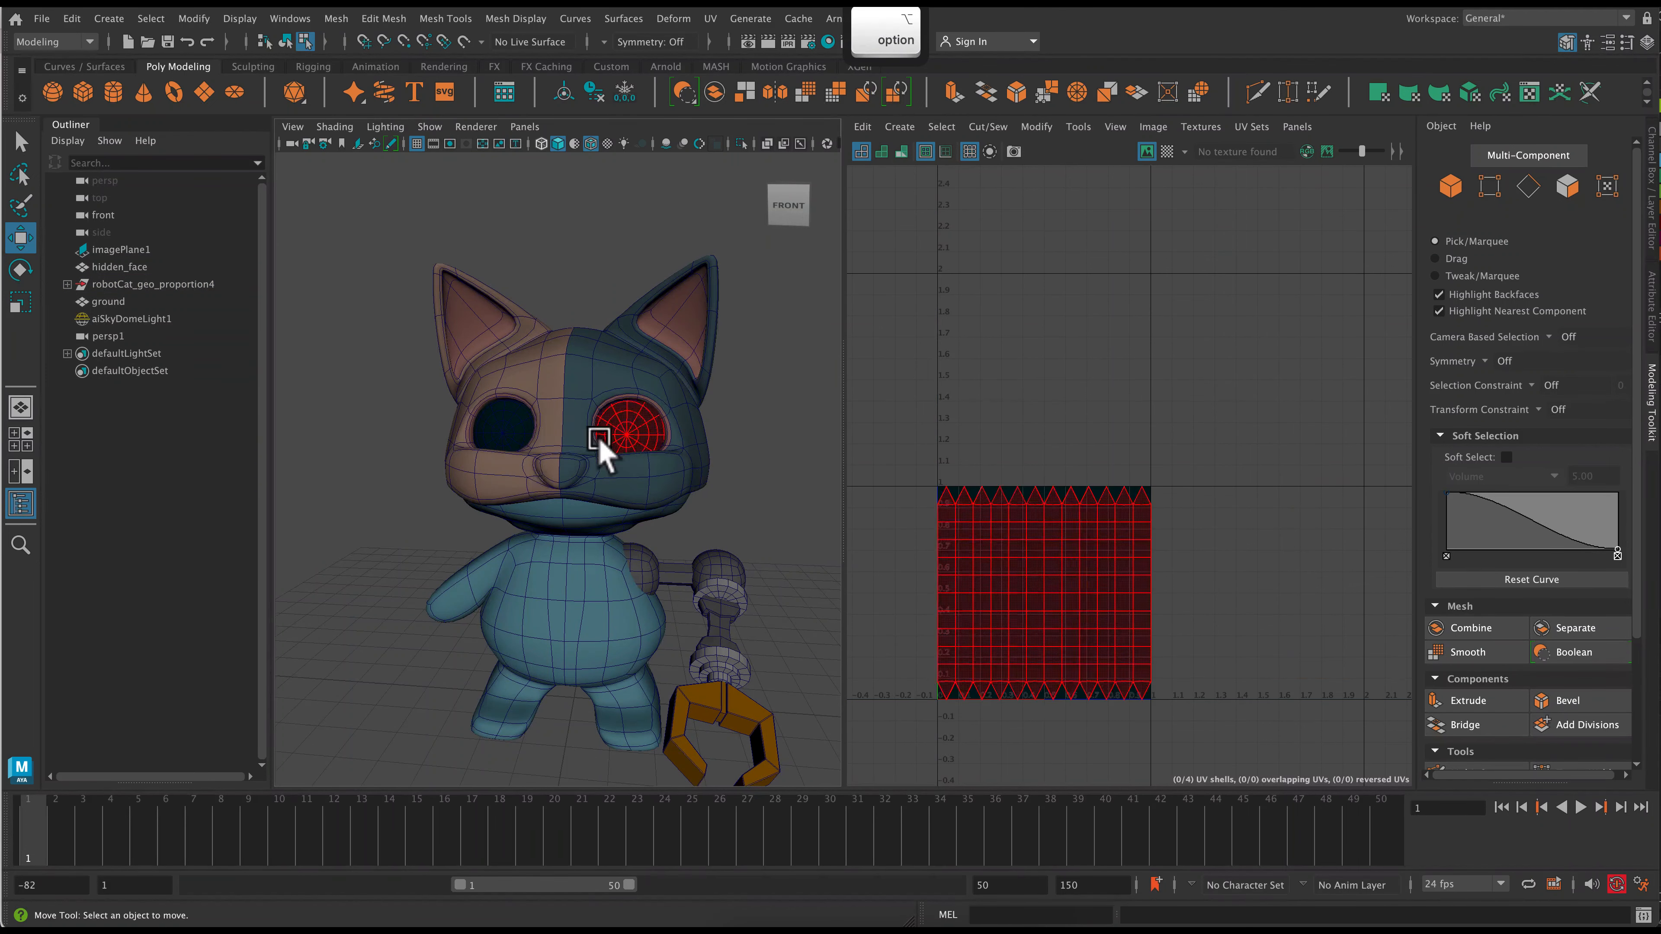
click(741, 143)
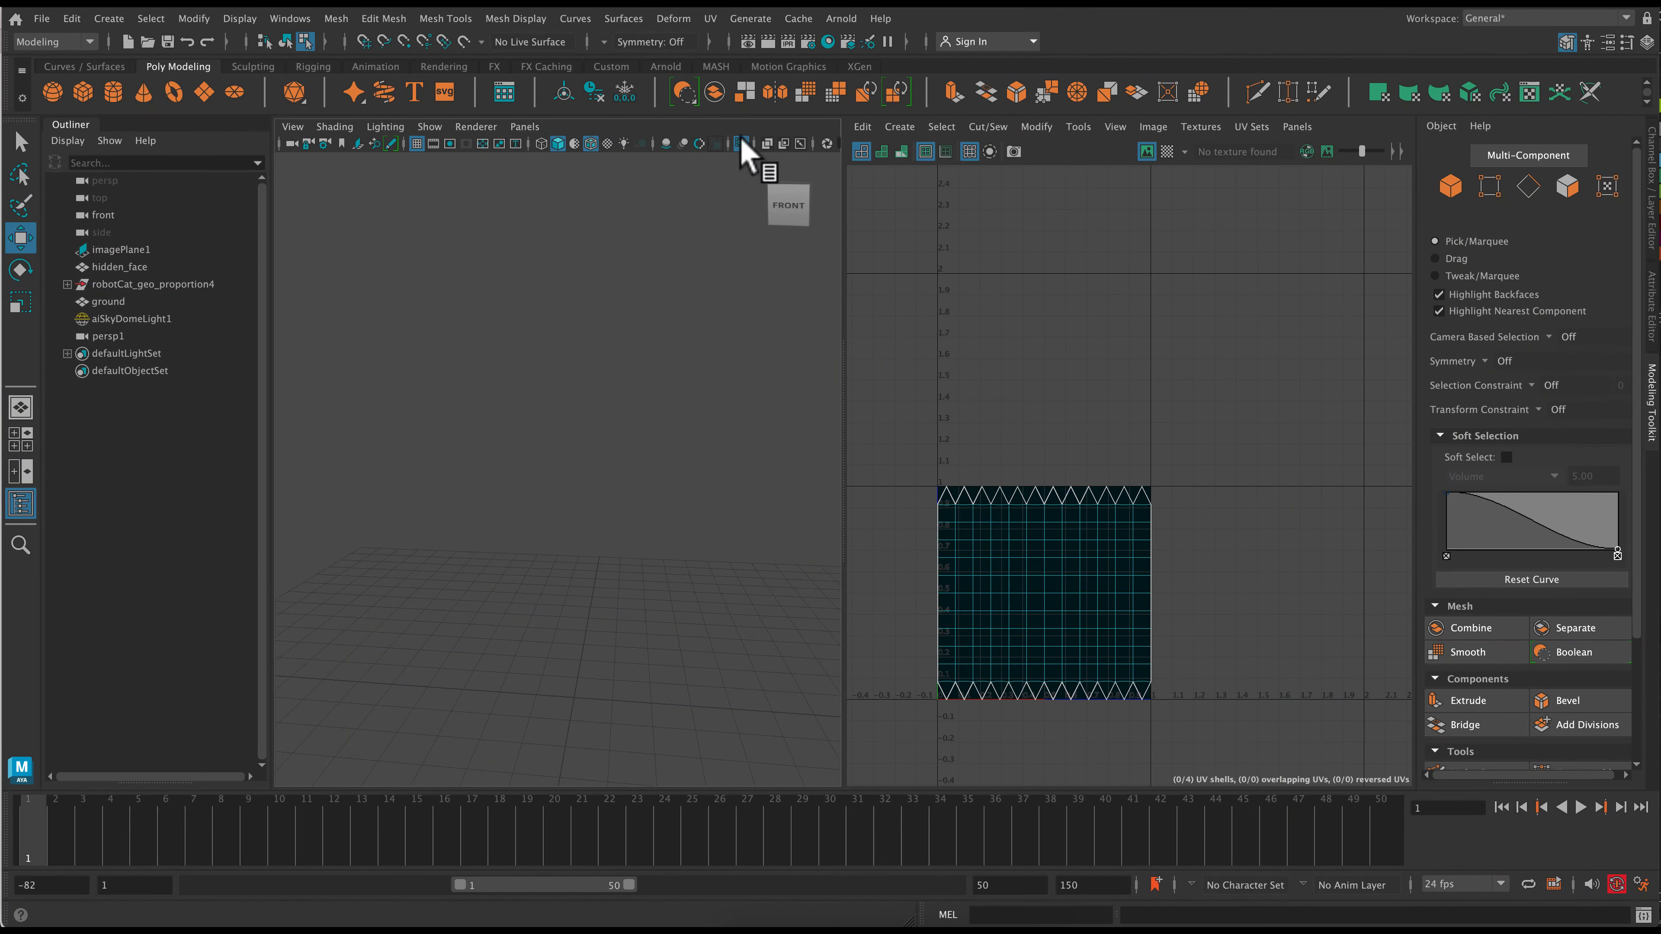
click(741, 143)
right_drag(642, 412, 705, 373)
shift+click(510, 424)
click(741, 145)
- Select the edge loop around the middle of the eye on the mechanical-arm side and cut its UVs along it
alt+right_drag(503, 517, 646, 579)
right_drag(644, 413, 665, 390)
double_click(610, 392)
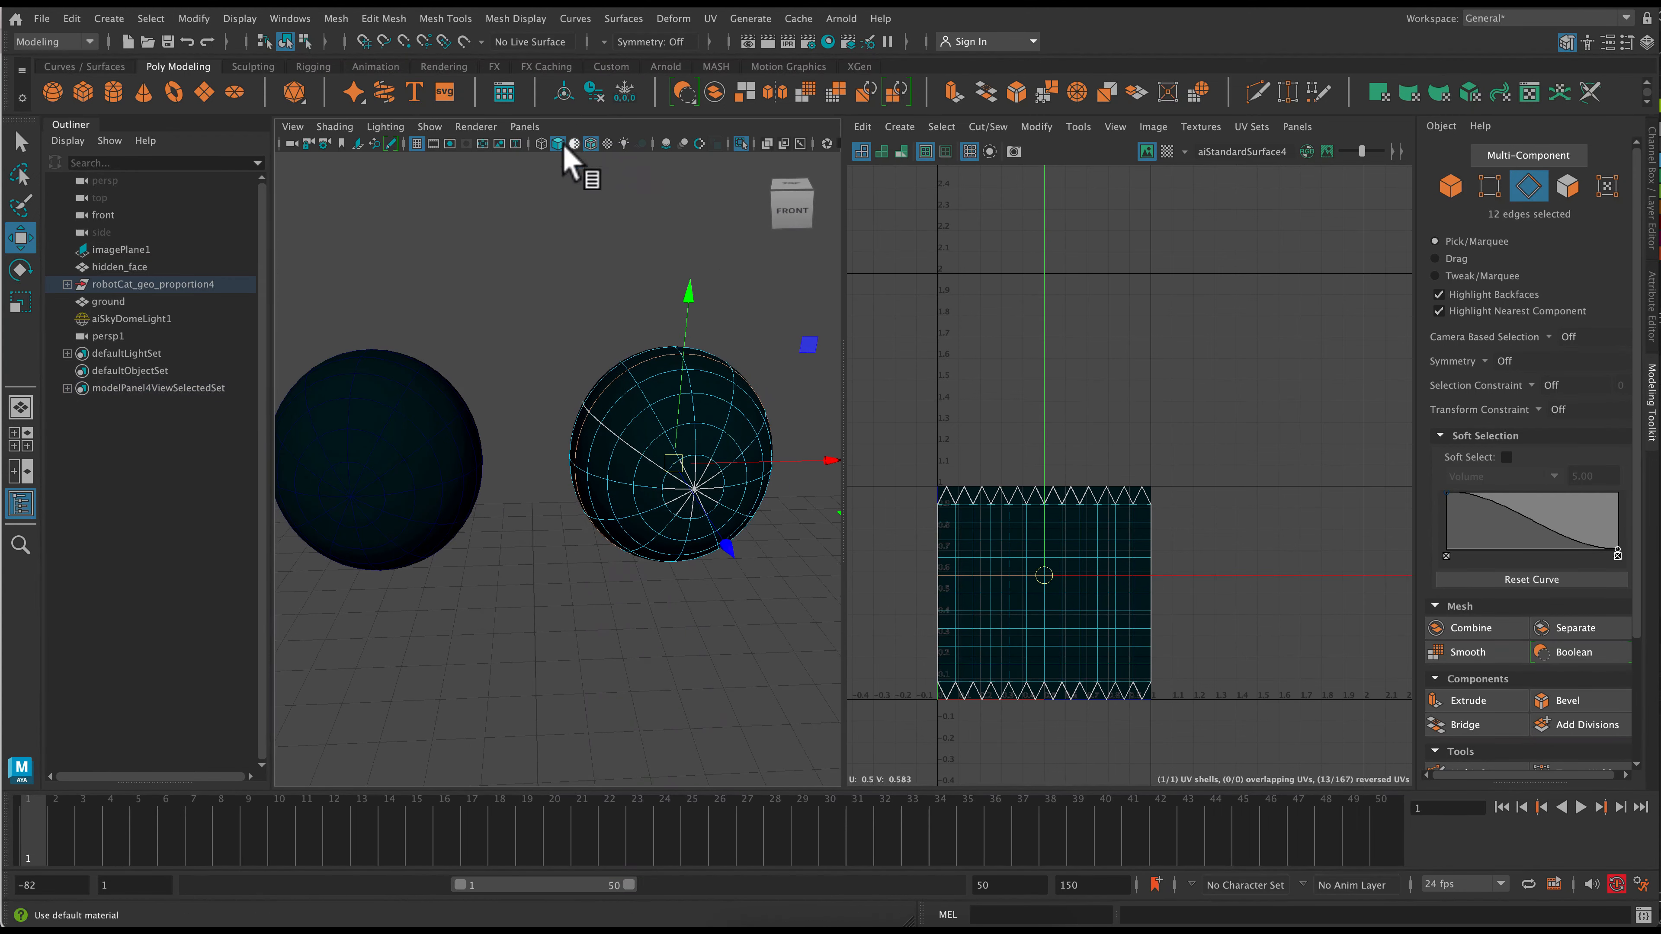
click(999, 129)
click(1001, 180)
click(397, 418)
right_drag(985, 540, 916, 513)
drag(918, 470, 1185, 722)
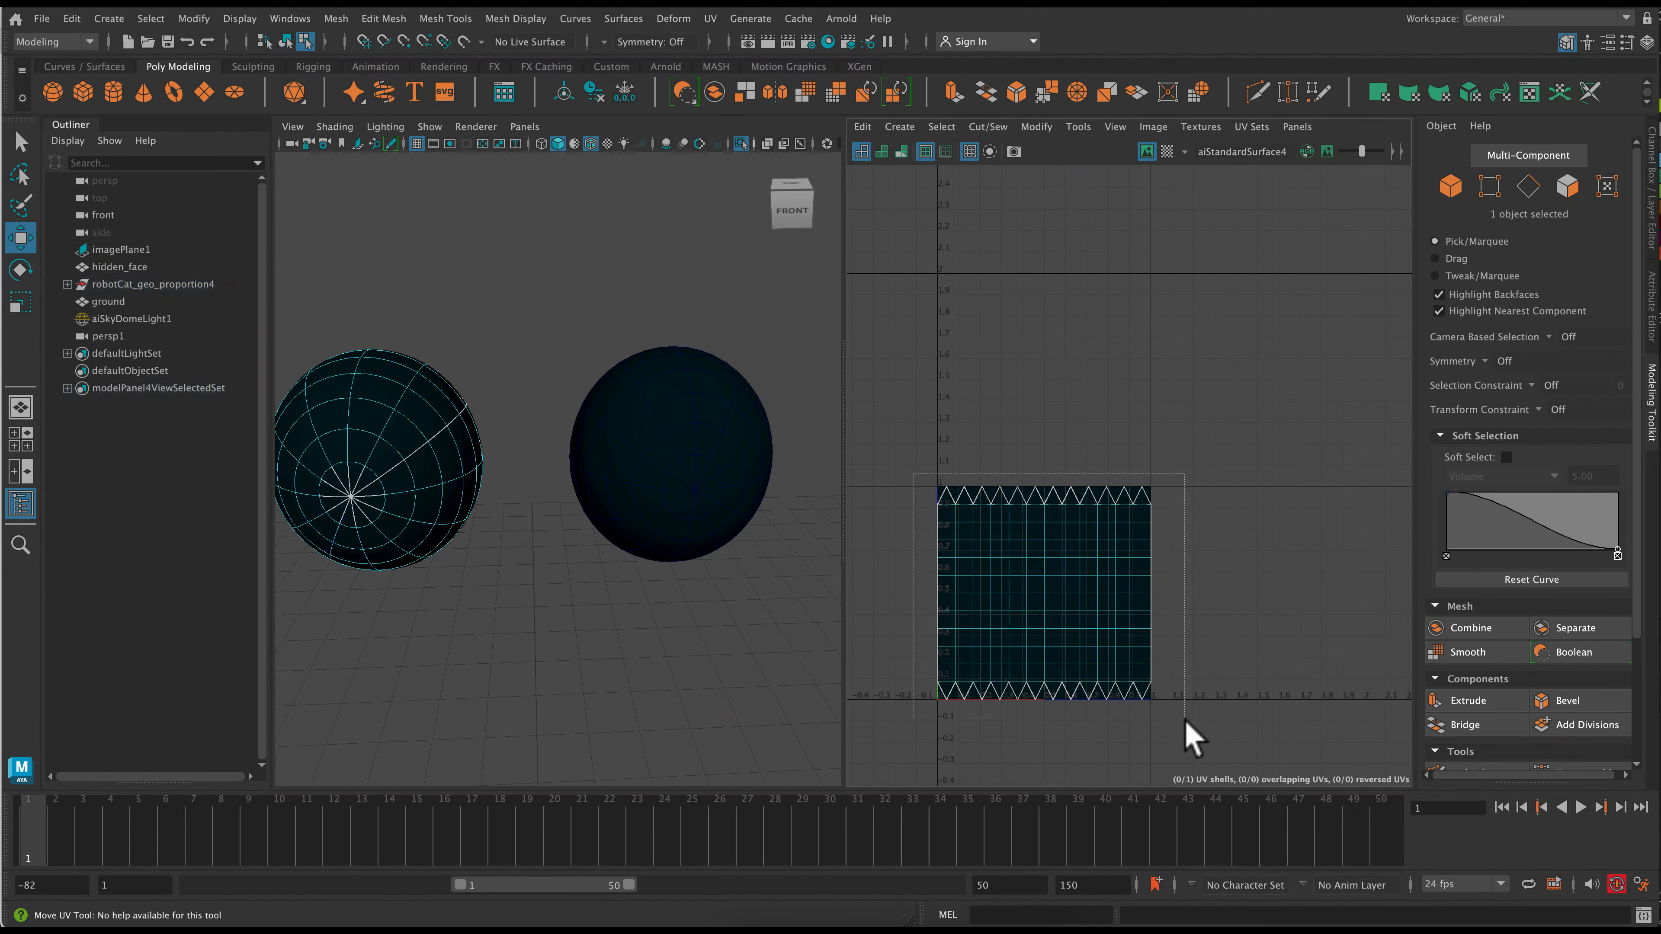
key(BackSpace)
key(super+z)
key(super+z)
key(super+z)
key(super+z)
- Try Automatic UV mapping on the eye with the middle cut, and undo the attempt
click(978, 128)
mouse_move(896, 128)
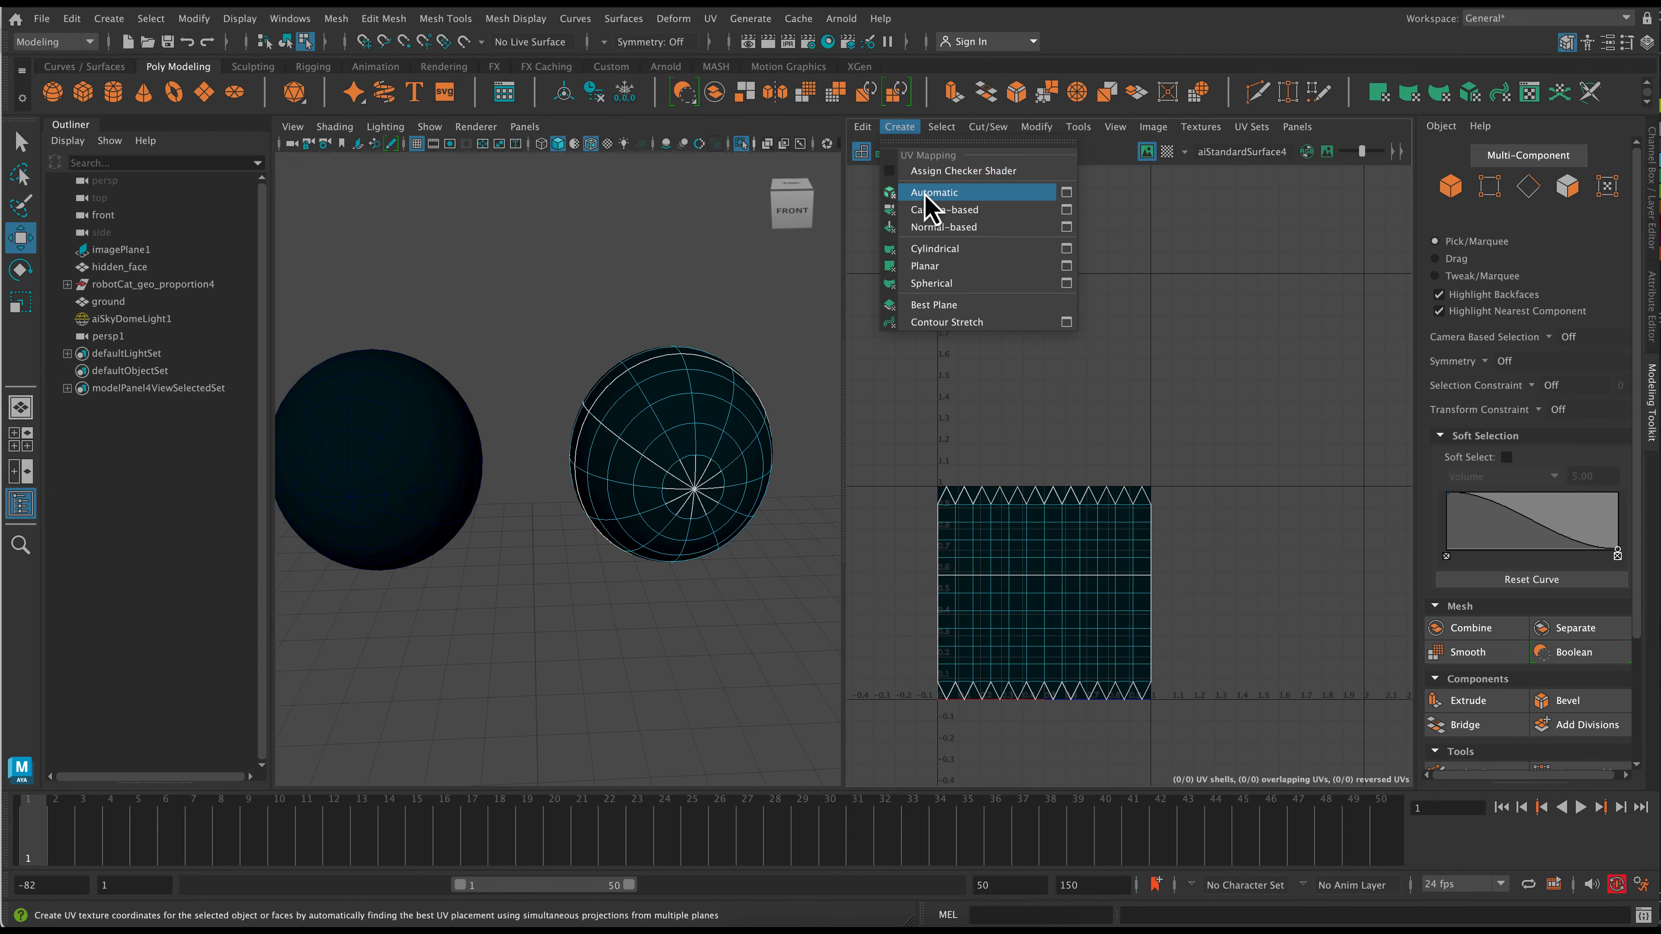
click(925, 193)
right_drag(531, 331, 617, 307)
key(super+z)
key(super+z)
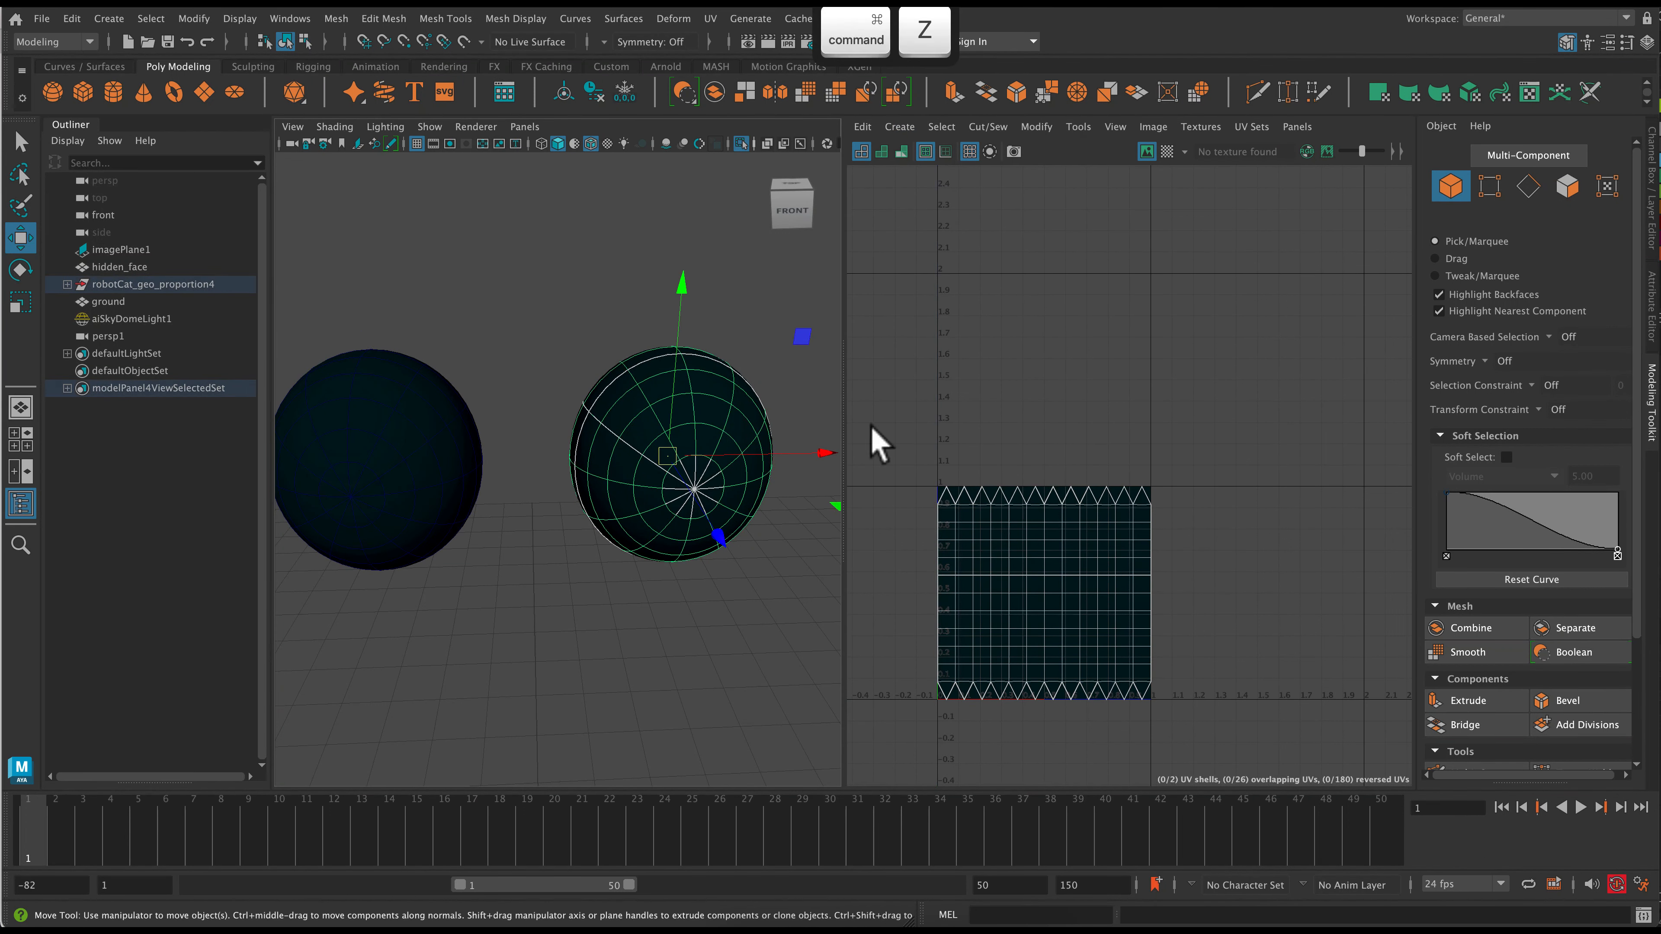
- Delete the existing UVs of the eye spheres
right_drag(1098, 576, 1017, 525)
drag(1200, 658, 871, 187)
key(BackSpace)
shift+click(450, 439)
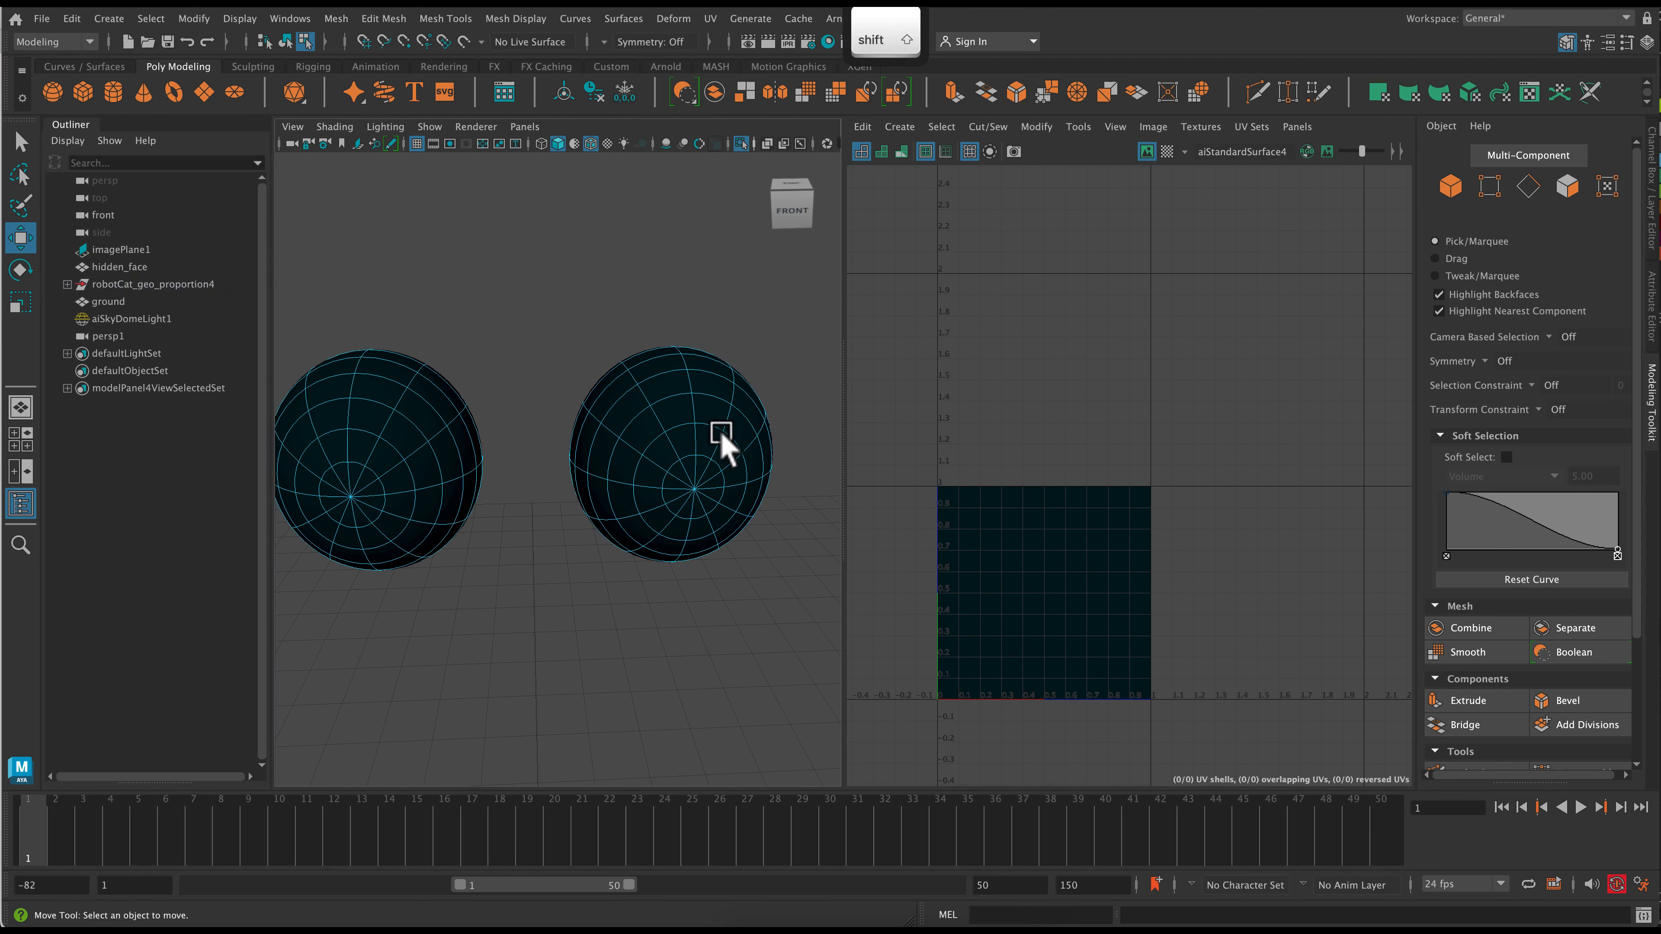
- Apply Camera-based UV mapping to the eye on the mechanical-arm side
click(900, 128)
click(942, 199)
click(678, 401)
right_drag(678, 400, 724, 386)
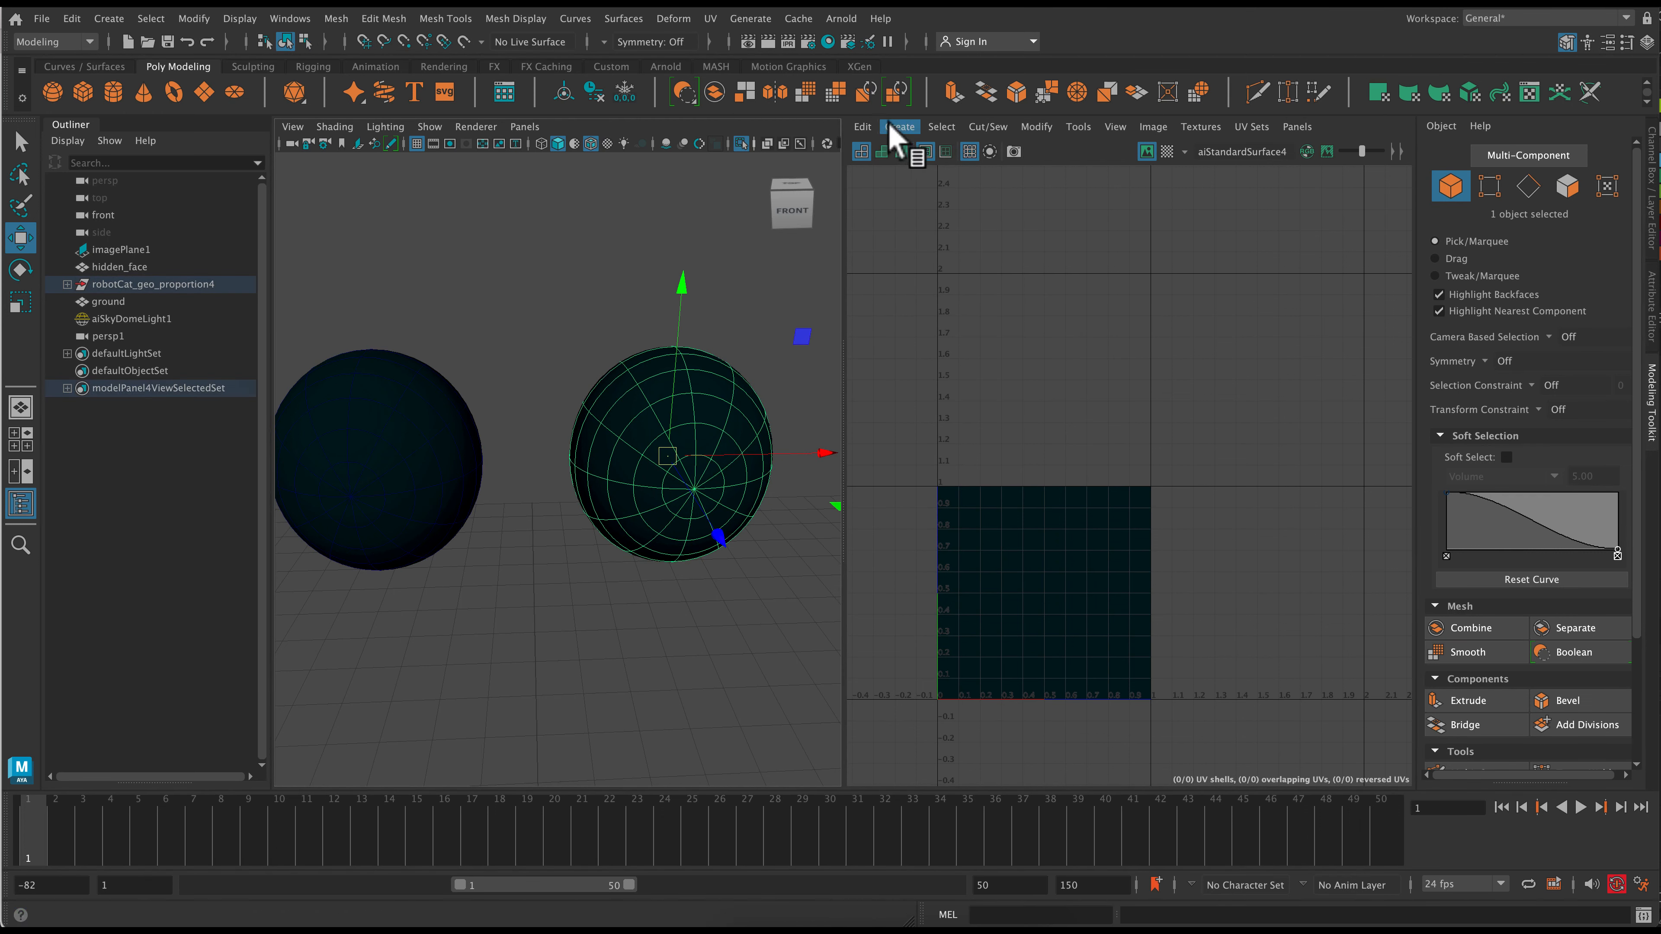
click(892, 127)
click(932, 199)
- Cut the camera-mapped eye's UVs along the edge loop around its middle
right_drag(611, 419, 615, 347)
click(619, 399)
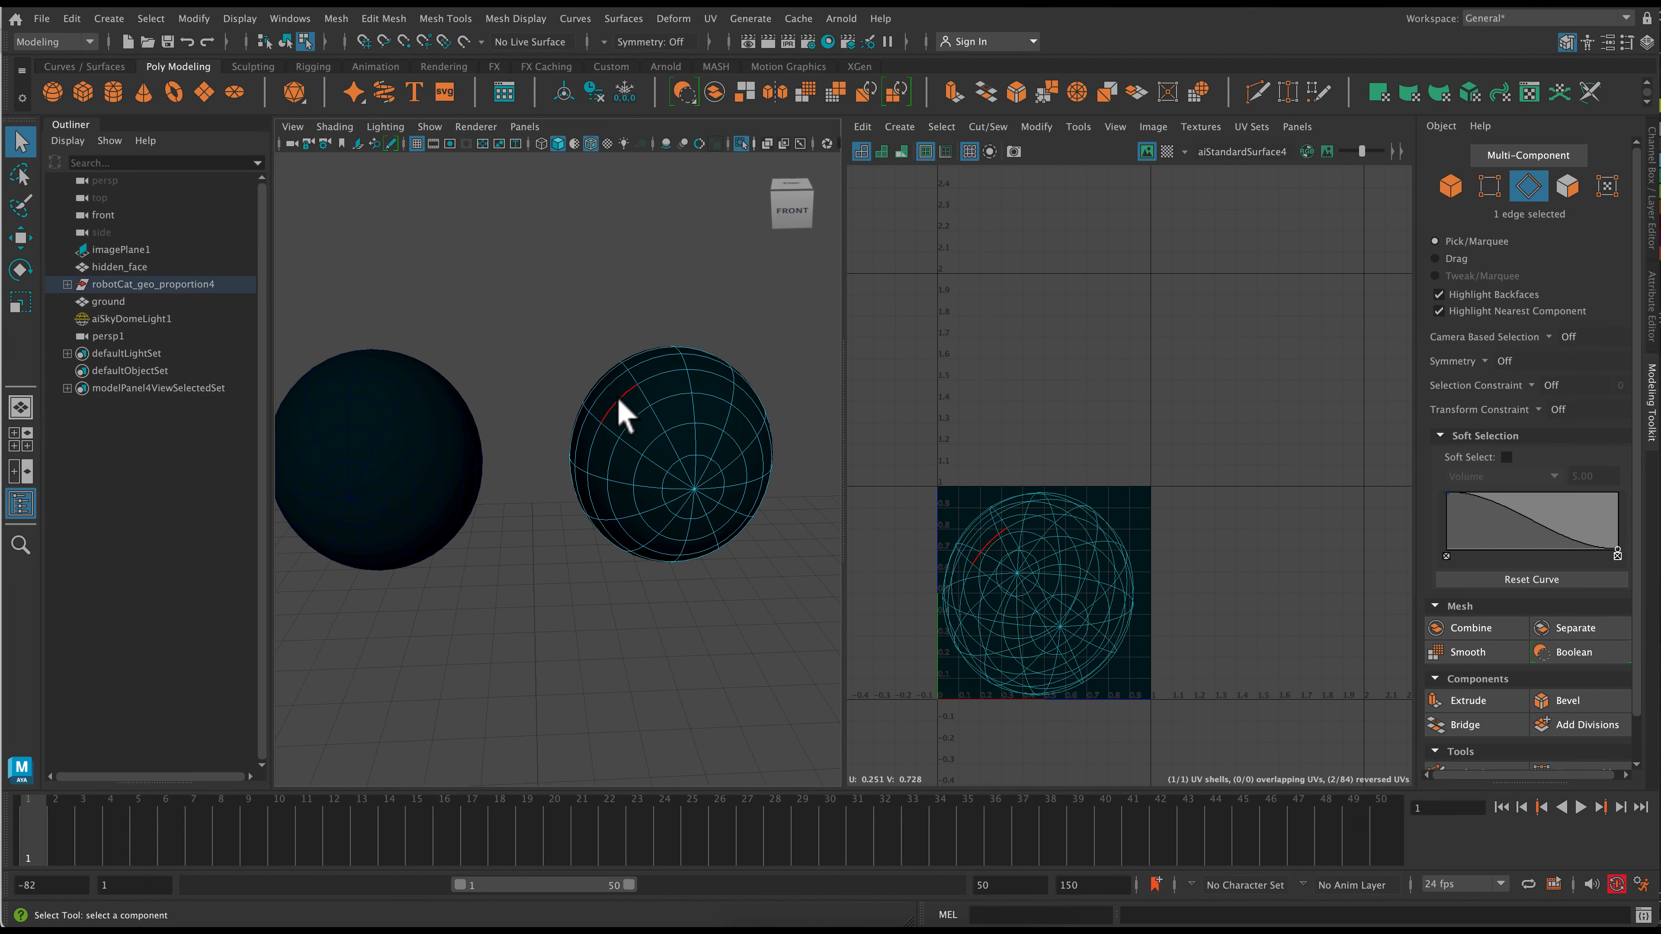
click(979, 128)
click(995, 218)
- Try to cut the other eye's UVs along its middle edge loop, and try sewing its edges
key(w)
right_drag(417, 399, 419, 334)
double_click(432, 401)
click(979, 129)
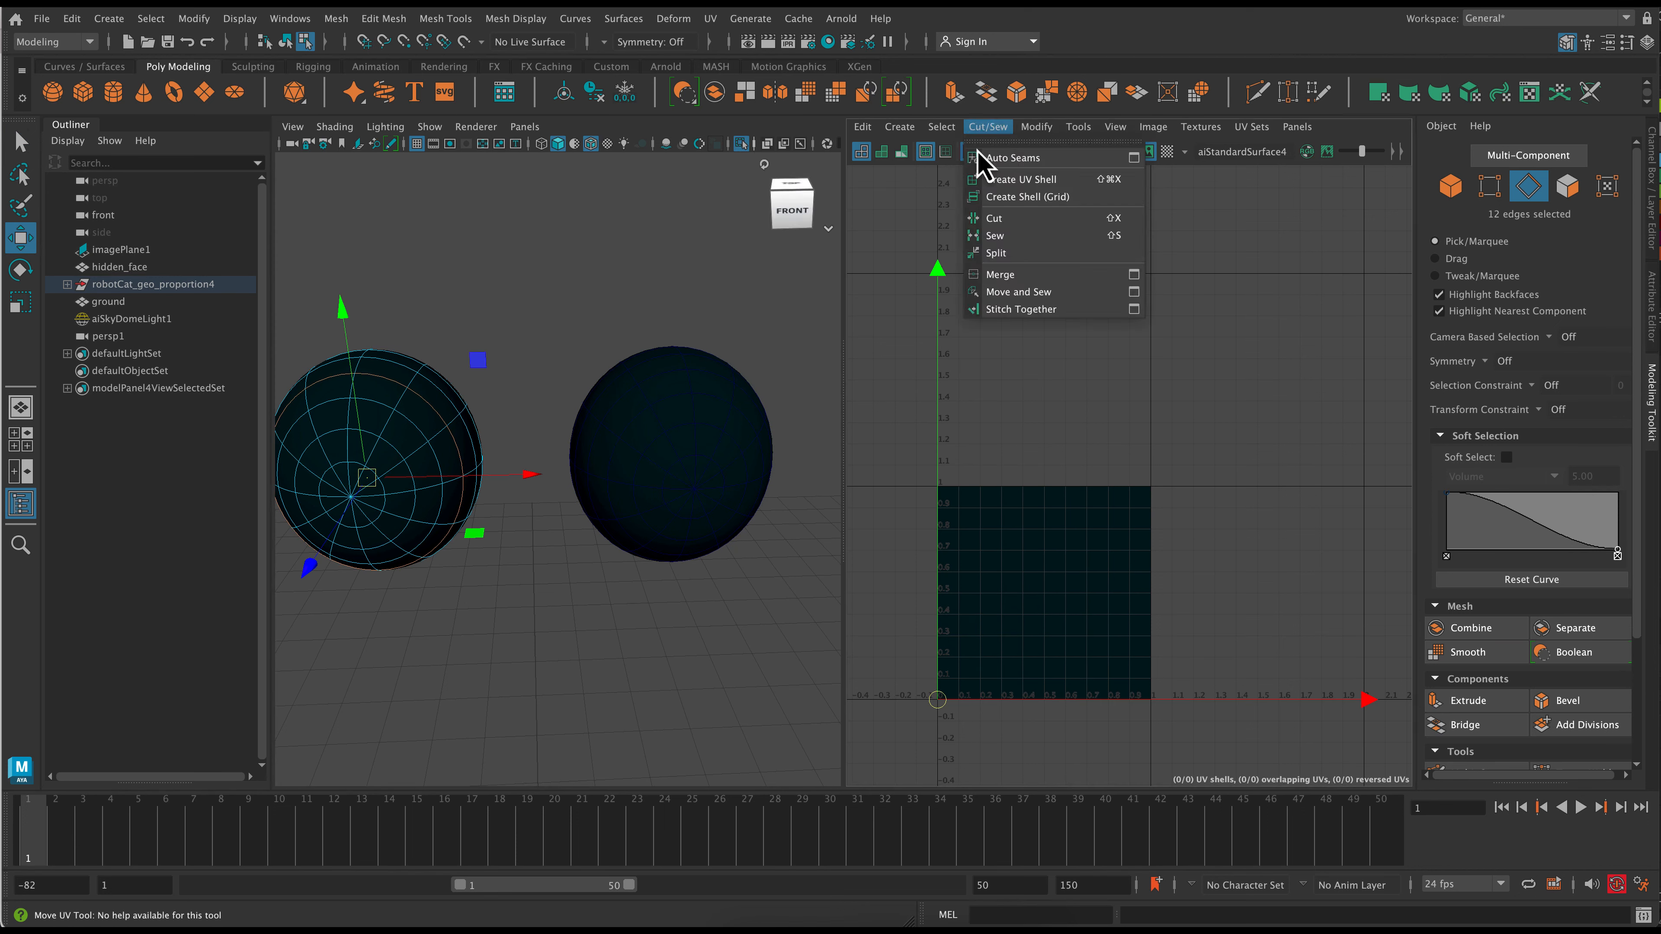
click(994, 218)
click(681, 349)
right_drag(681, 349, 729, 325)
right_drag(406, 435, 409, 386)
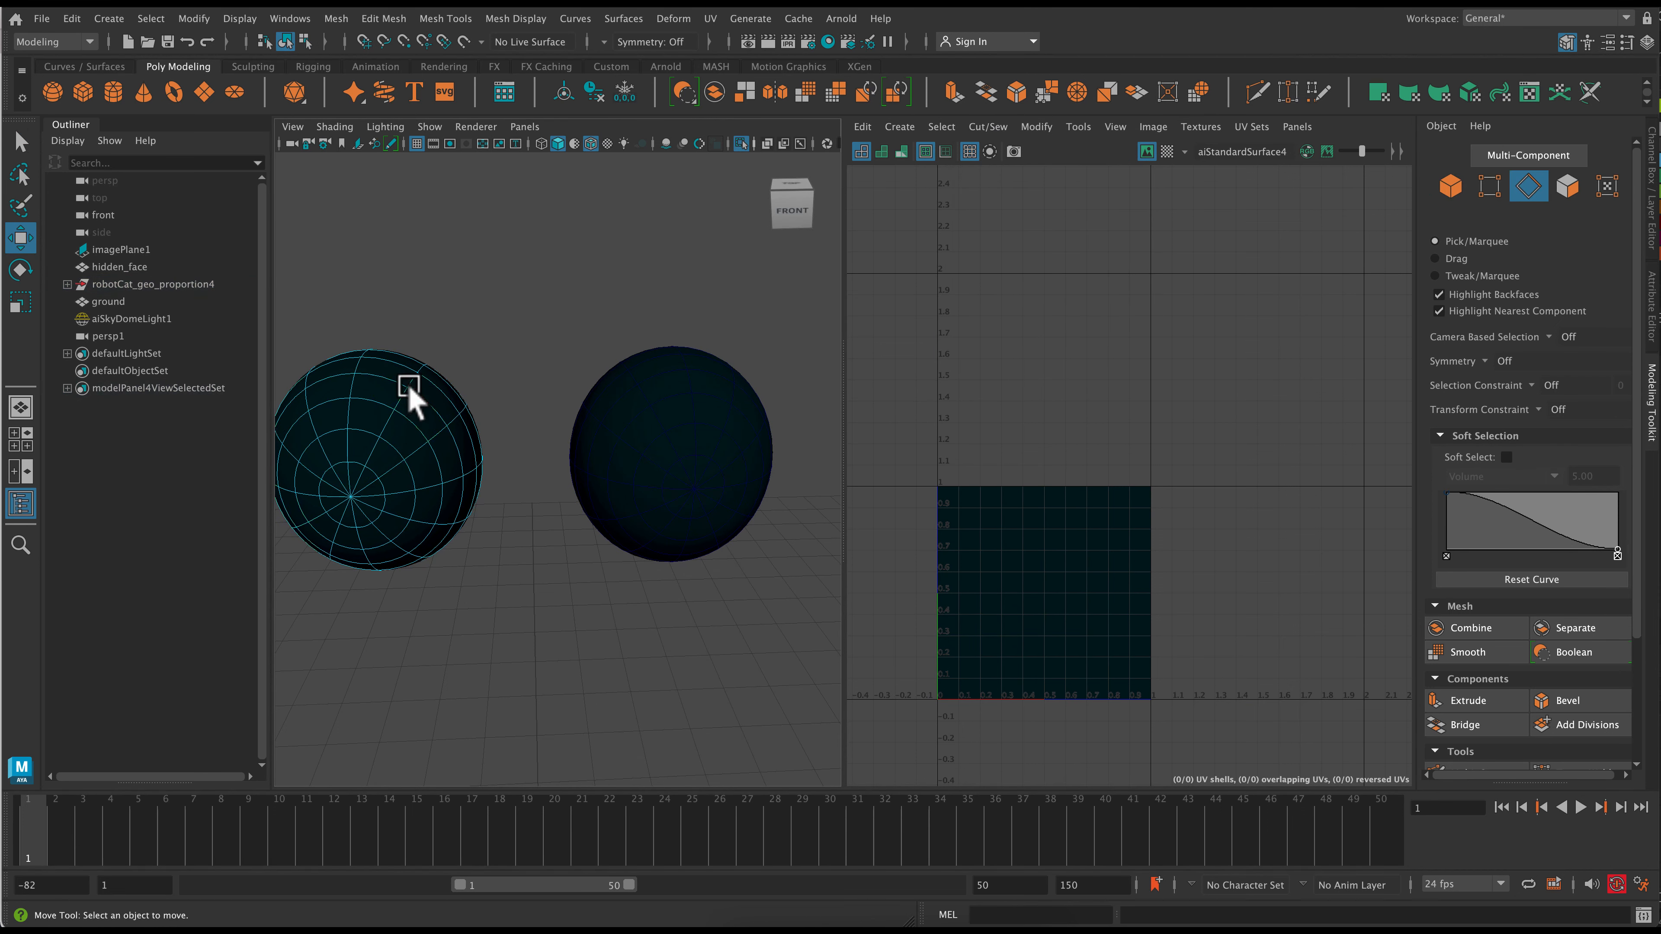
click(988, 127)
click(1007, 233)
- Try Automatic UV mapping on the eye opposite the mechanical arm, and undo the attempt
click(697, 484)
click(414, 451)
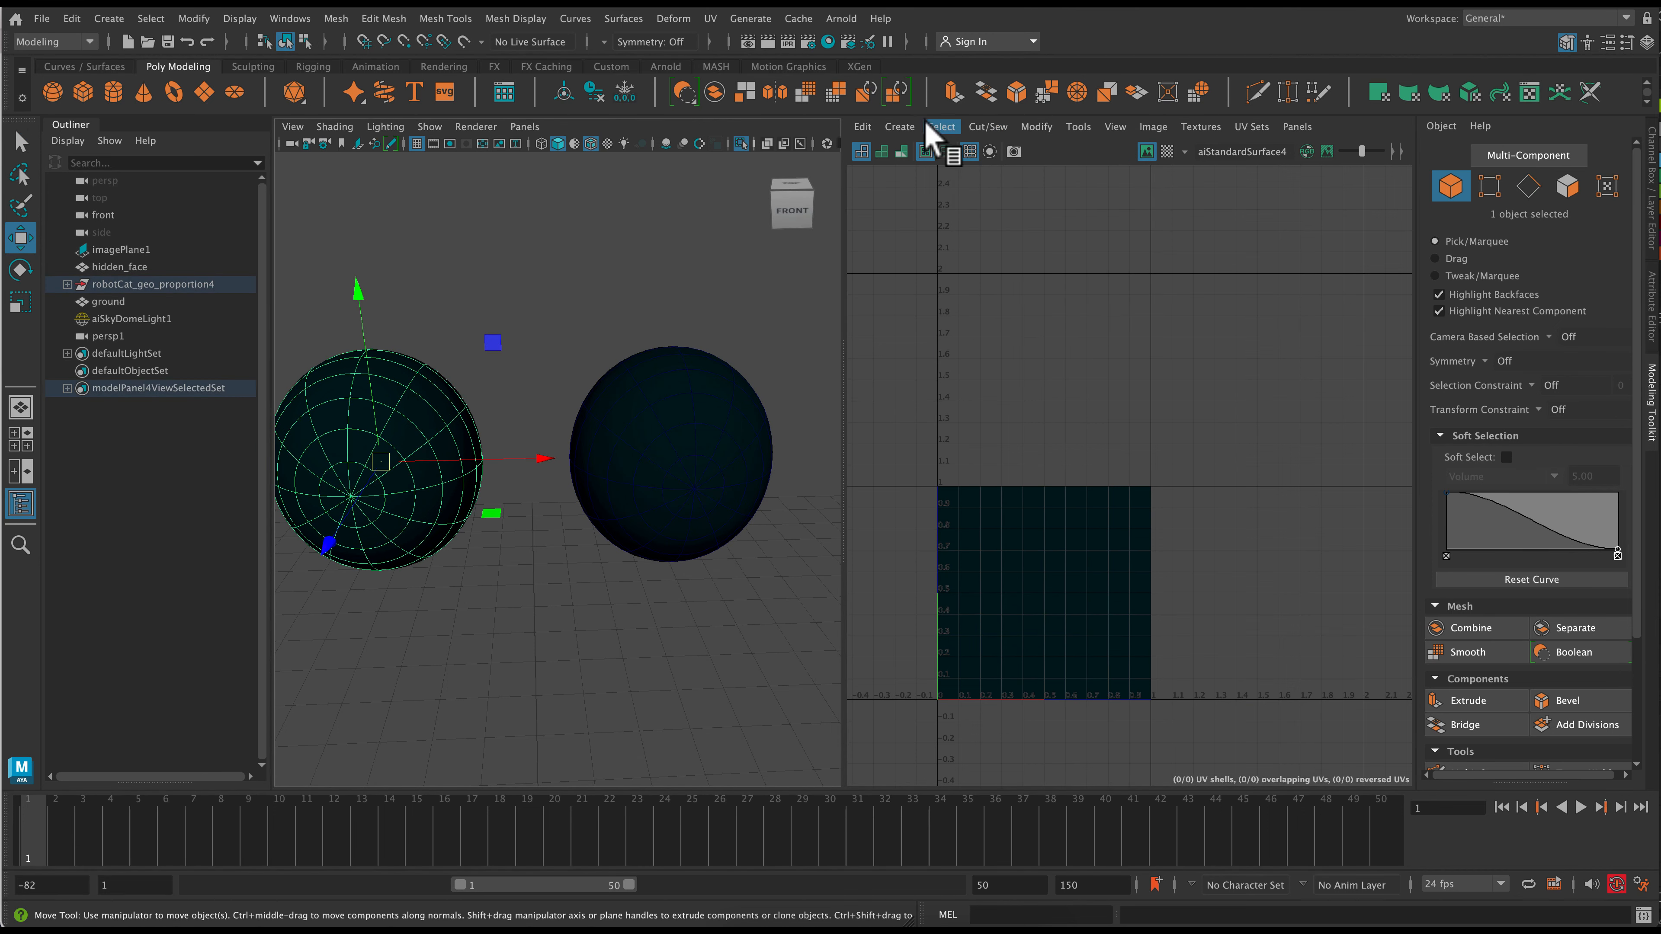
click(916, 126)
click(934, 192)
right_drag(507, 413, 605, 387)
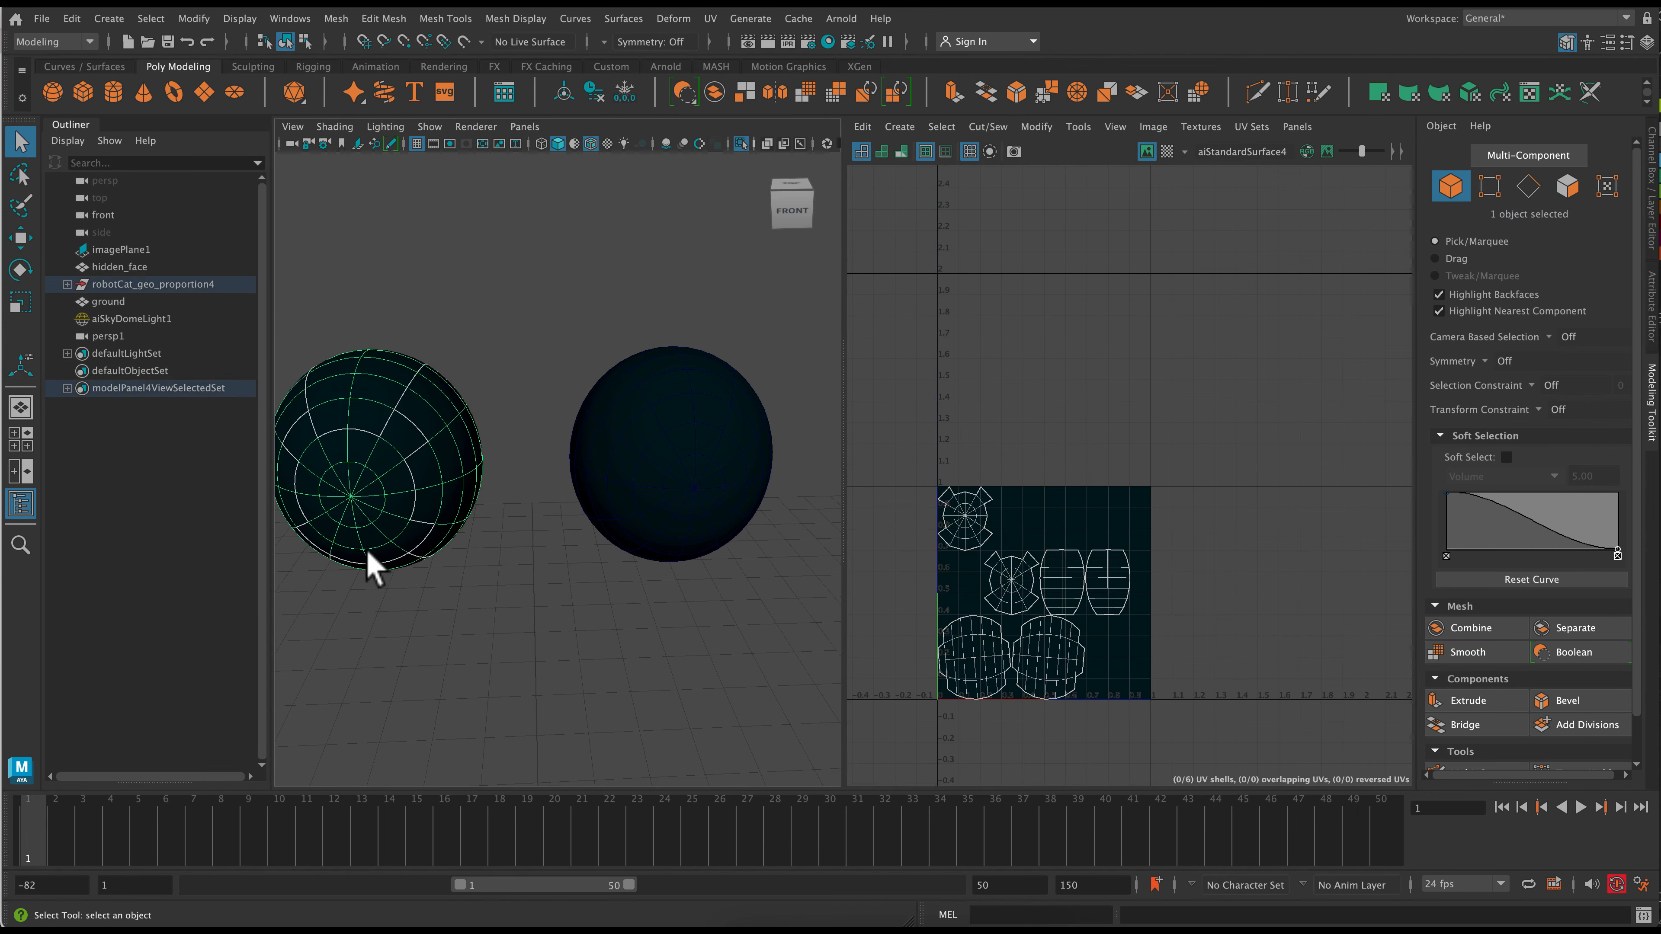
key(super+z)
key(super+z)
- Apply Automatic UV mapping to the eye opposite the mechanical arm and sew all its edges into one shell
alt+drag(512, 451, 572, 459)
click(903, 127)
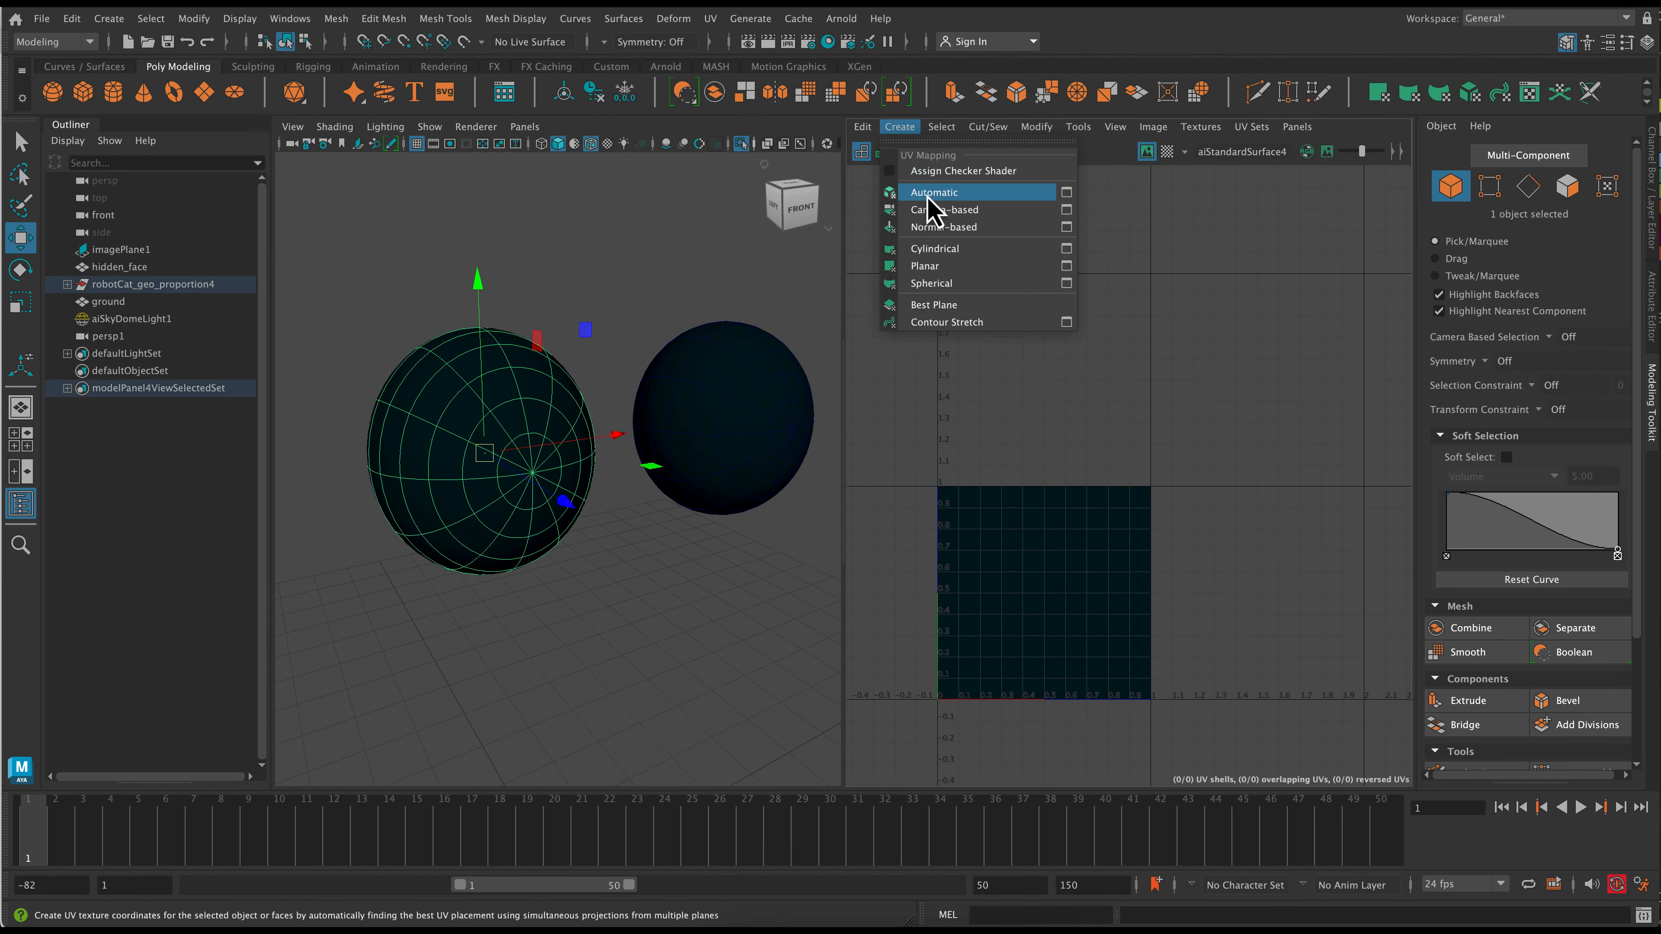
click(932, 192)
right_drag(468, 416, 468, 366)
drag(323, 331, 612, 588)
click(1038, 128)
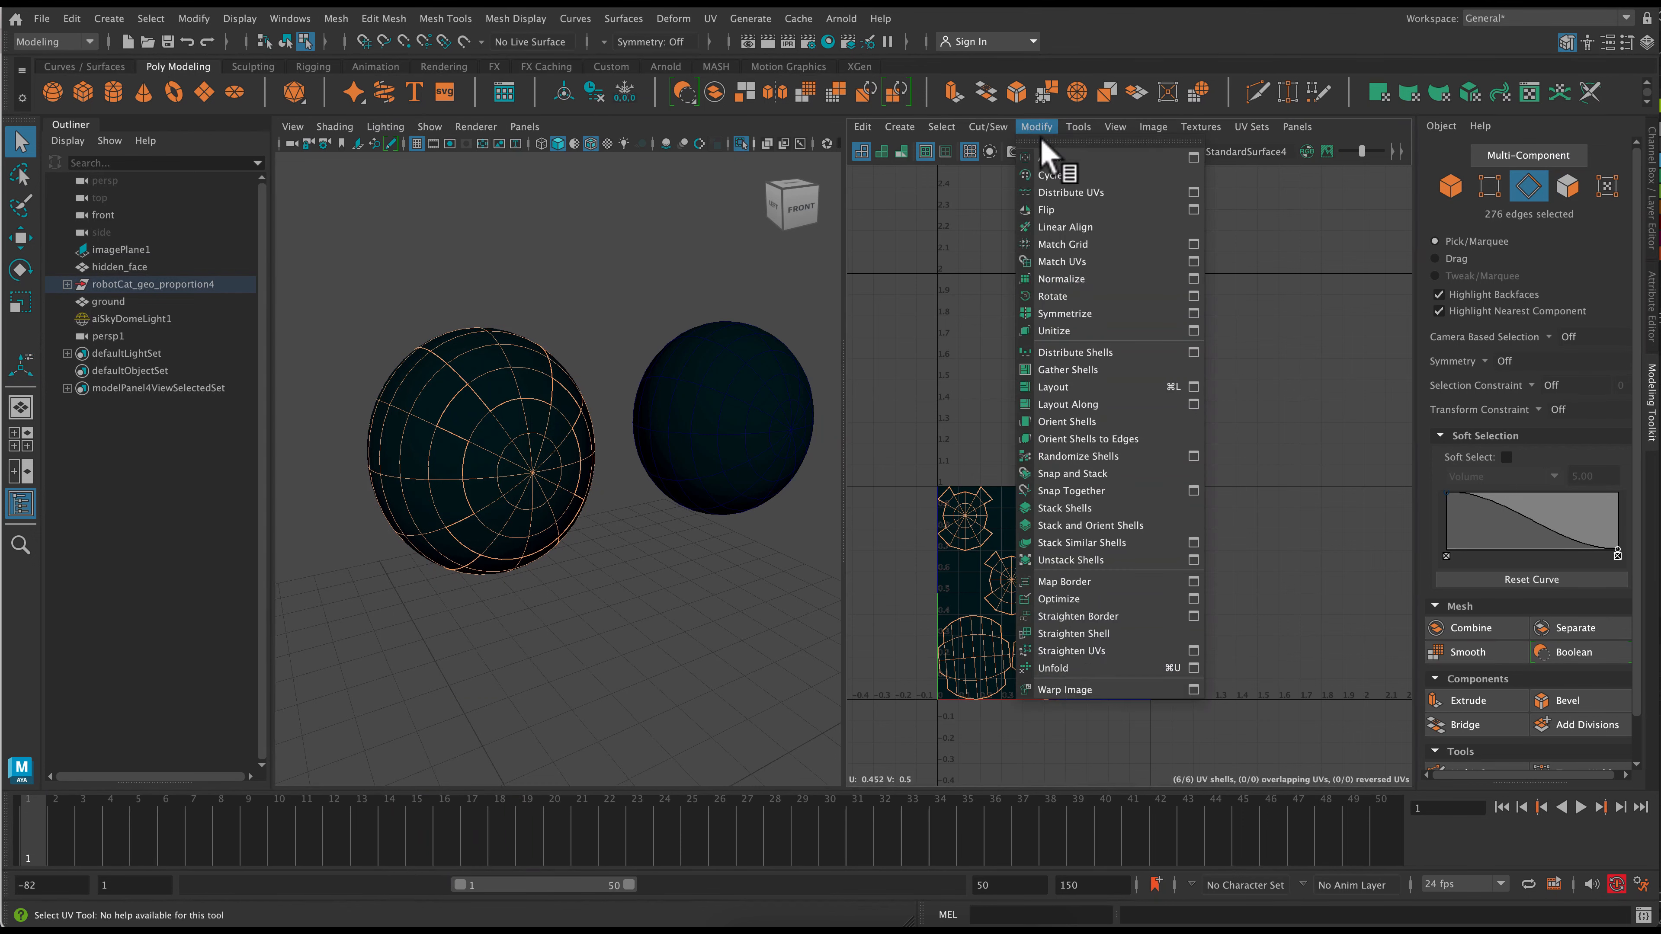
mouse_move(978, 131)
click(997, 236)
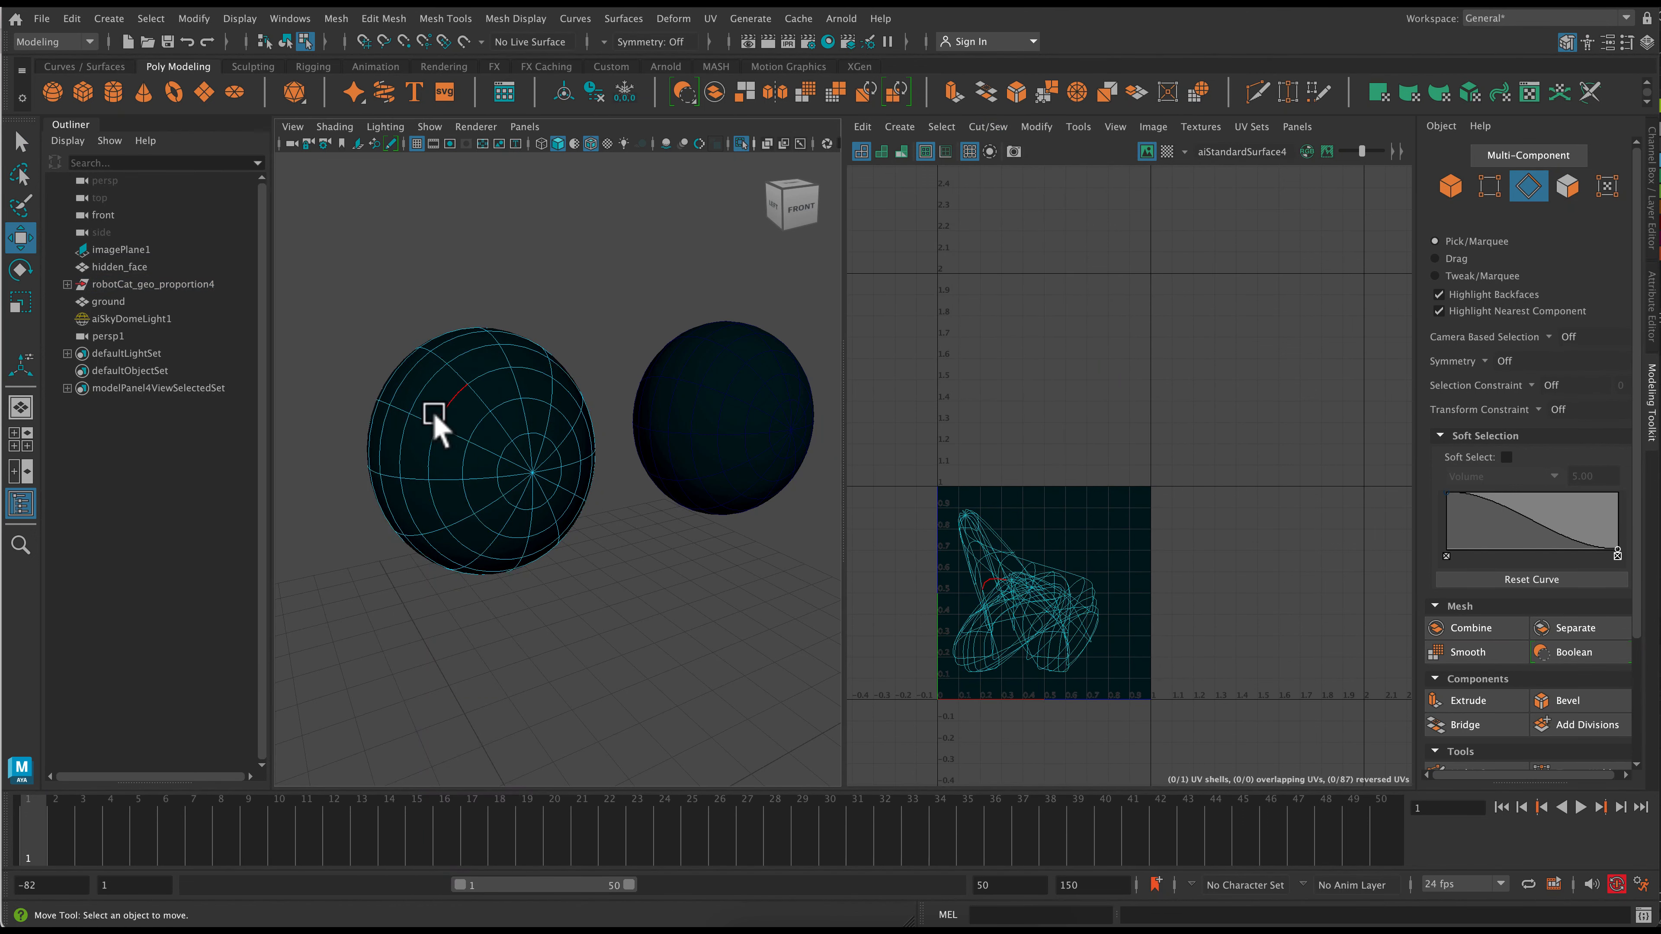
- Cut the sewn eye's UVs along the edge loop around its middle
double_click(424, 385)
key(w)
click(988, 126)
click(1011, 221)
- Unfold the UVs of each eye, and lay out both eyes' shells together in the 0–1 UV tile
right_drag(705, 423, 759, 383)
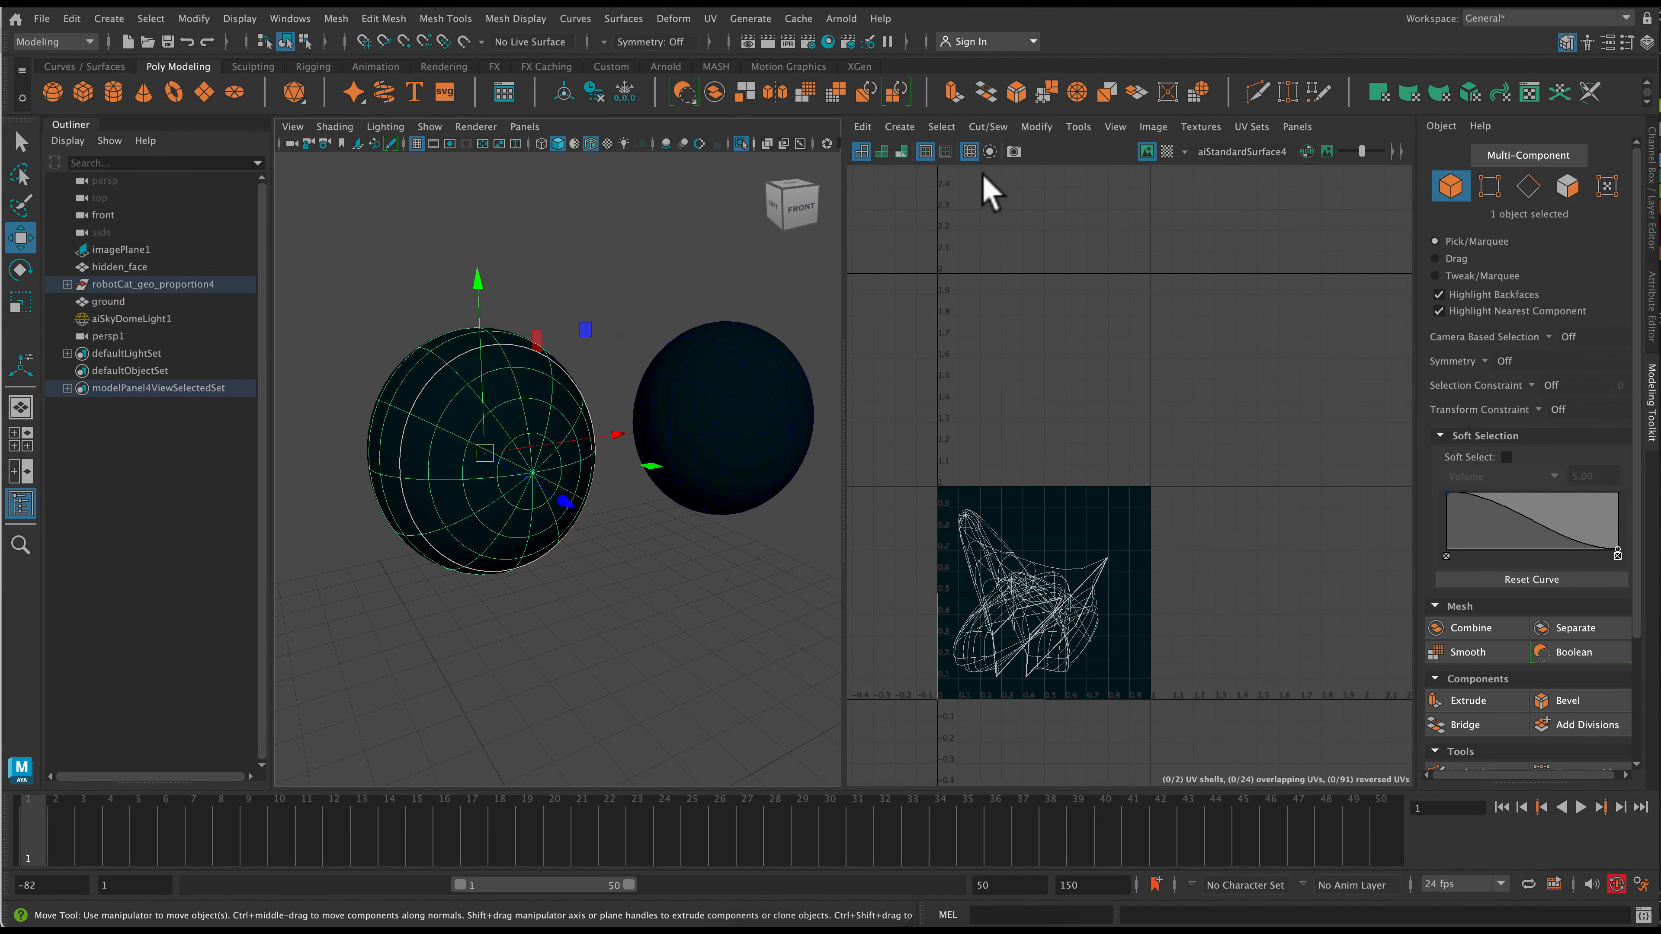
click(1039, 126)
click(1065, 671)
click(741, 401)
click(1037, 128)
click(1072, 667)
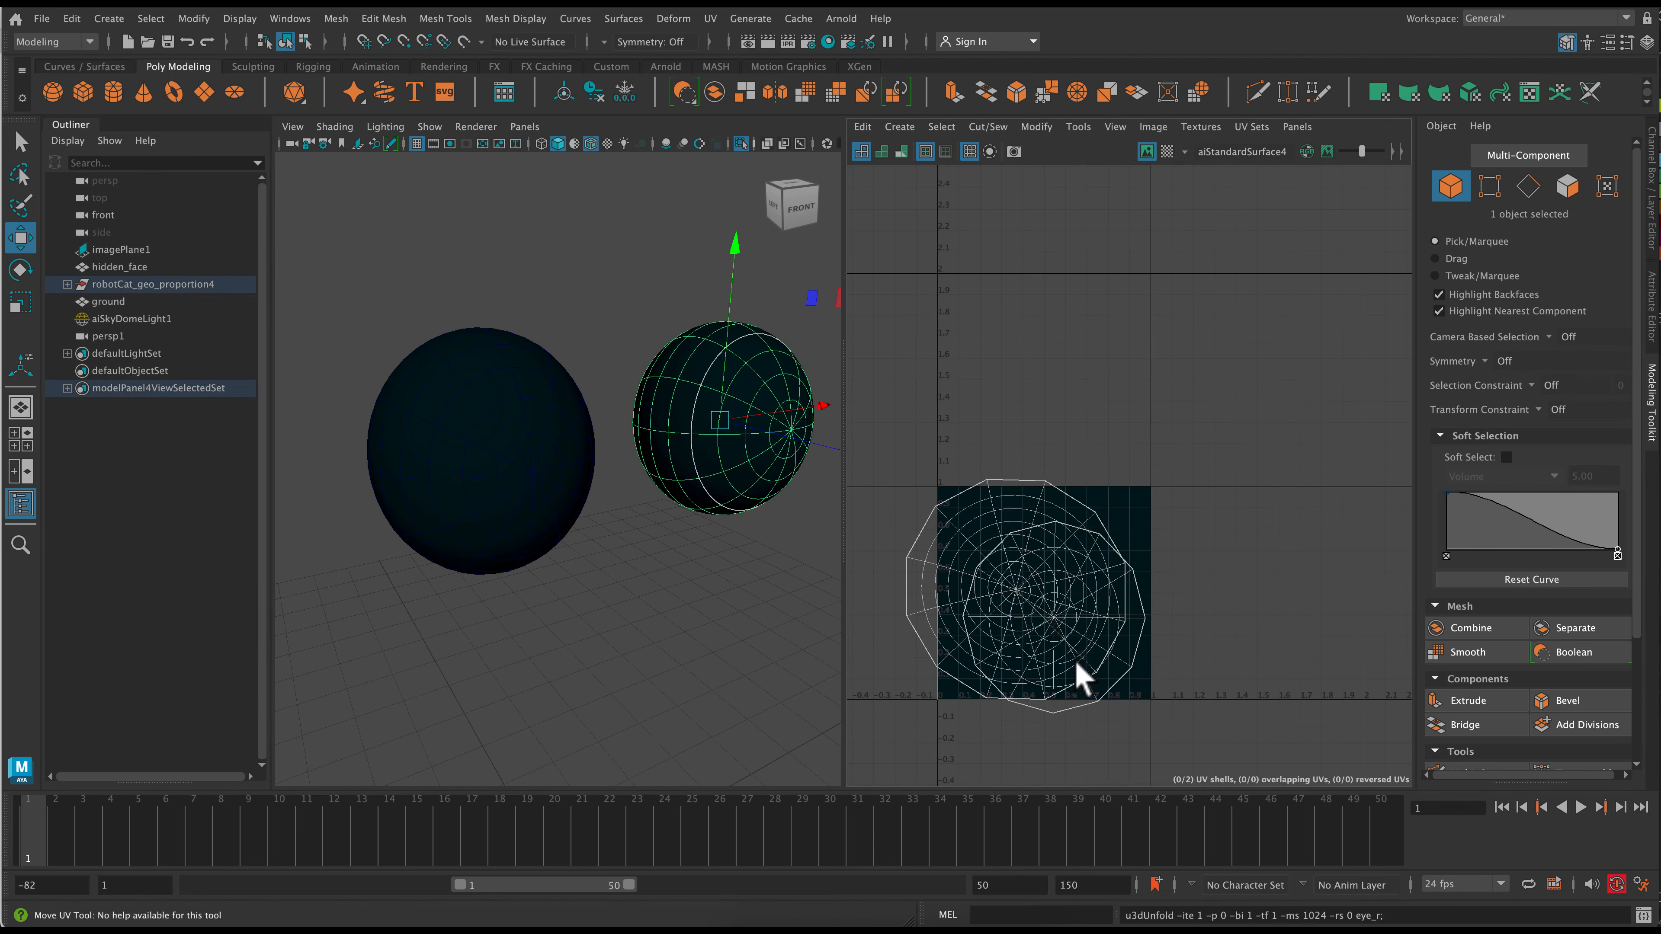
shift+click(490, 451)
click(1038, 127)
click(1073, 390)
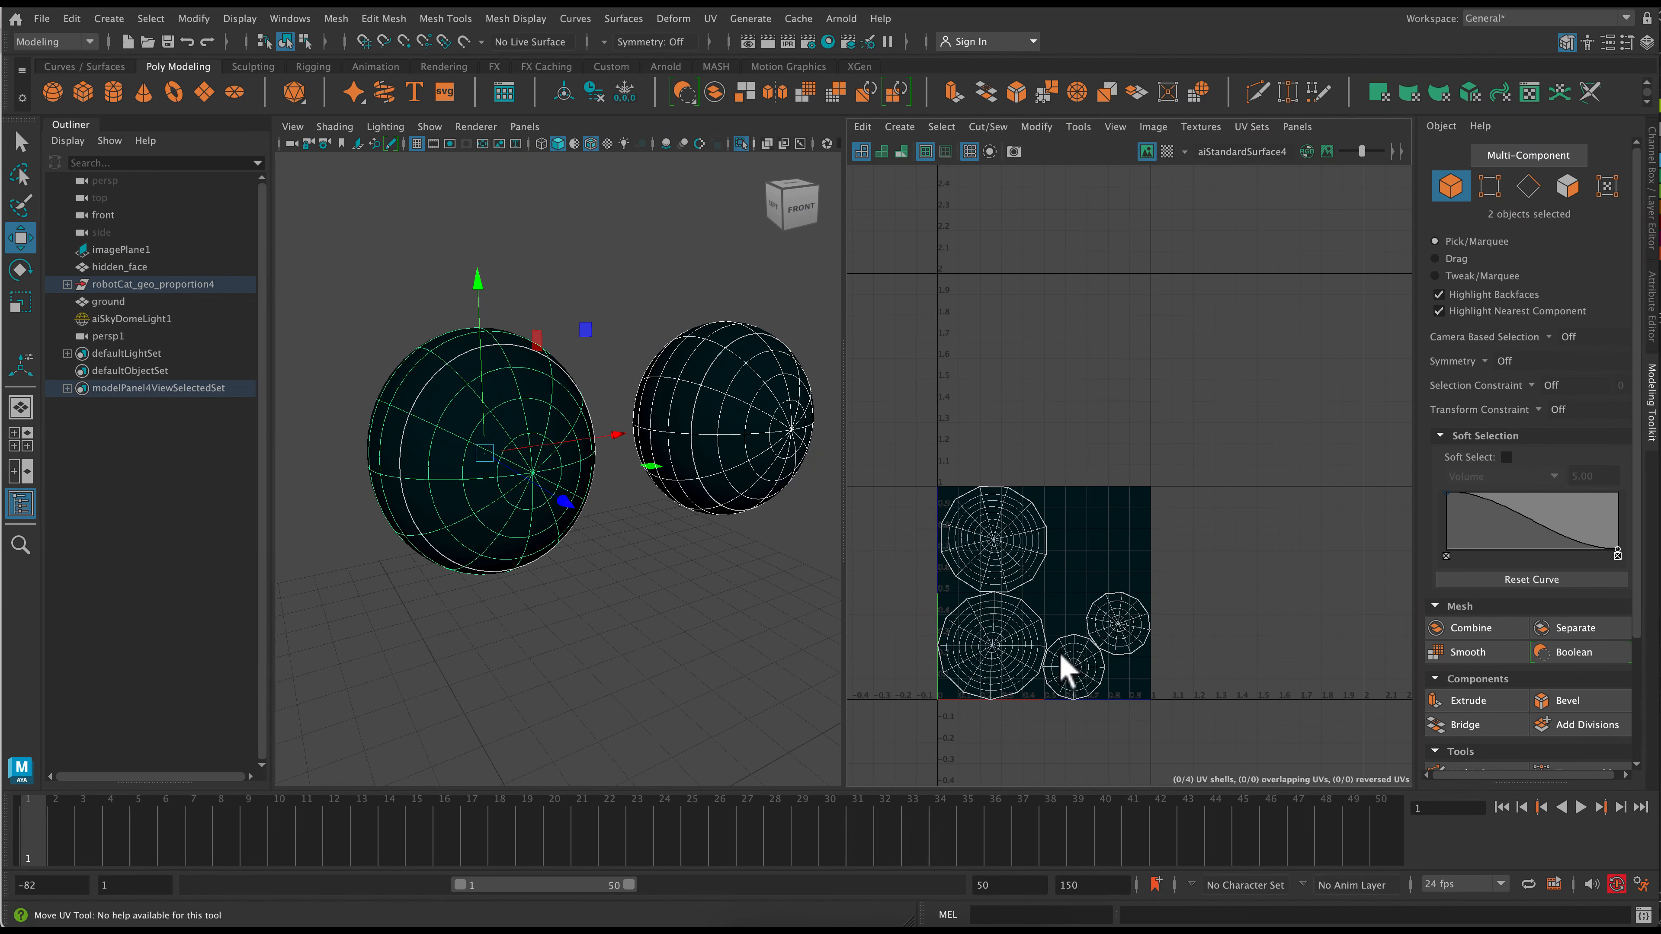
- Move all the eye shells above the 0–1 UV tile and scale them down together slightly
key(w)
right_drag(971, 539, 905, 513)
drag(902, 468, 1161, 711)
drag(1041, 530, 1033, 317)
key(r)
drag(1044, 380, 1156, 462)
- Scale the two back eye shells down to about the size of the front eye shells
click(1072, 439)
shift+click(1120, 414)
click(1024, 422)
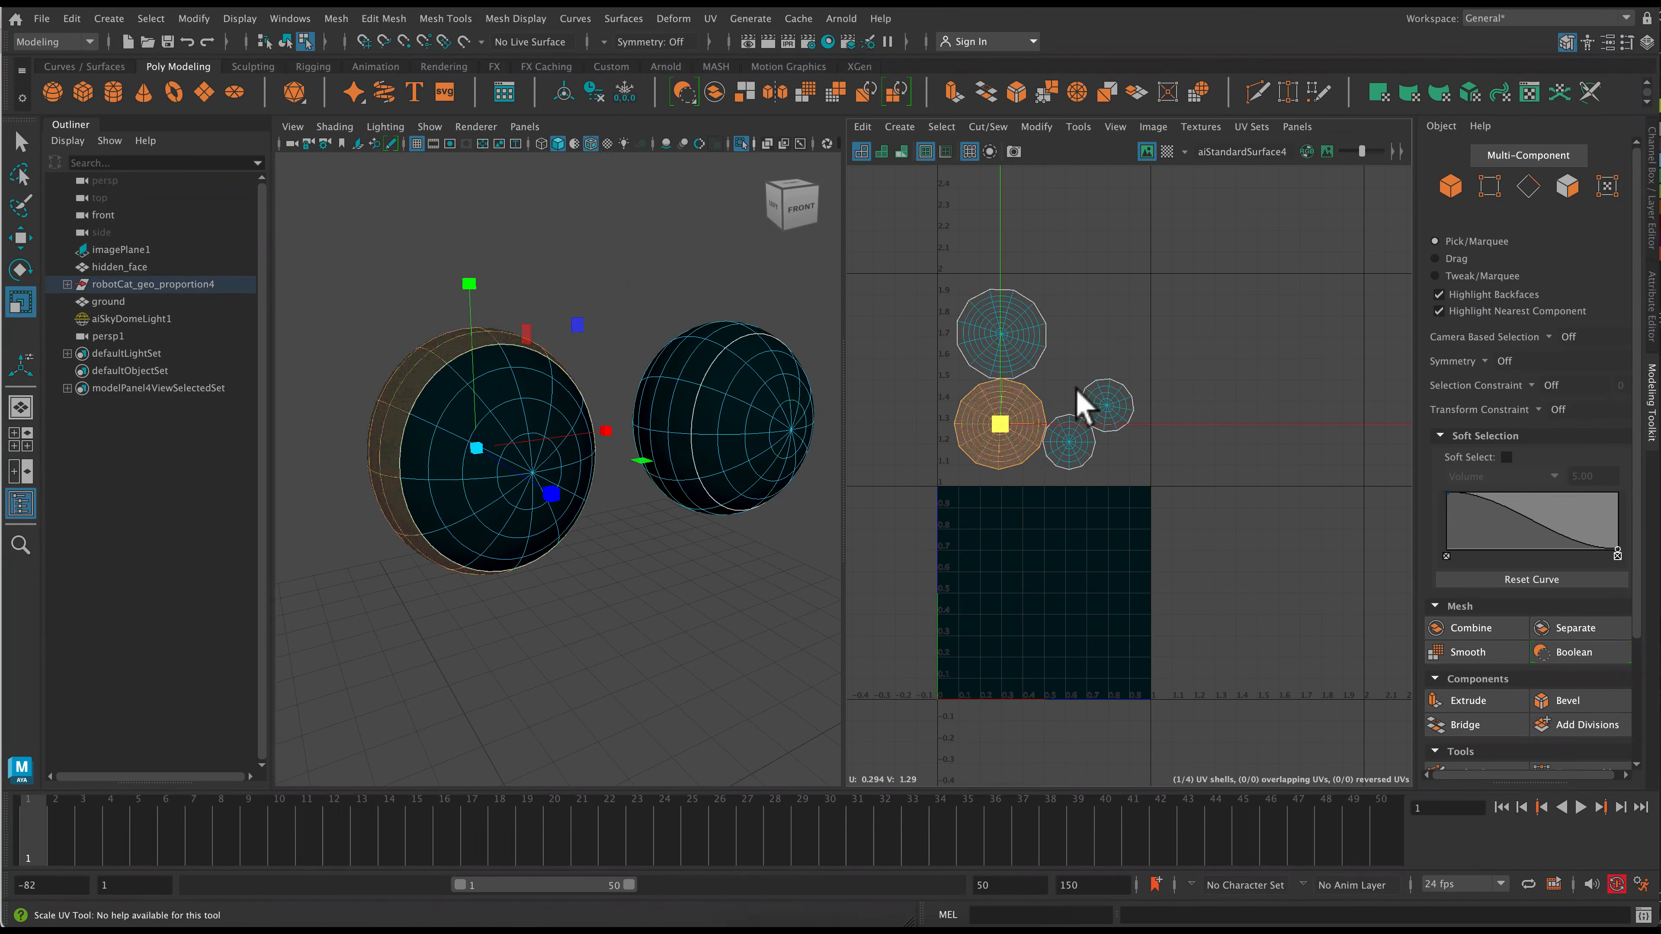
click(1000, 333)
shift+click(1007, 425)
drag(1001, 382, 678, 253)
key(q)
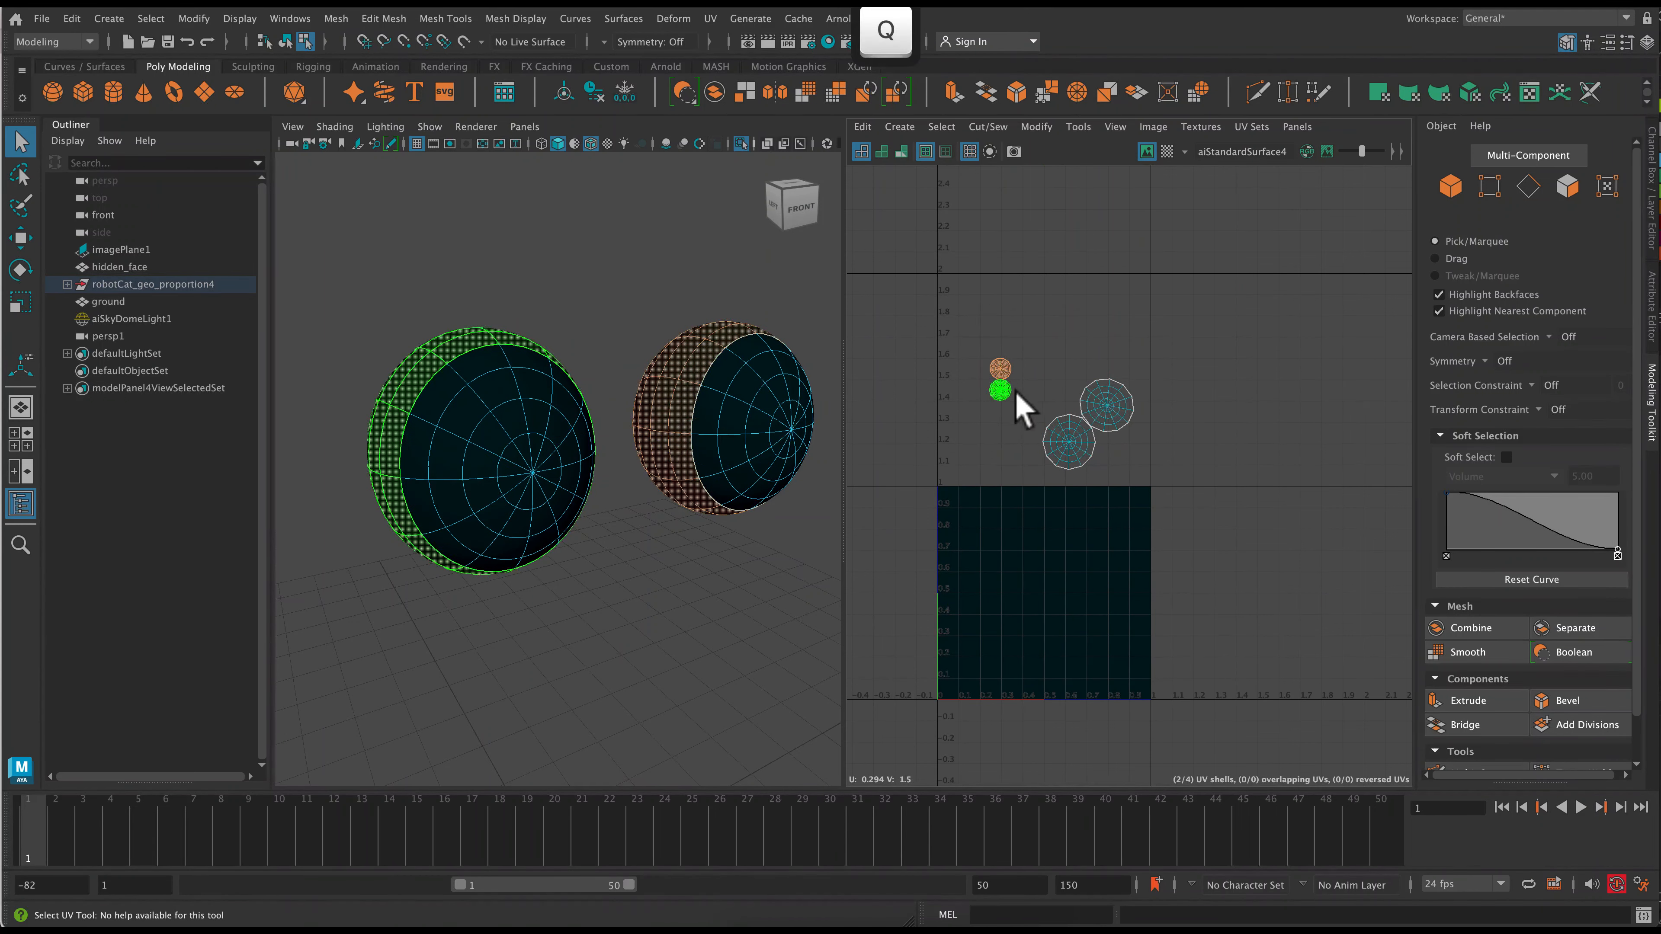
key(super+z)
key(r)
drag(1001, 380, 826, 373)
- Scale up the two front eye shells so they are slightly larger than the back ones
click(1105, 412)
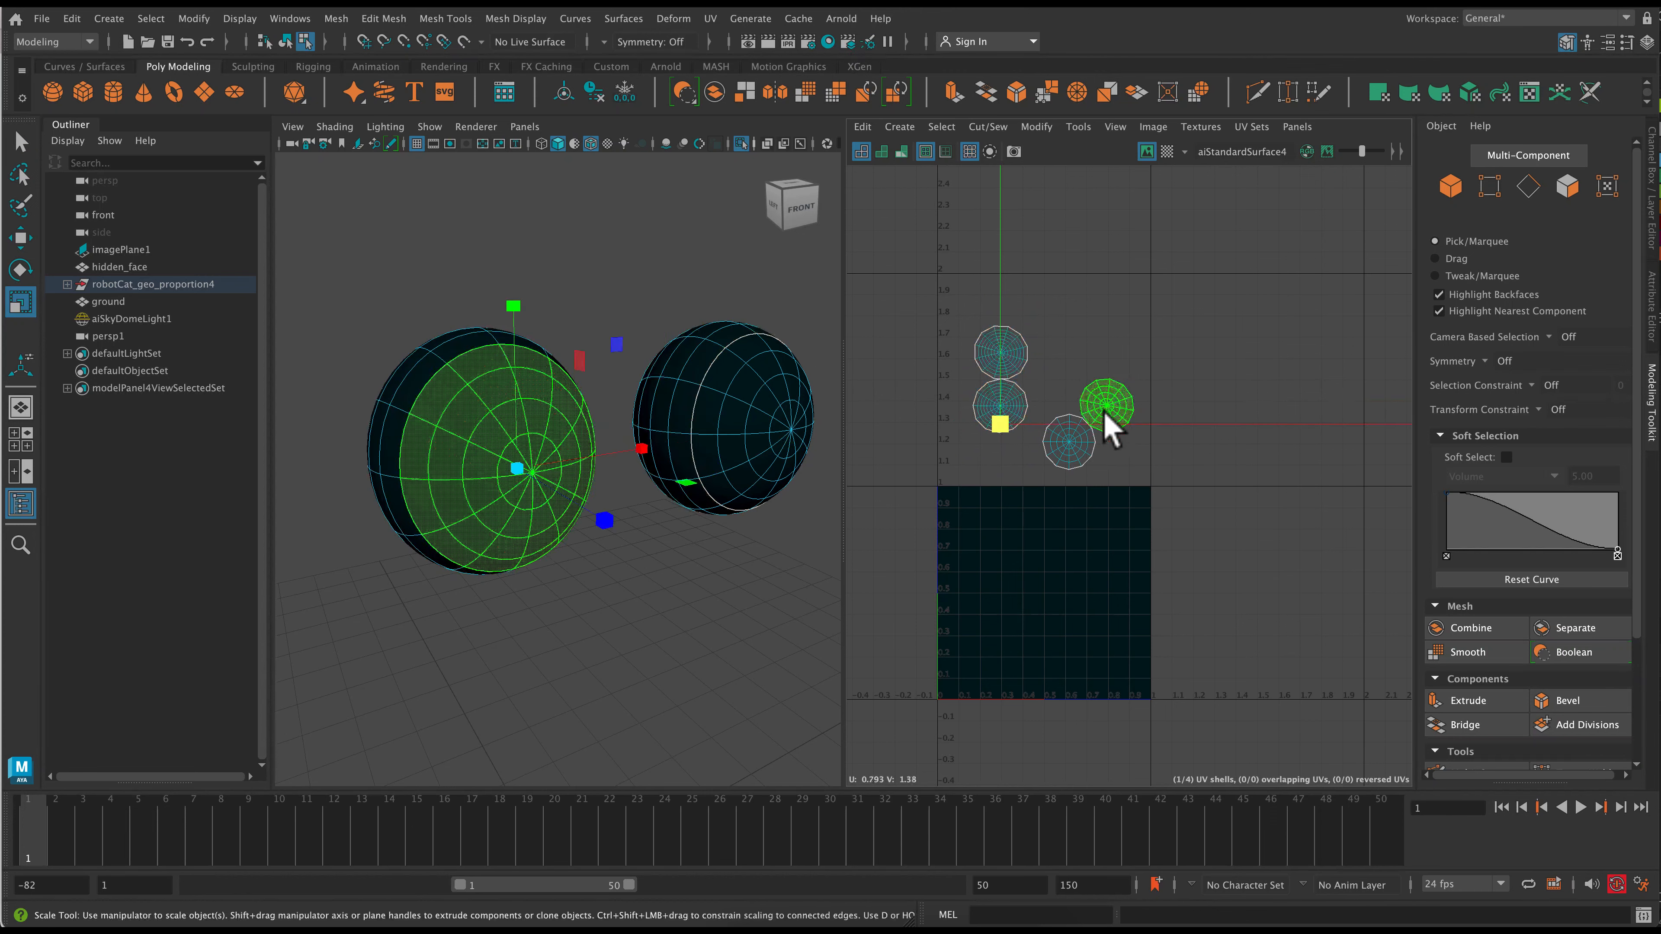
shift+click(1073, 440)
mouse_move(1088, 423)
mouse_down()
mouse_move(1138, 420)
mouse_move(1106, 433)
mouse_up()
click(1033, 395)
- Reposition the front and back eye shells above the 0–1 UV tile
click(1113, 398)
key(w)
click(1063, 447)
key(w)
click(1000, 405)
key(w)
drag(1000, 405, 1061, 382)
click(1005, 356)
key(w)
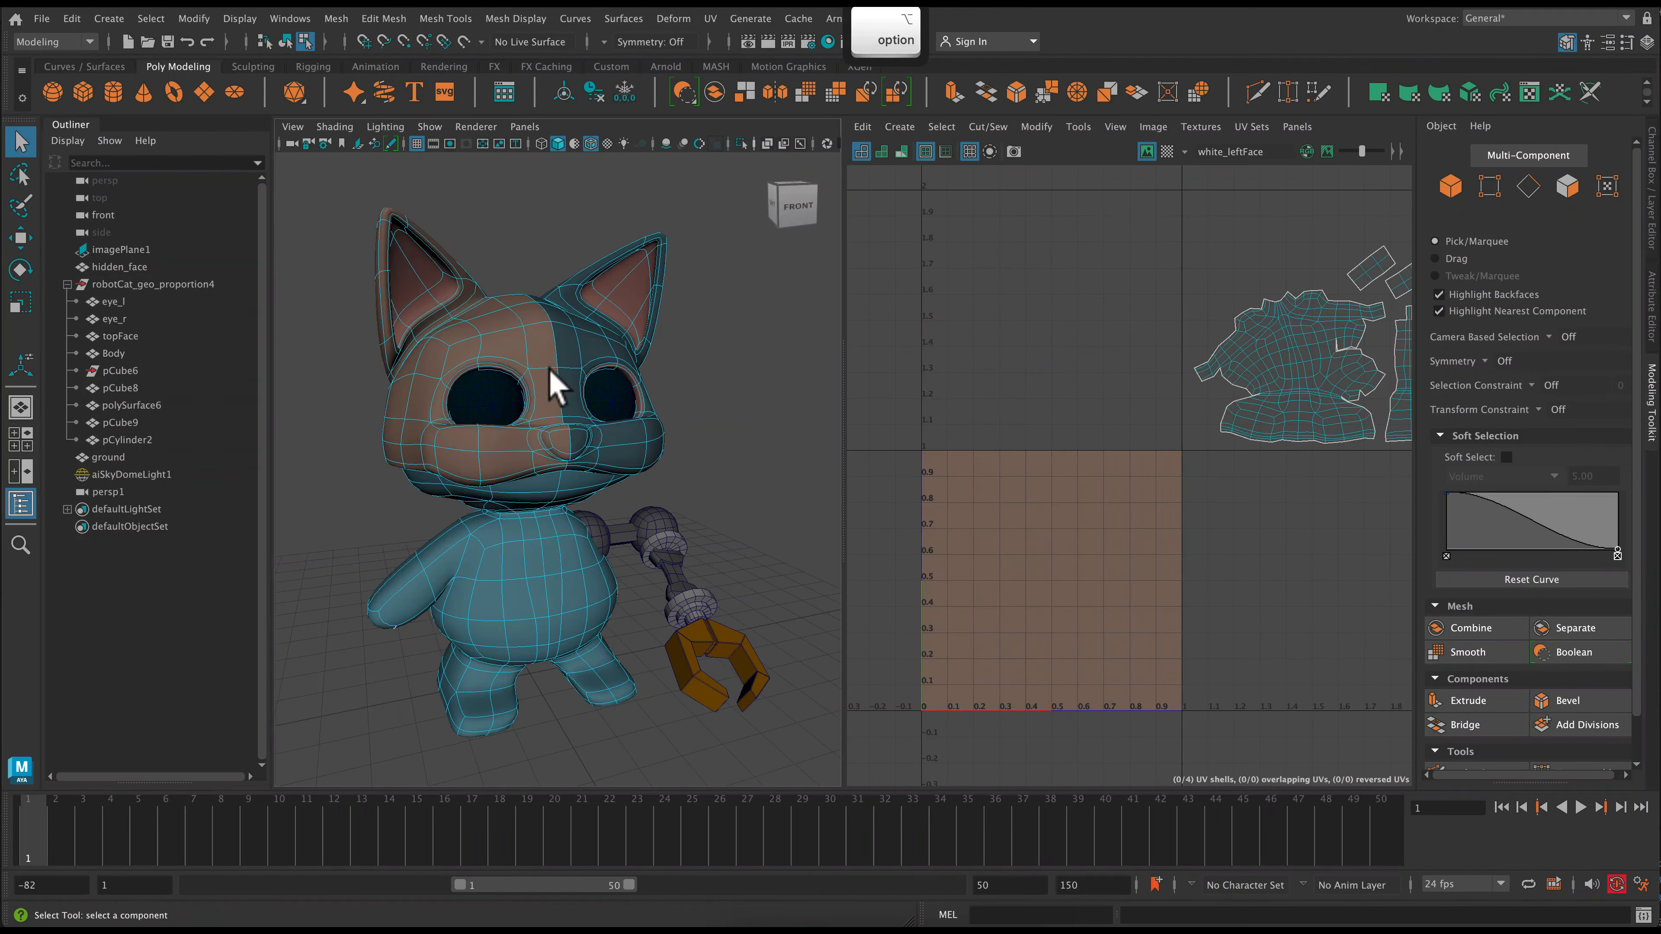
- Select the topFace mesh and apply Camera-based UV mapping to it from the front
click(553, 386)
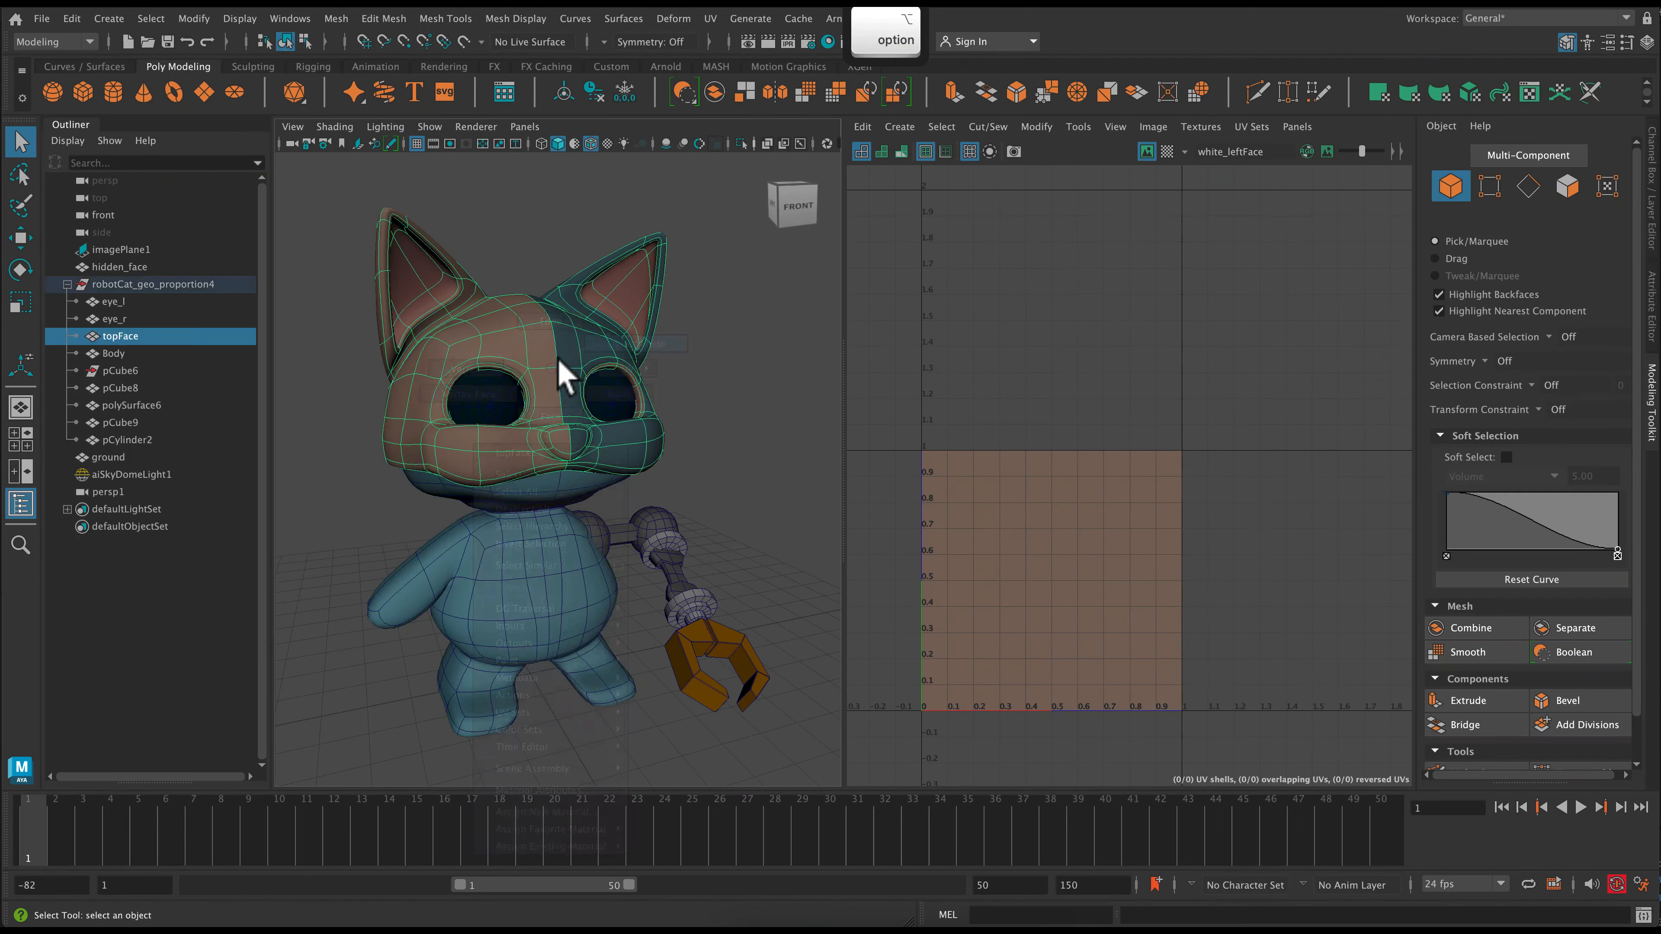
click(922, 151)
click(968, 212)
- Cut the face's UVs along its vertical centre edge line
right_drag(609, 405, 574, 378)
alt+drag(507, 259, 540, 404)
alt+right_drag(540, 404, 732, 523)
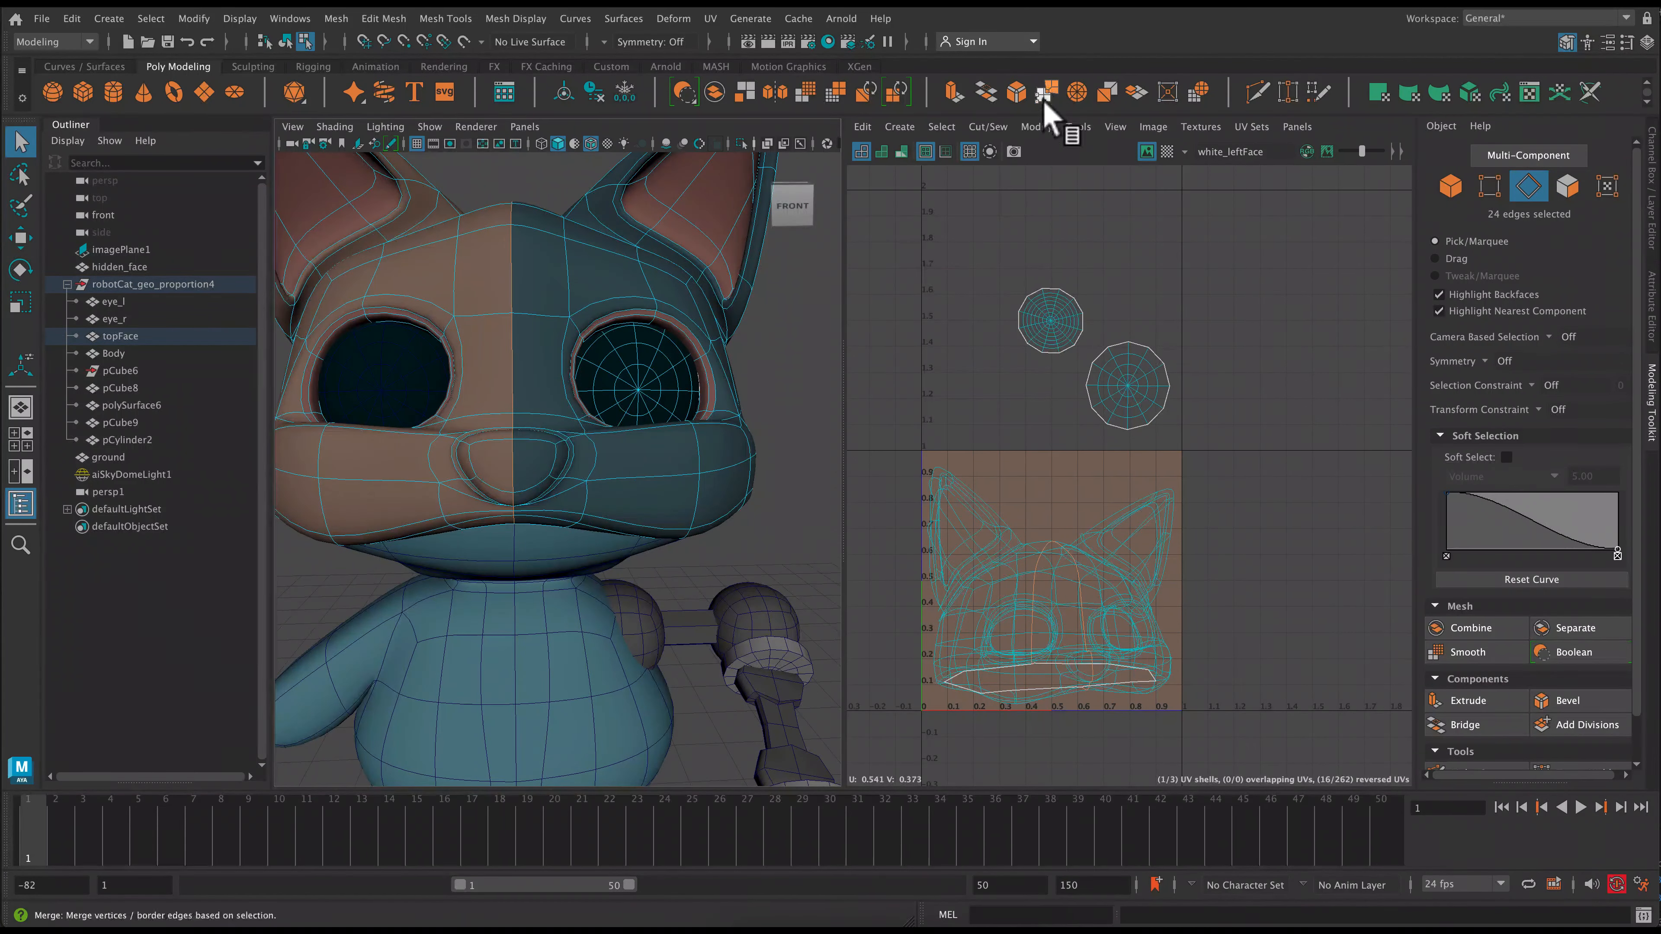
click(1037, 127)
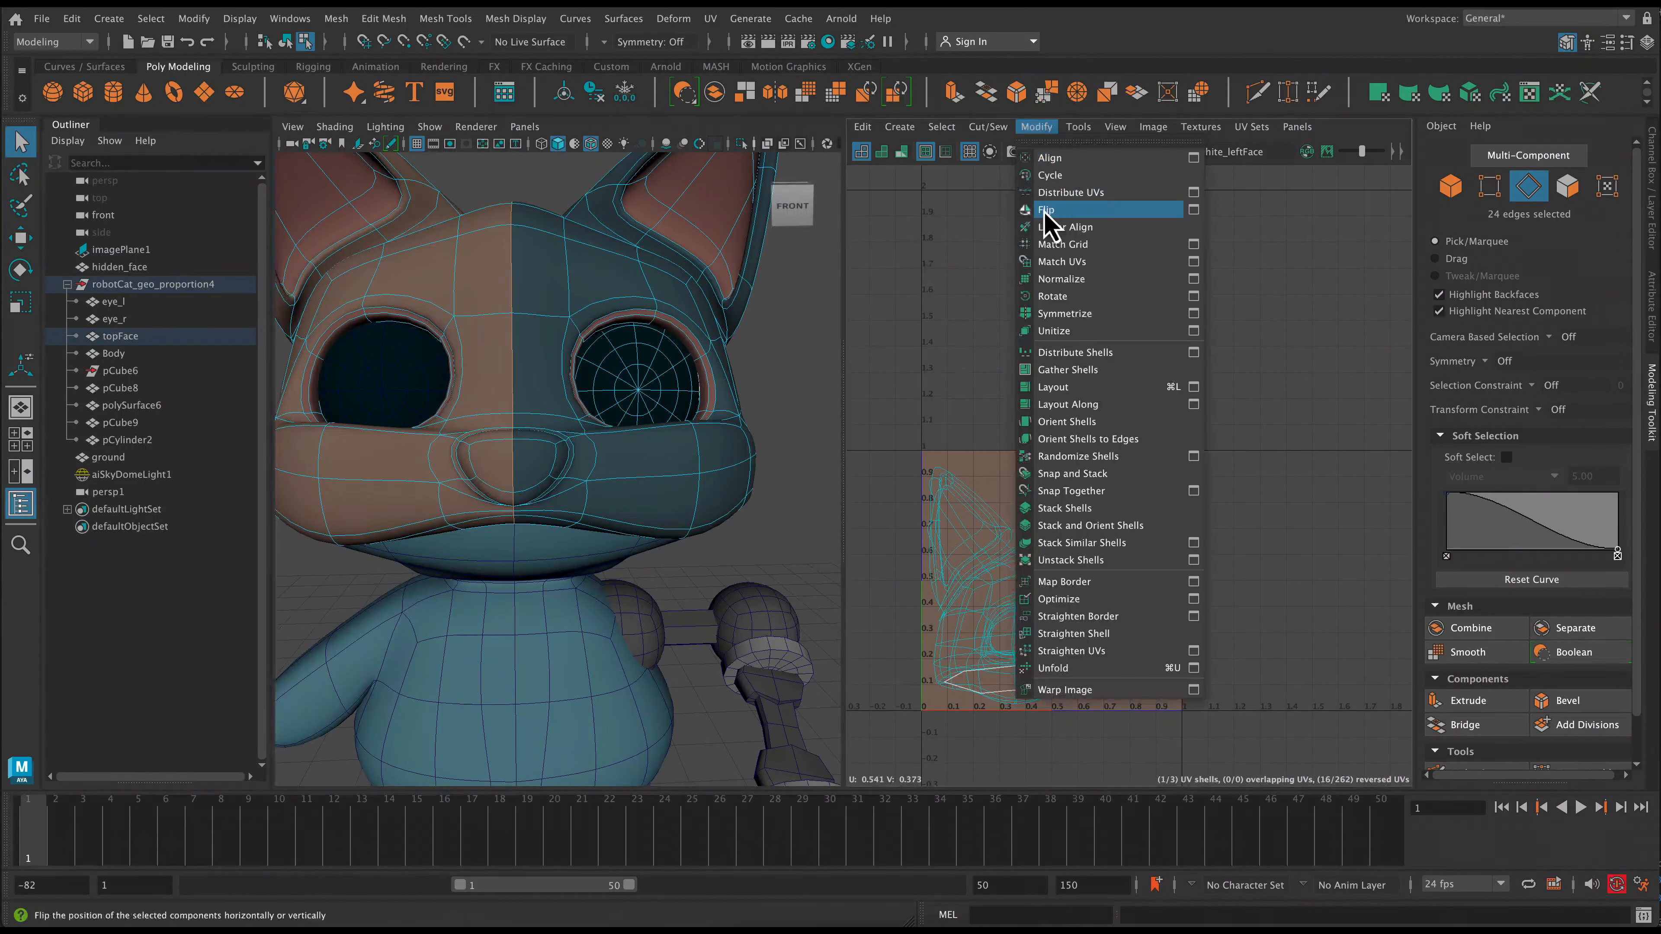
- Cut the face's UVs along the edge loops around both eye sockets
click(648, 313)
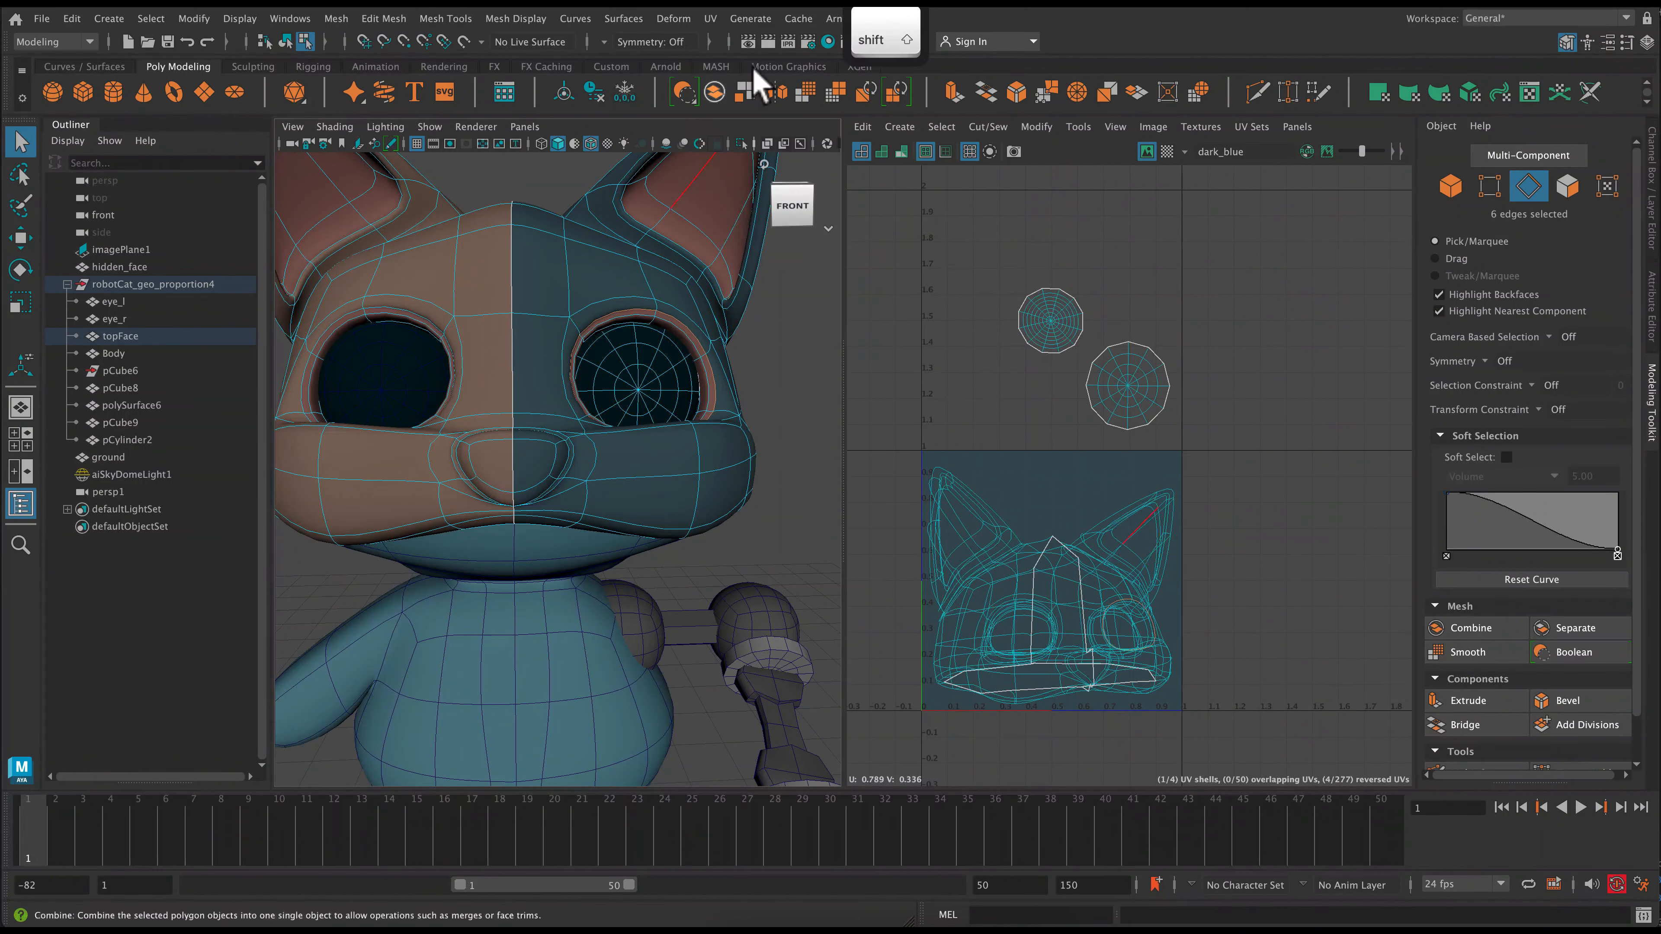
click(1024, 127)
mouse_move(989, 128)
click(991, 216)
click(412, 313)
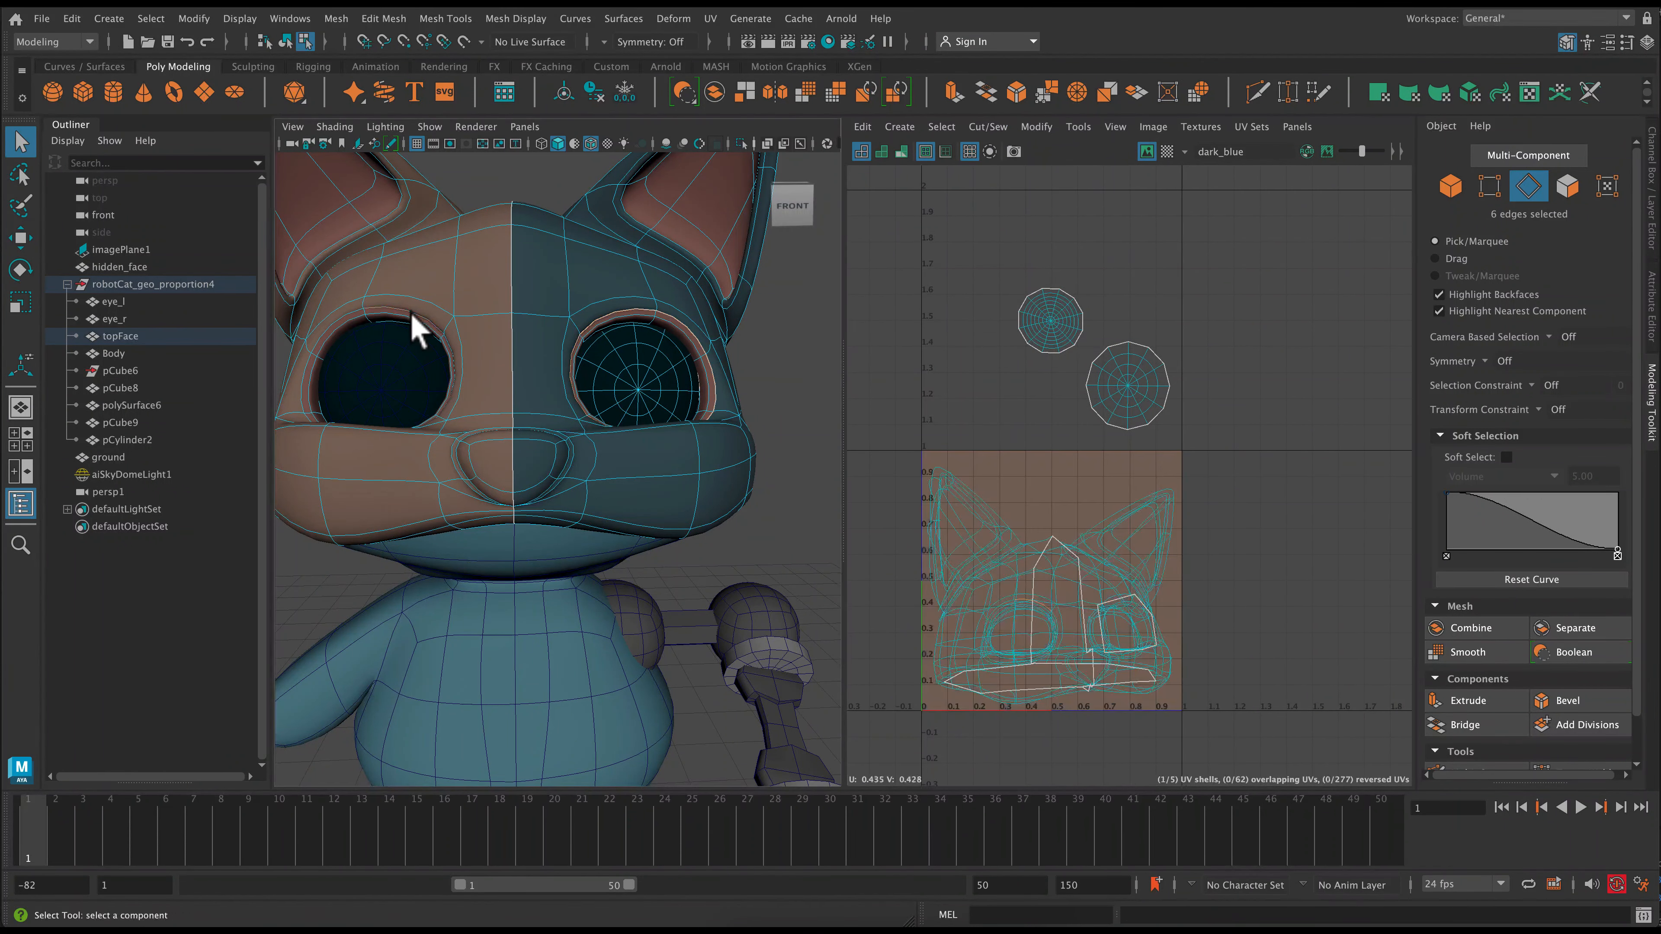
click(1036, 126)
click(992, 218)
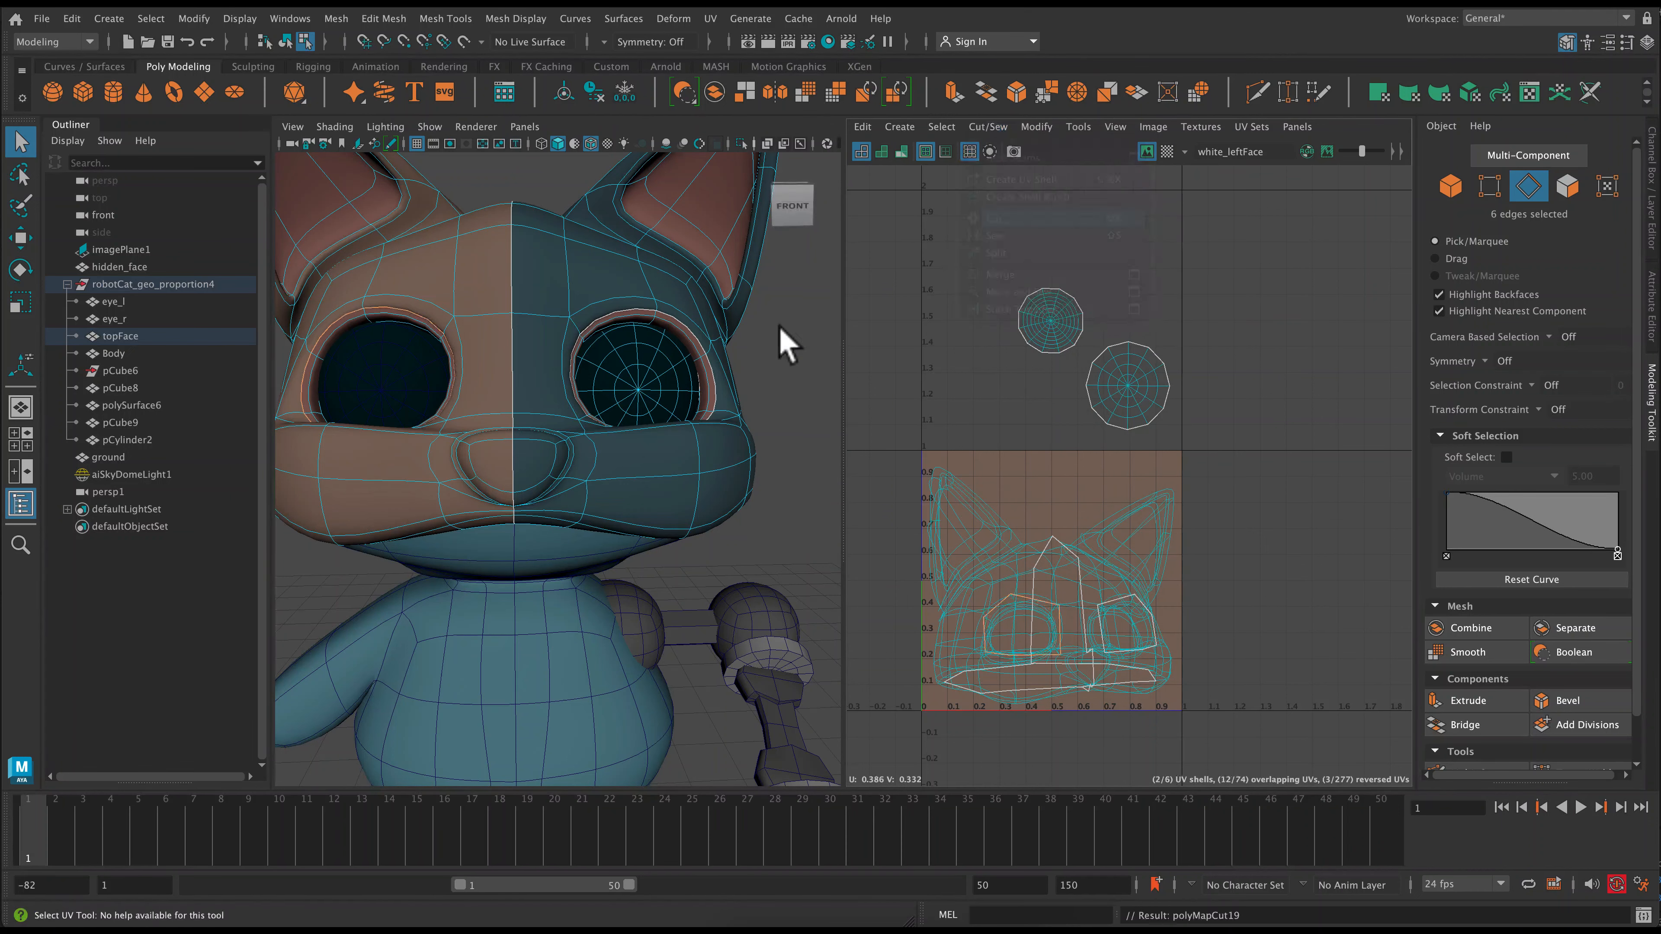
- Cut the face's UVs along the edge loops around the bases of both ears
alt+drag(625, 450, 399, 265)
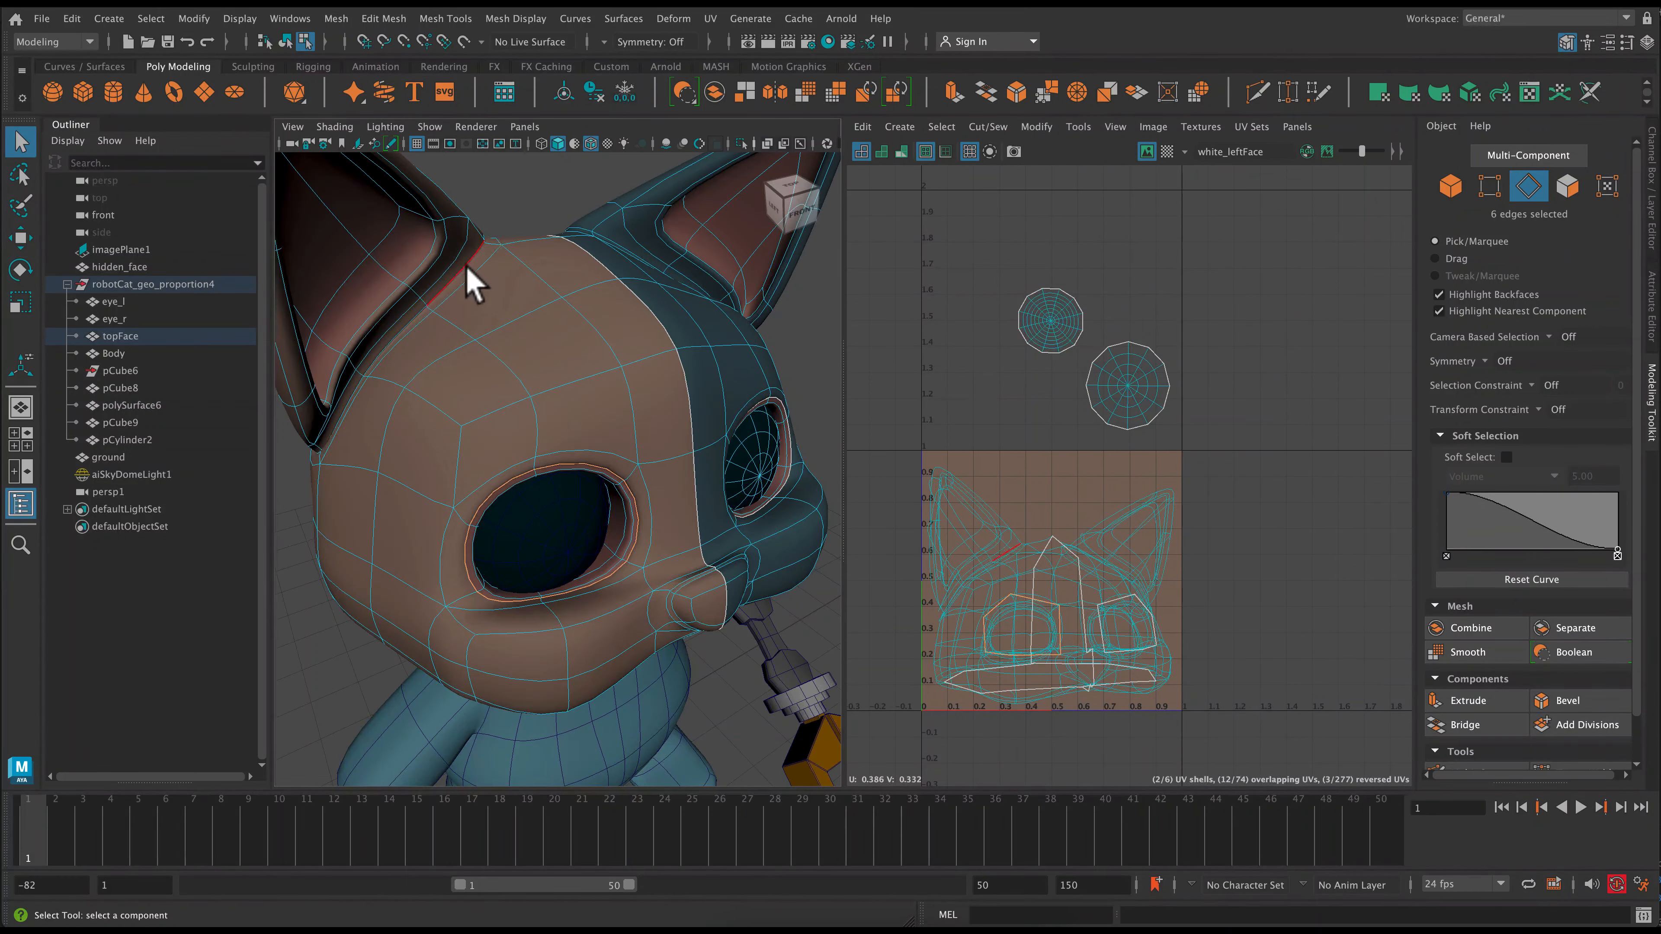
alt+drag(506, 457, 642, 452)
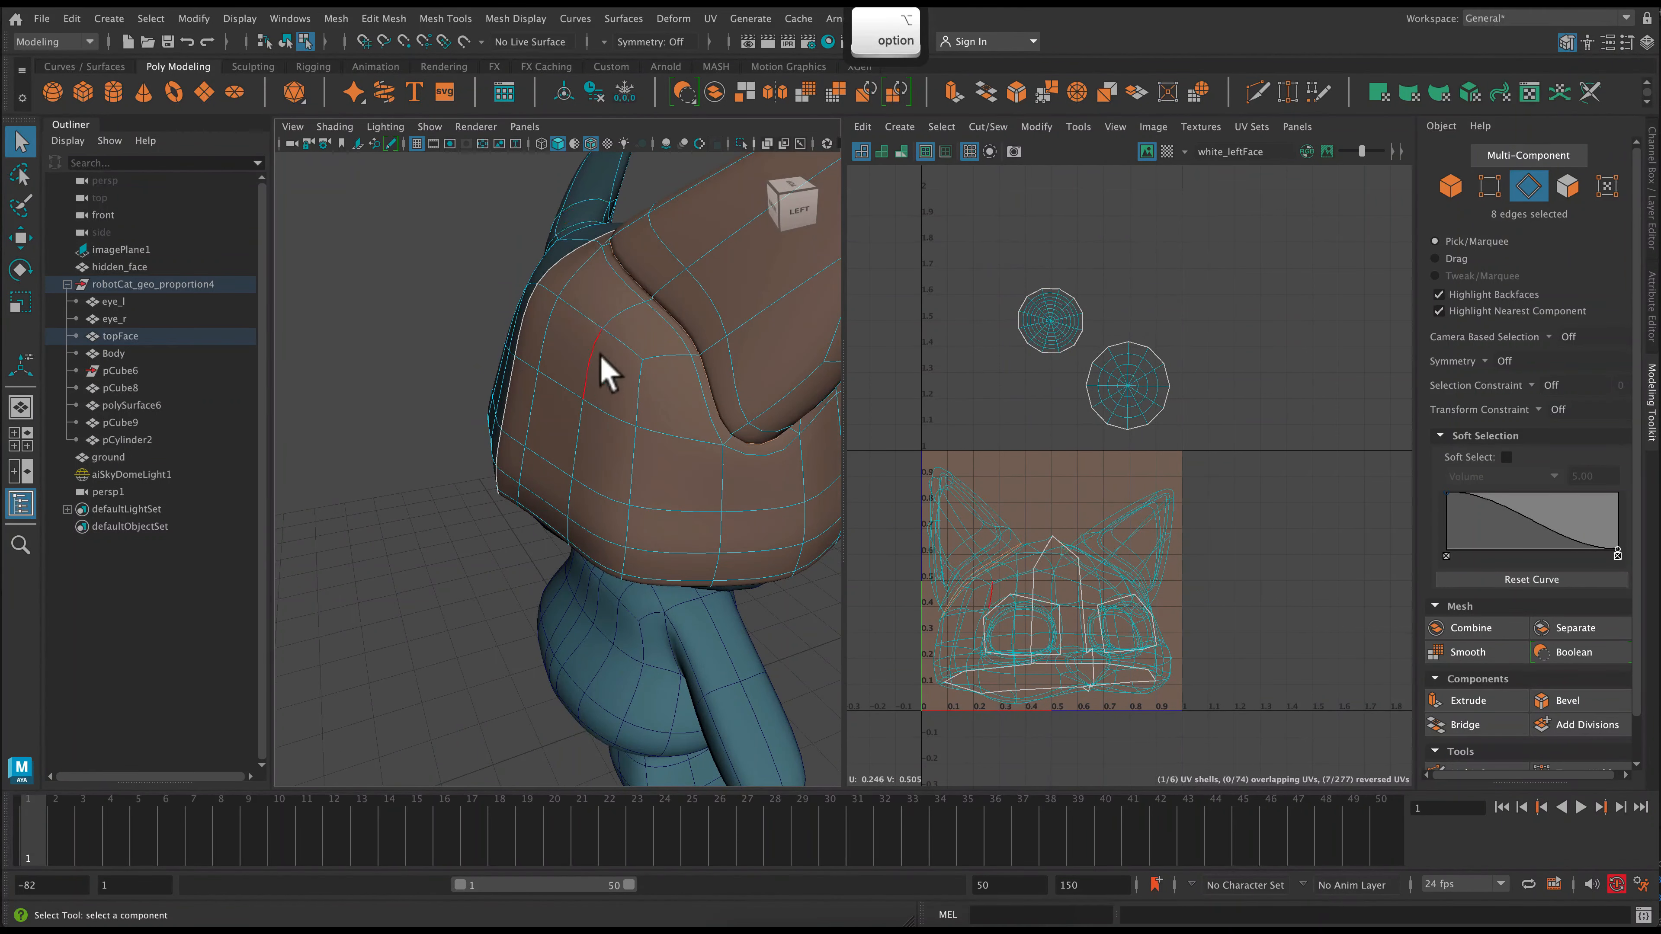
alt+drag(601, 356, 523, 263)
click(990, 128)
click(998, 217)
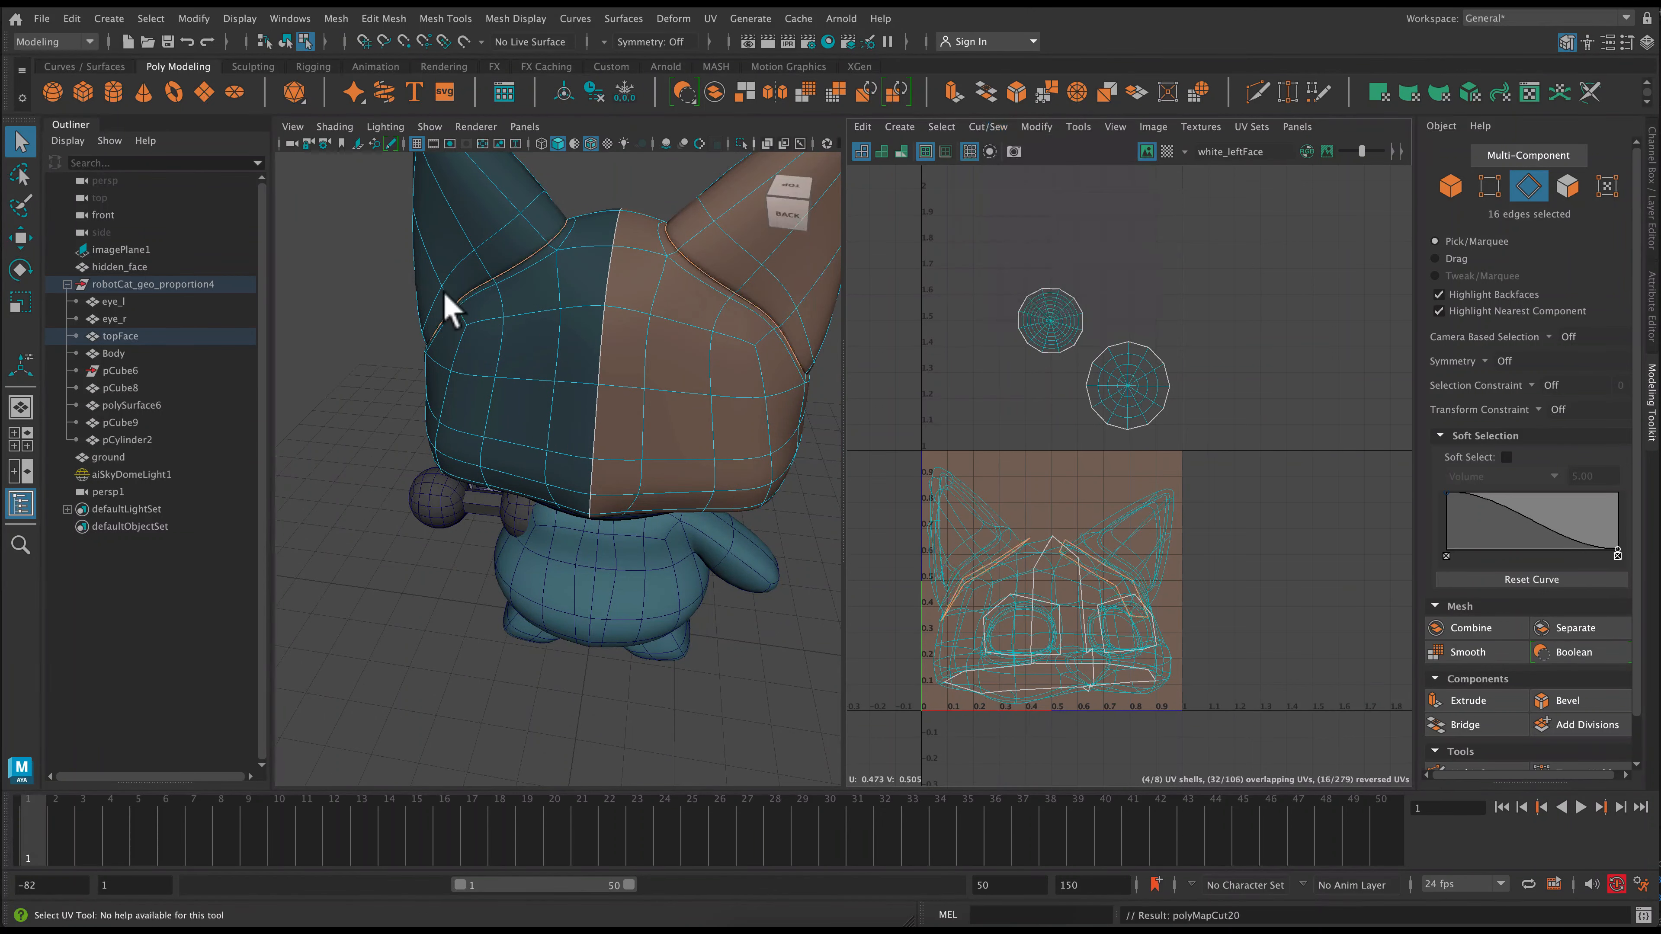
- Cut the UVs along the edge loops bordering the inner areas of both ears
alt+drag(773, 340, 660, 345)
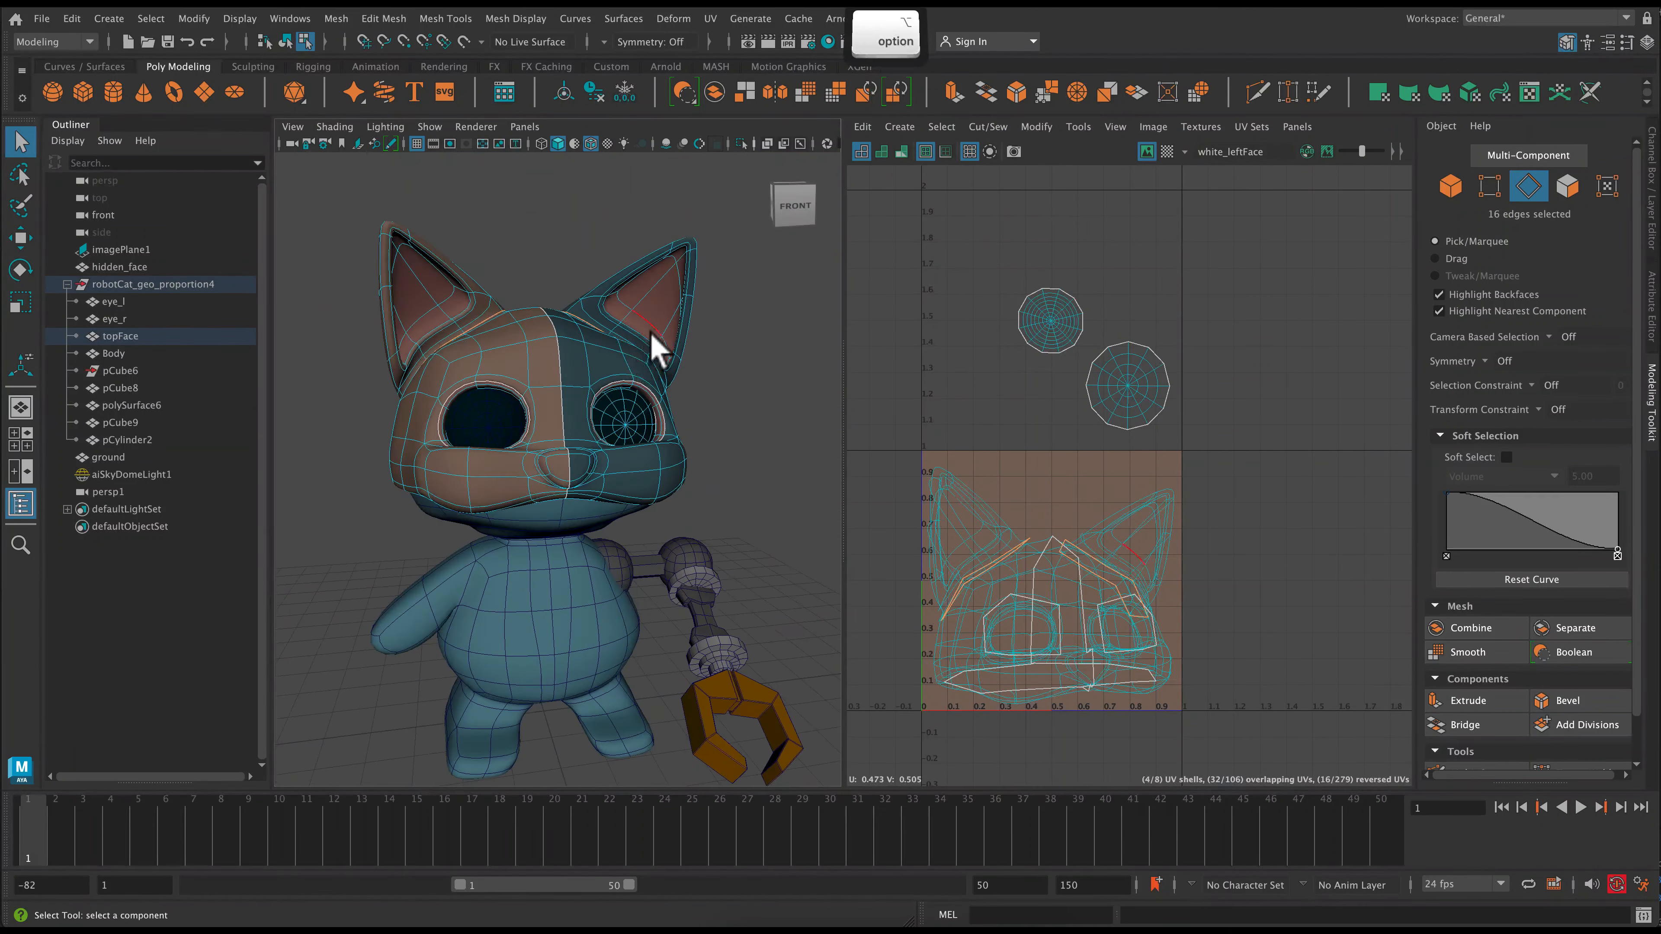
alt+right_drag(660, 345, 644, 466)
alt+drag(660, 379, 704, 394)
double_click(568, 387)
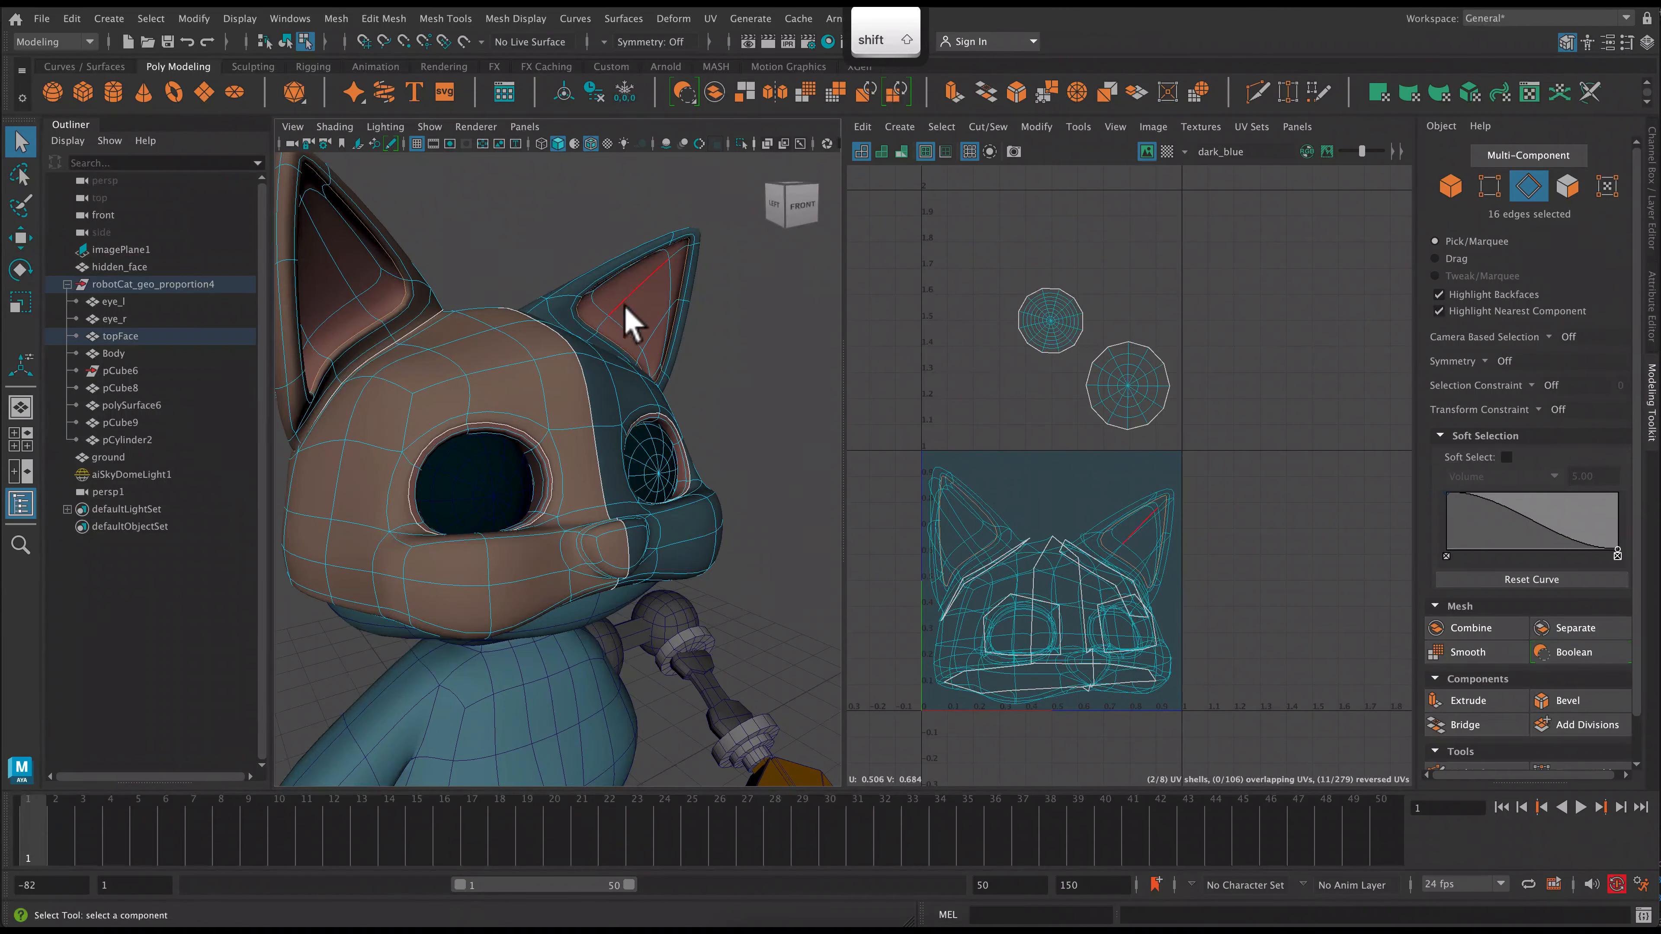
click(996, 129)
click(997, 217)
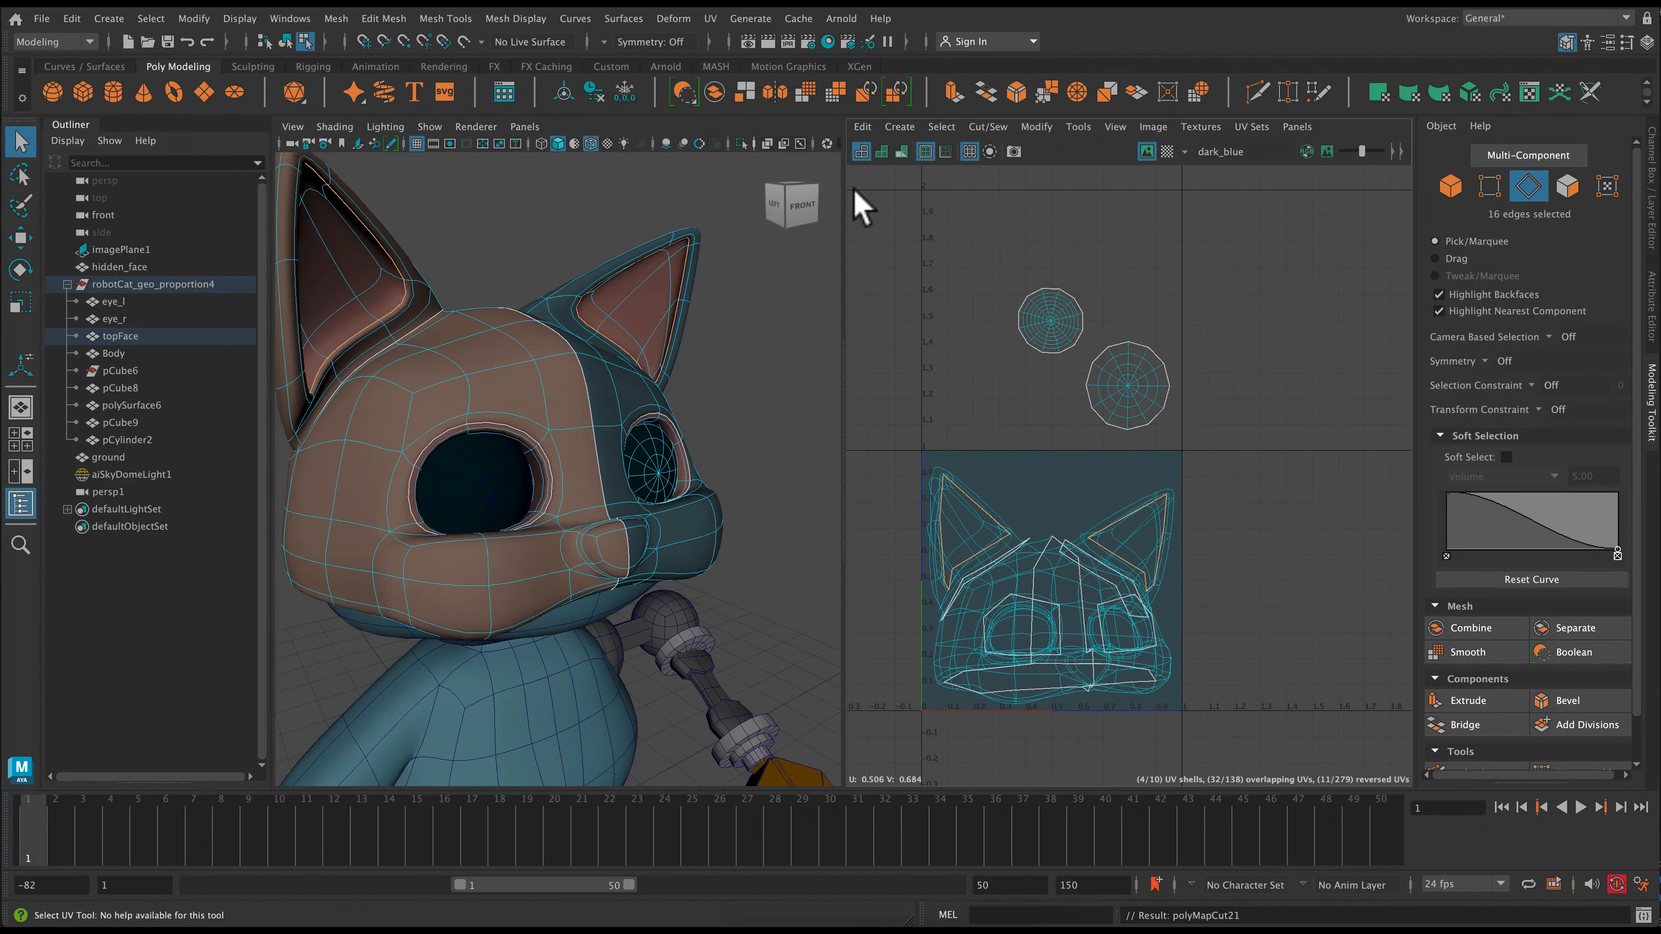
- Select all the face's UV shells, unfold them, and lay them out in the 0–1 UV tile
click(760, 334)
right_click(917, 492)
right_drag(917, 491, 902, 462)
drag(903, 462, 1196, 707)
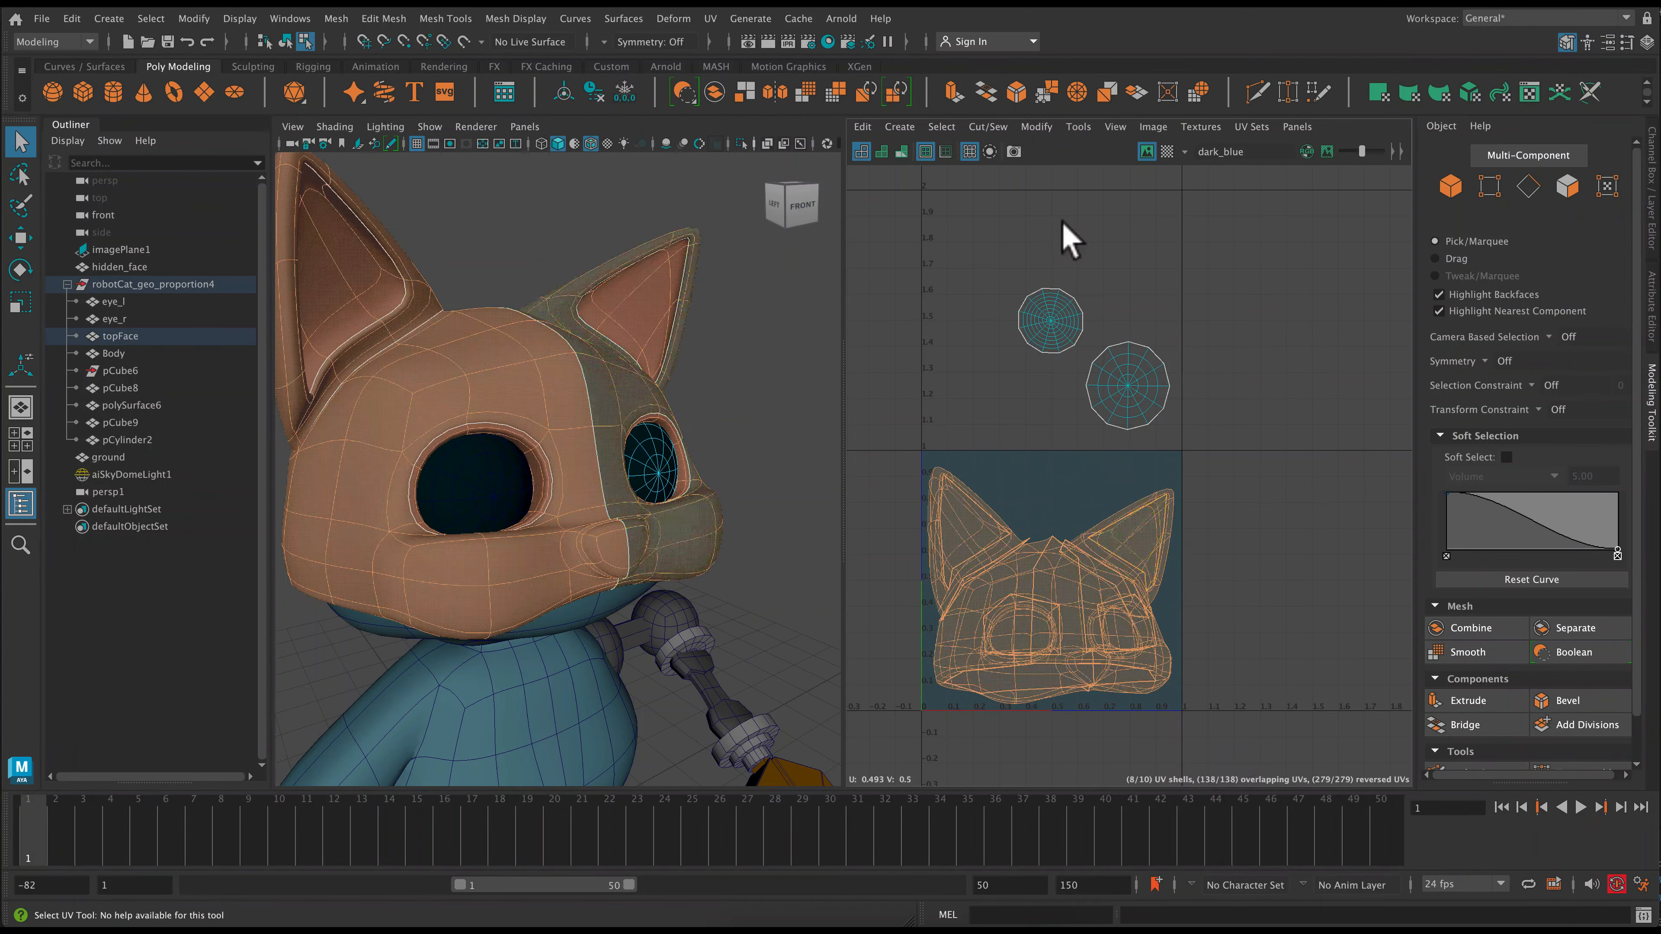
click(1031, 129)
click(1120, 667)
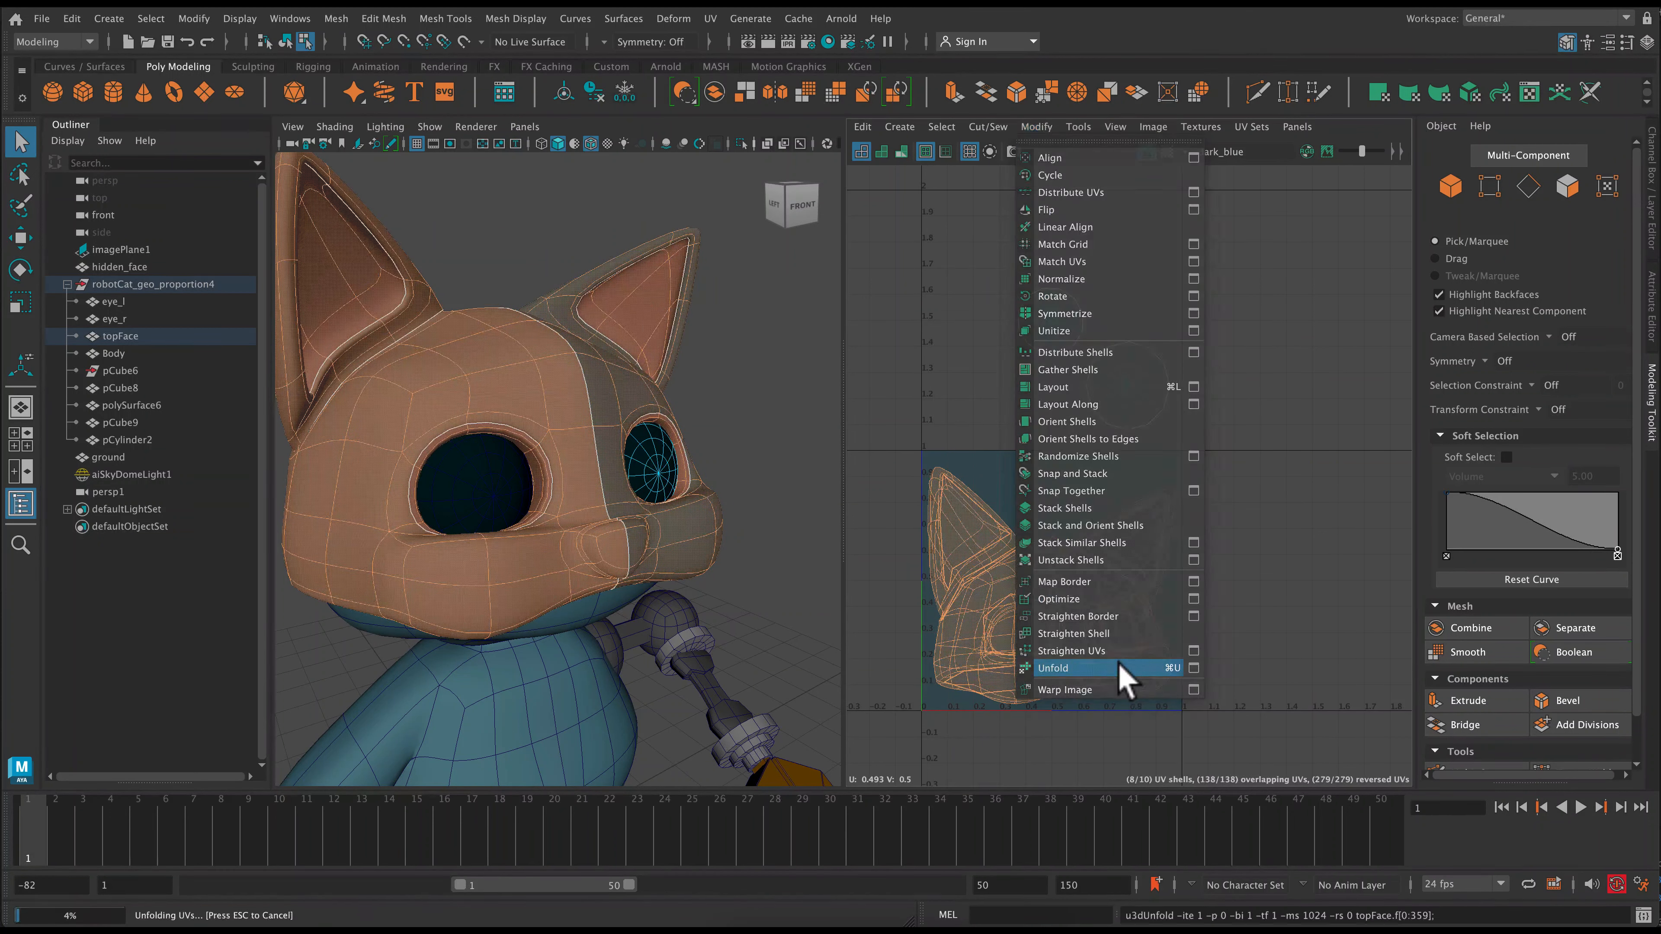
click(1037, 127)
click(1088, 386)
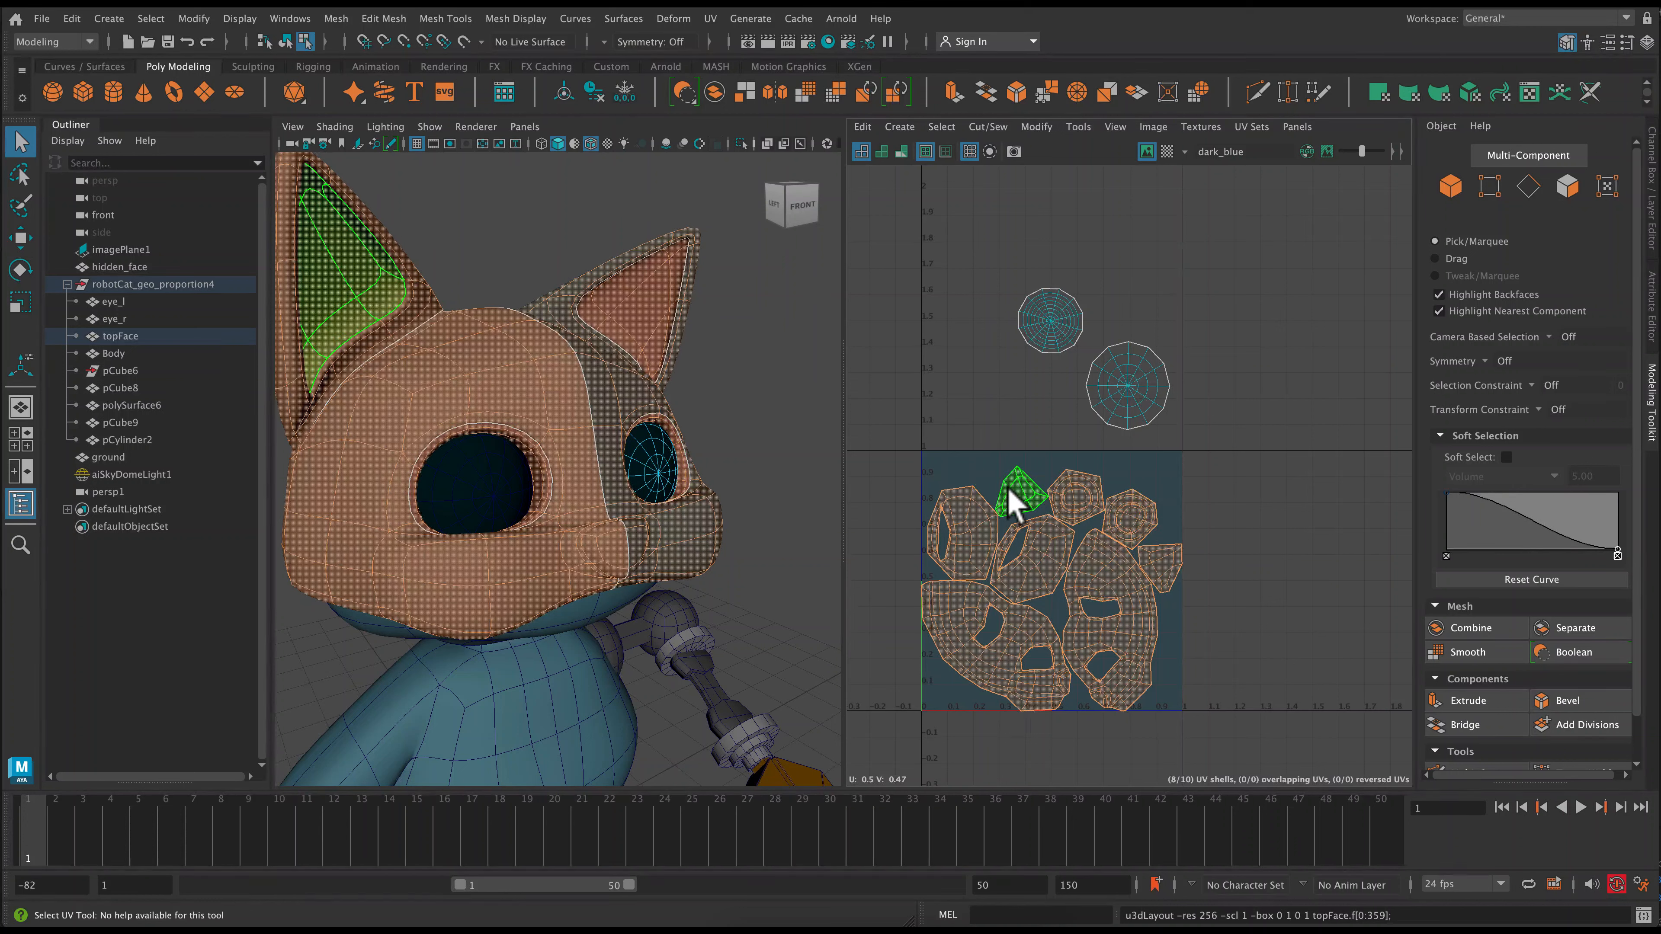
- Move all the face shells together out of the 0–1 UV tile into the neighbouring tile along U
click(1187, 655)
alt+right_drag(1188, 655, 1222, 615)
alt+middle_drag(1229, 619, 1146, 604)
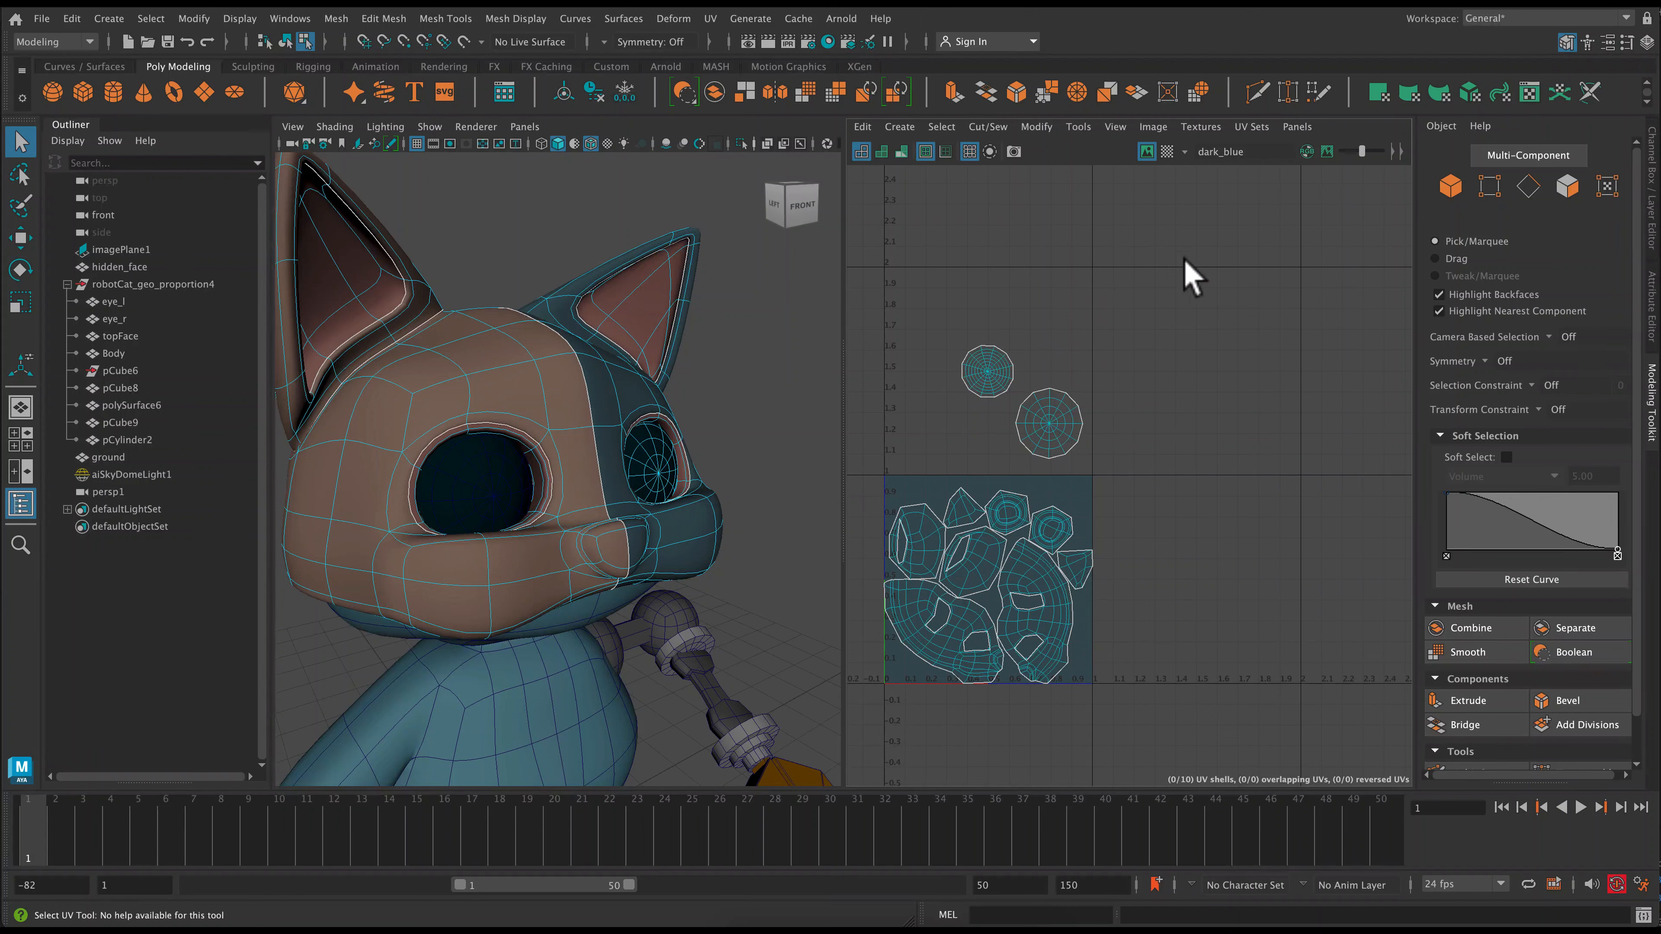
drag(1125, 514, 879, 716)
key(w)
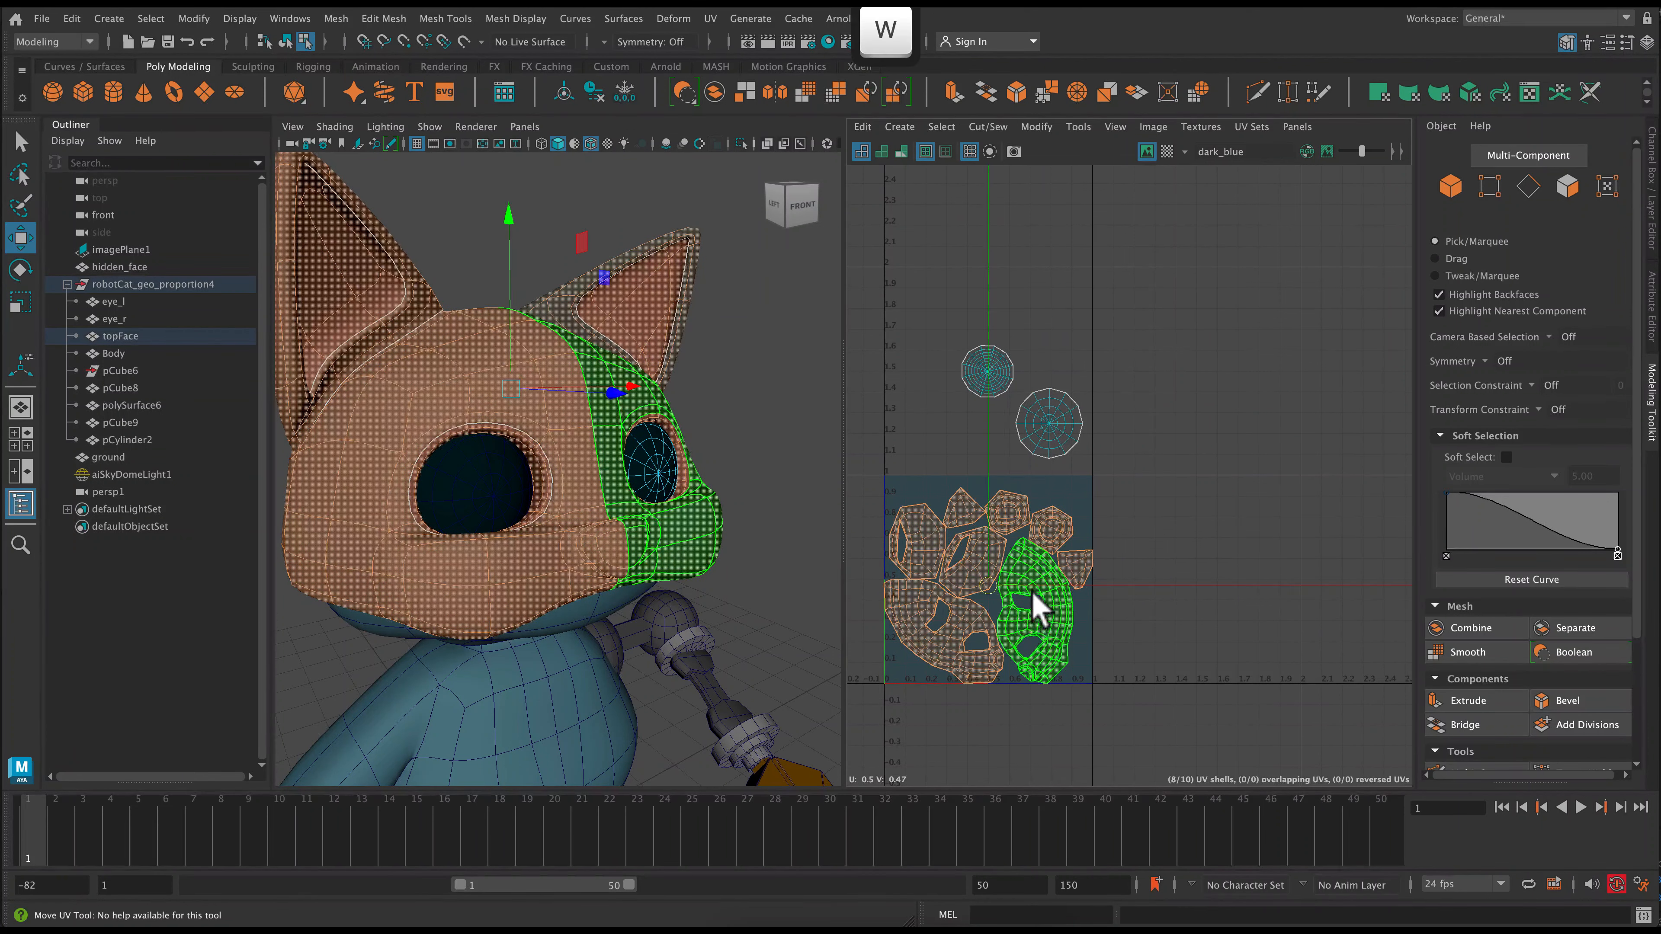
middle_drag(1131, 605, 1335, 593)
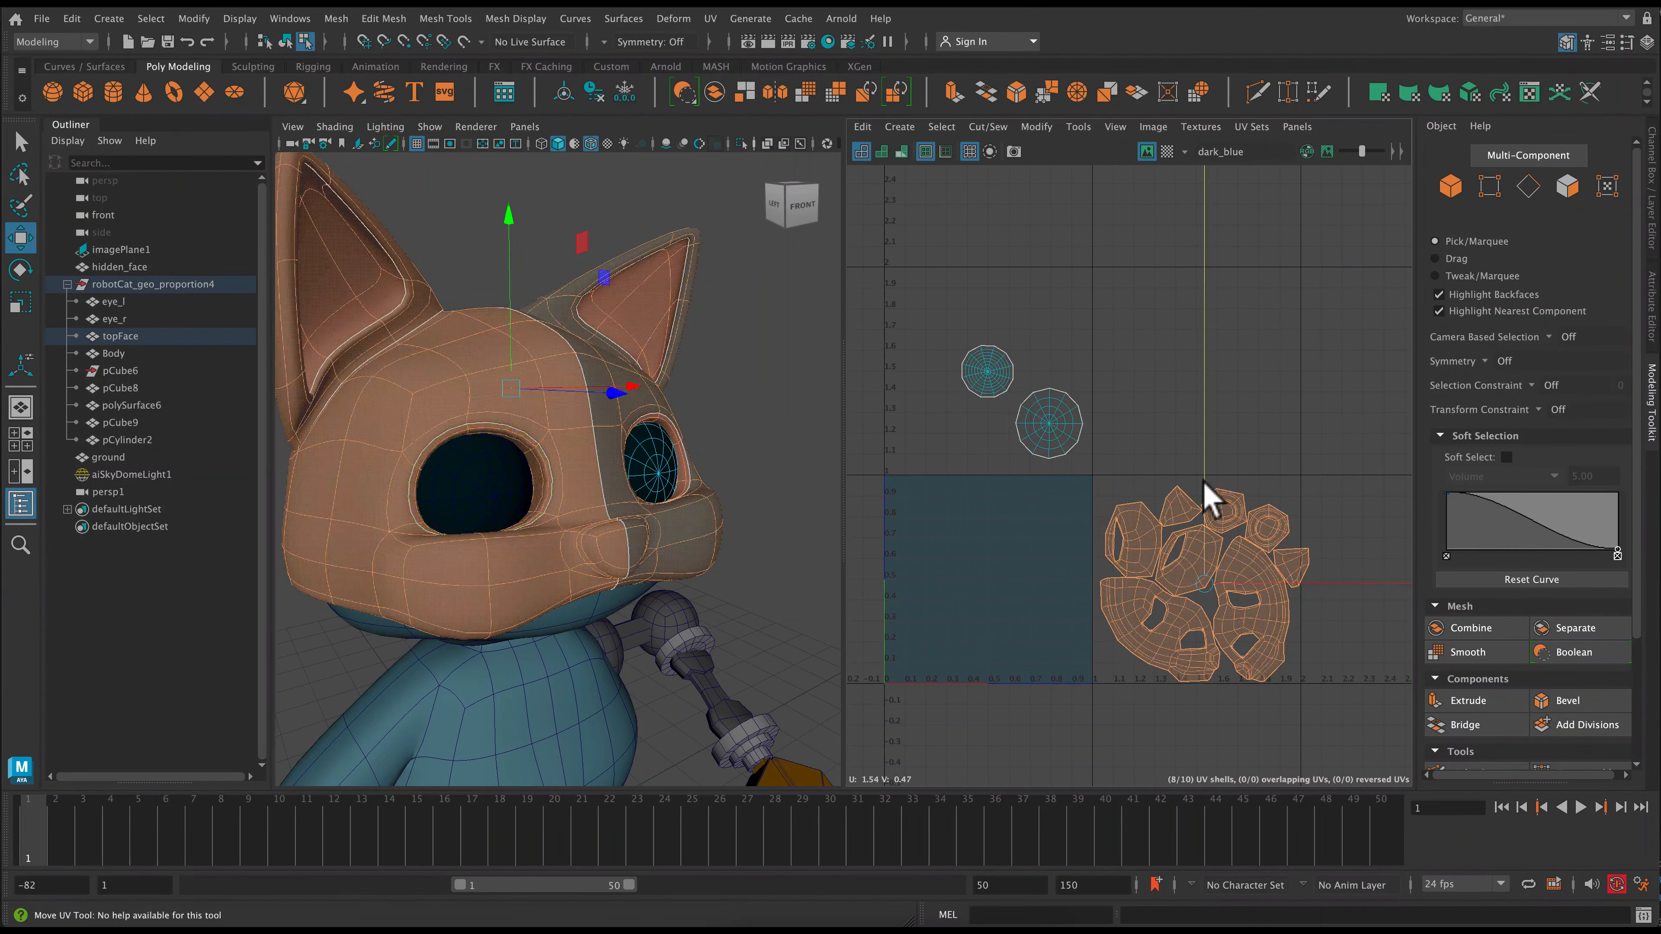
- Nudge all the face shells sideways within the neighbouring UV tile and scale them down slightly to fit inside it
drag(1351, 575, 1345, 574)
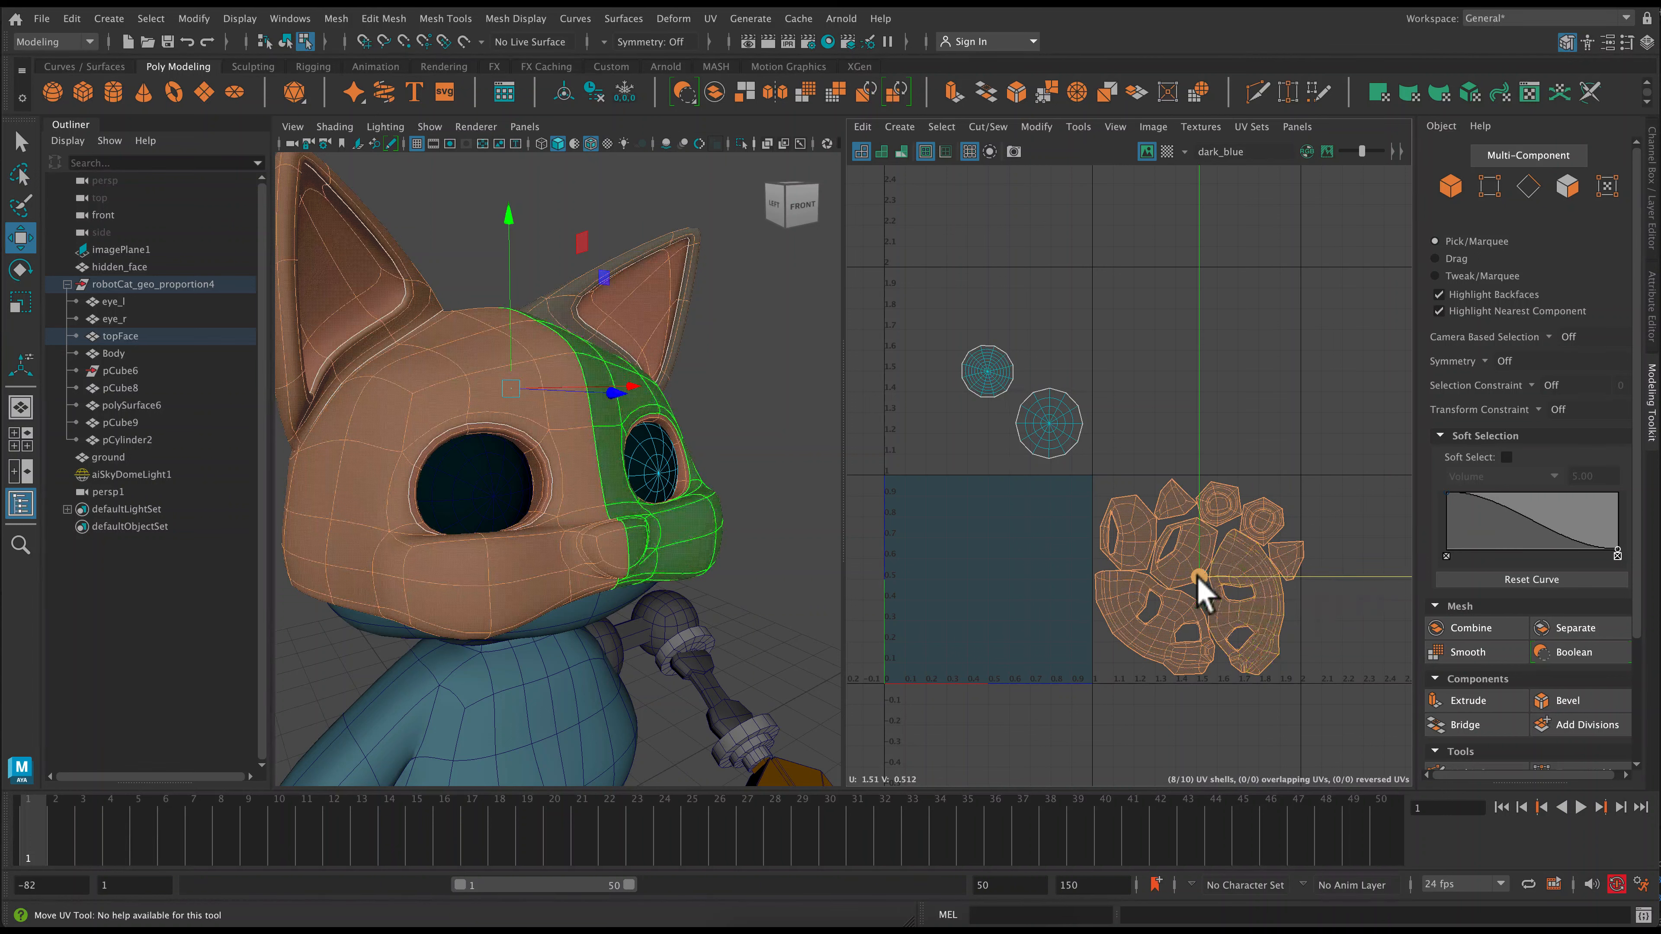
key(r)
drag(1197, 576, 1172, 575)
- Move both inner-ear shells above the 0–1 UV tile and stack them one over the other near the V axis
click(1285, 565)
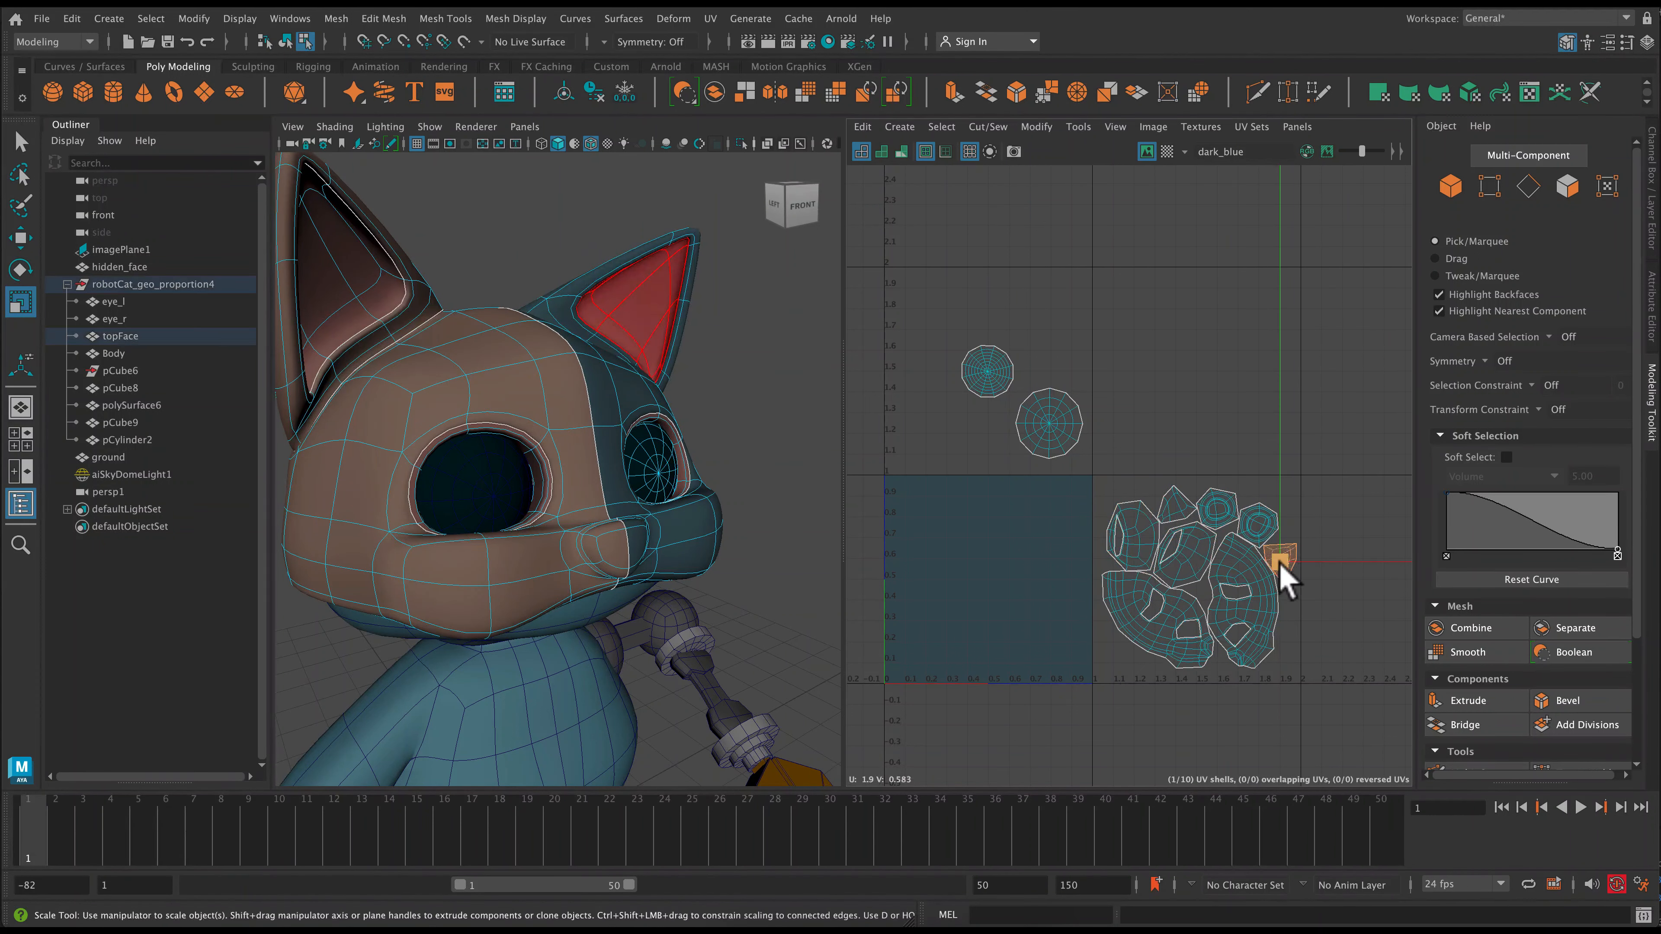
shift+click(1177, 522)
key(w)
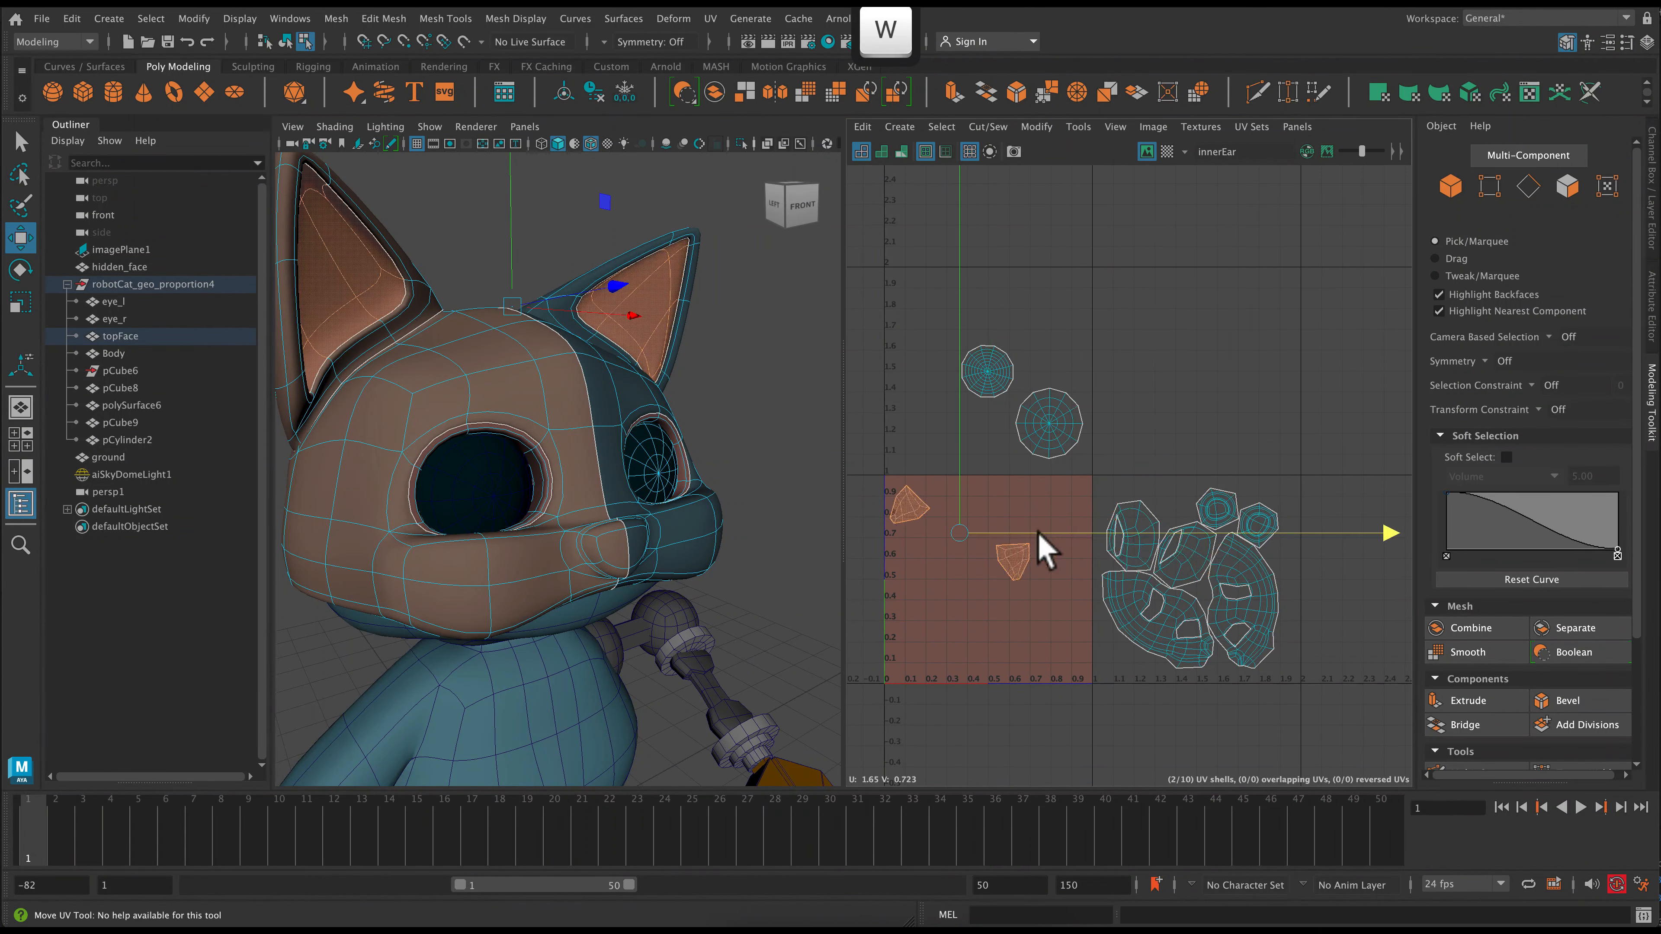
click(1020, 450)
drag(1046, 458, 991, 468)
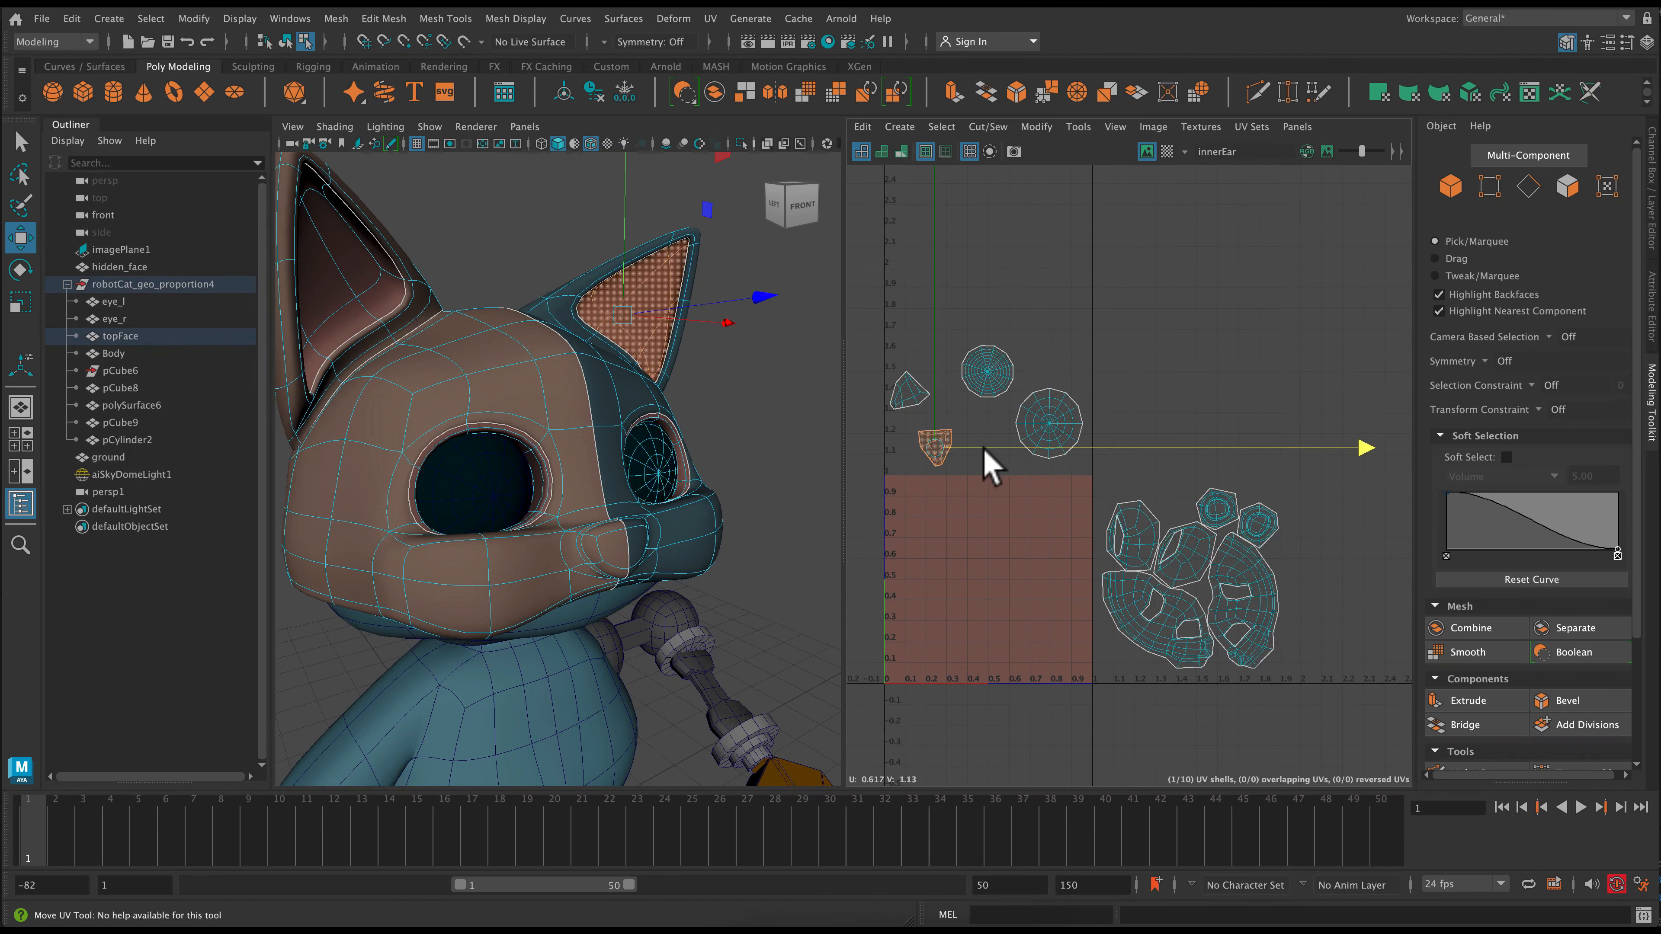
click(907, 386)
drag(907, 358, 910, 373)
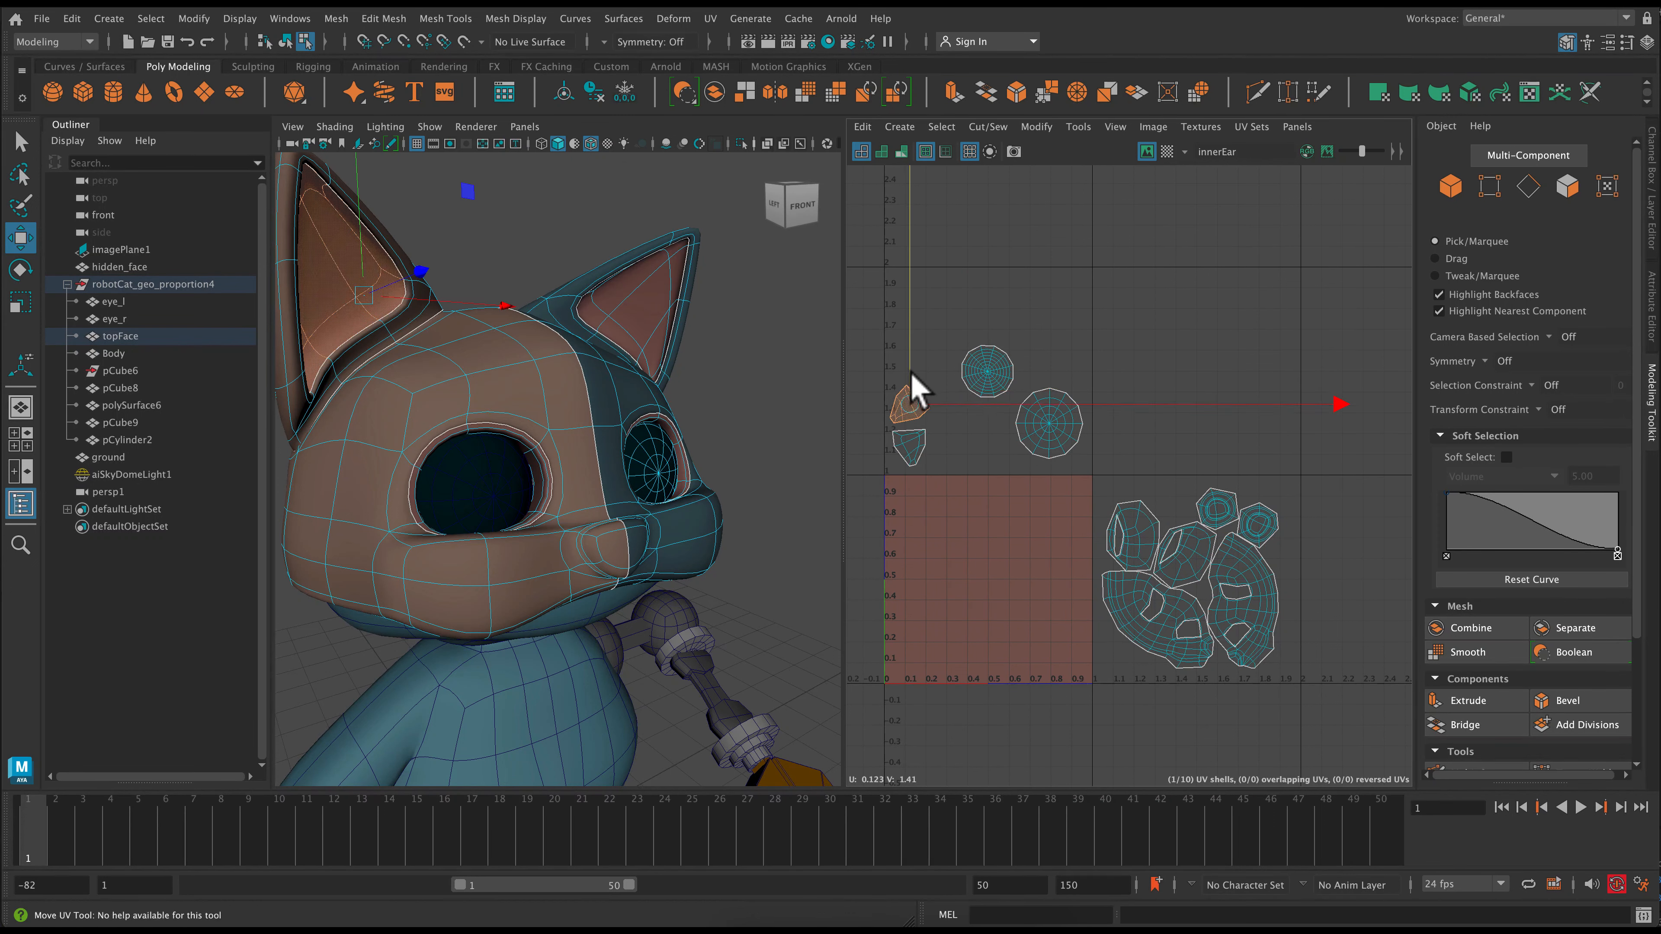
click(1013, 463)
- Move both eye-socket rim shells above the inner-ear shells and line them up in the same column
click(1226, 515)
shift+click(1267, 532)
drag(1239, 500, 1124, 353)
click(905, 317)
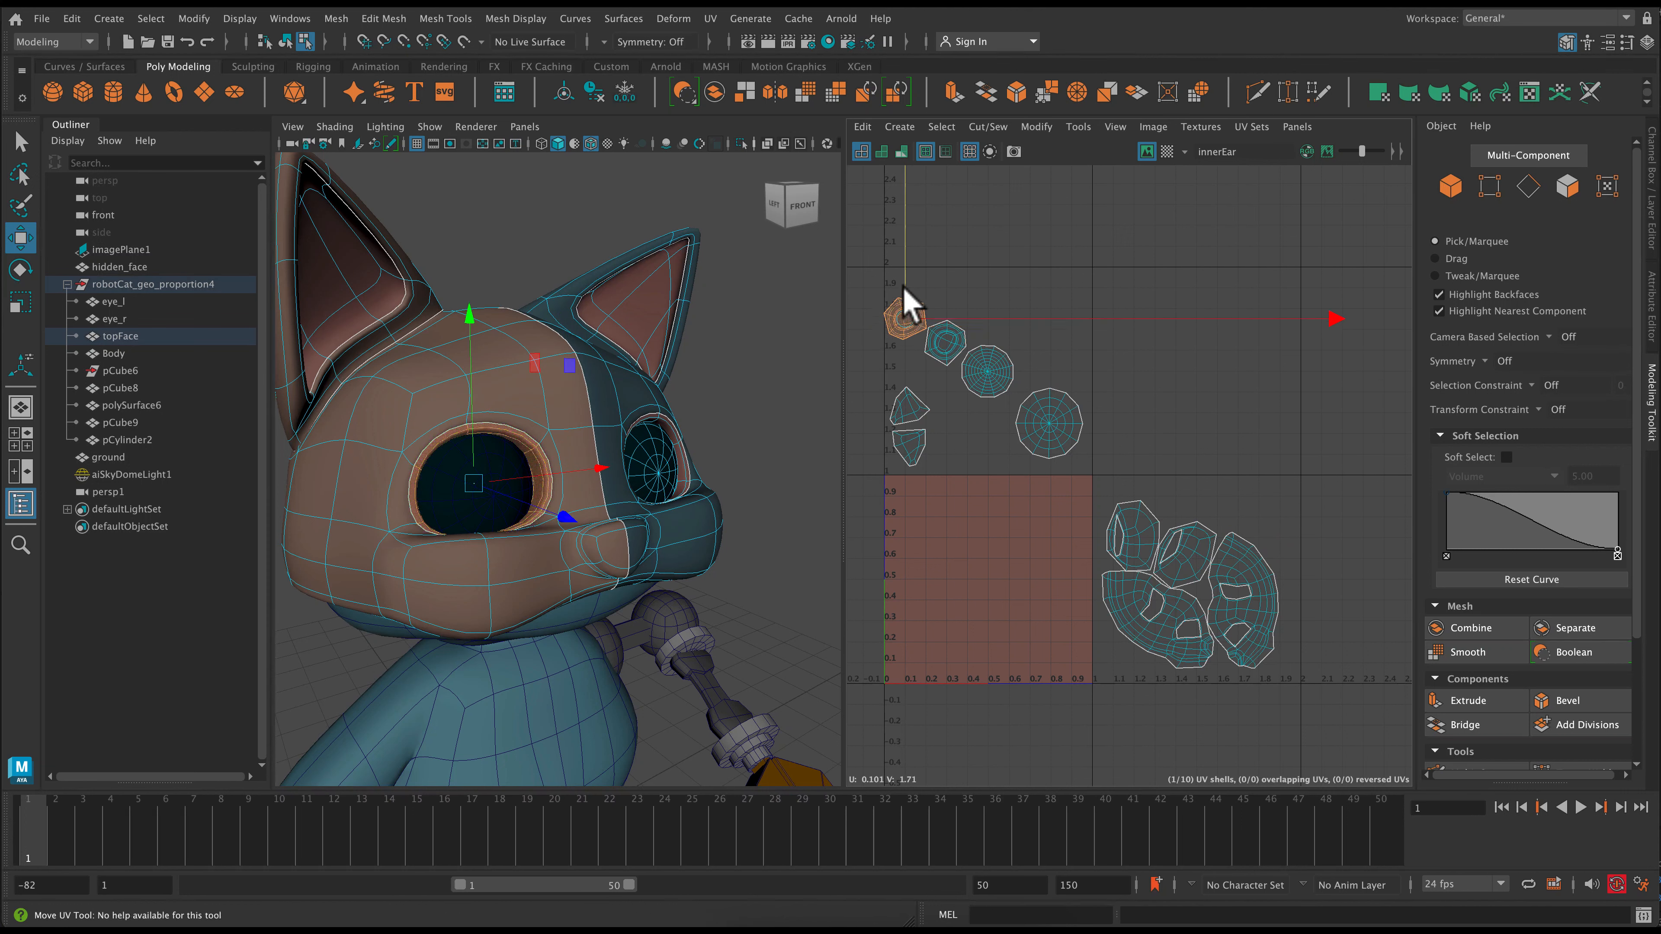
click(958, 303)
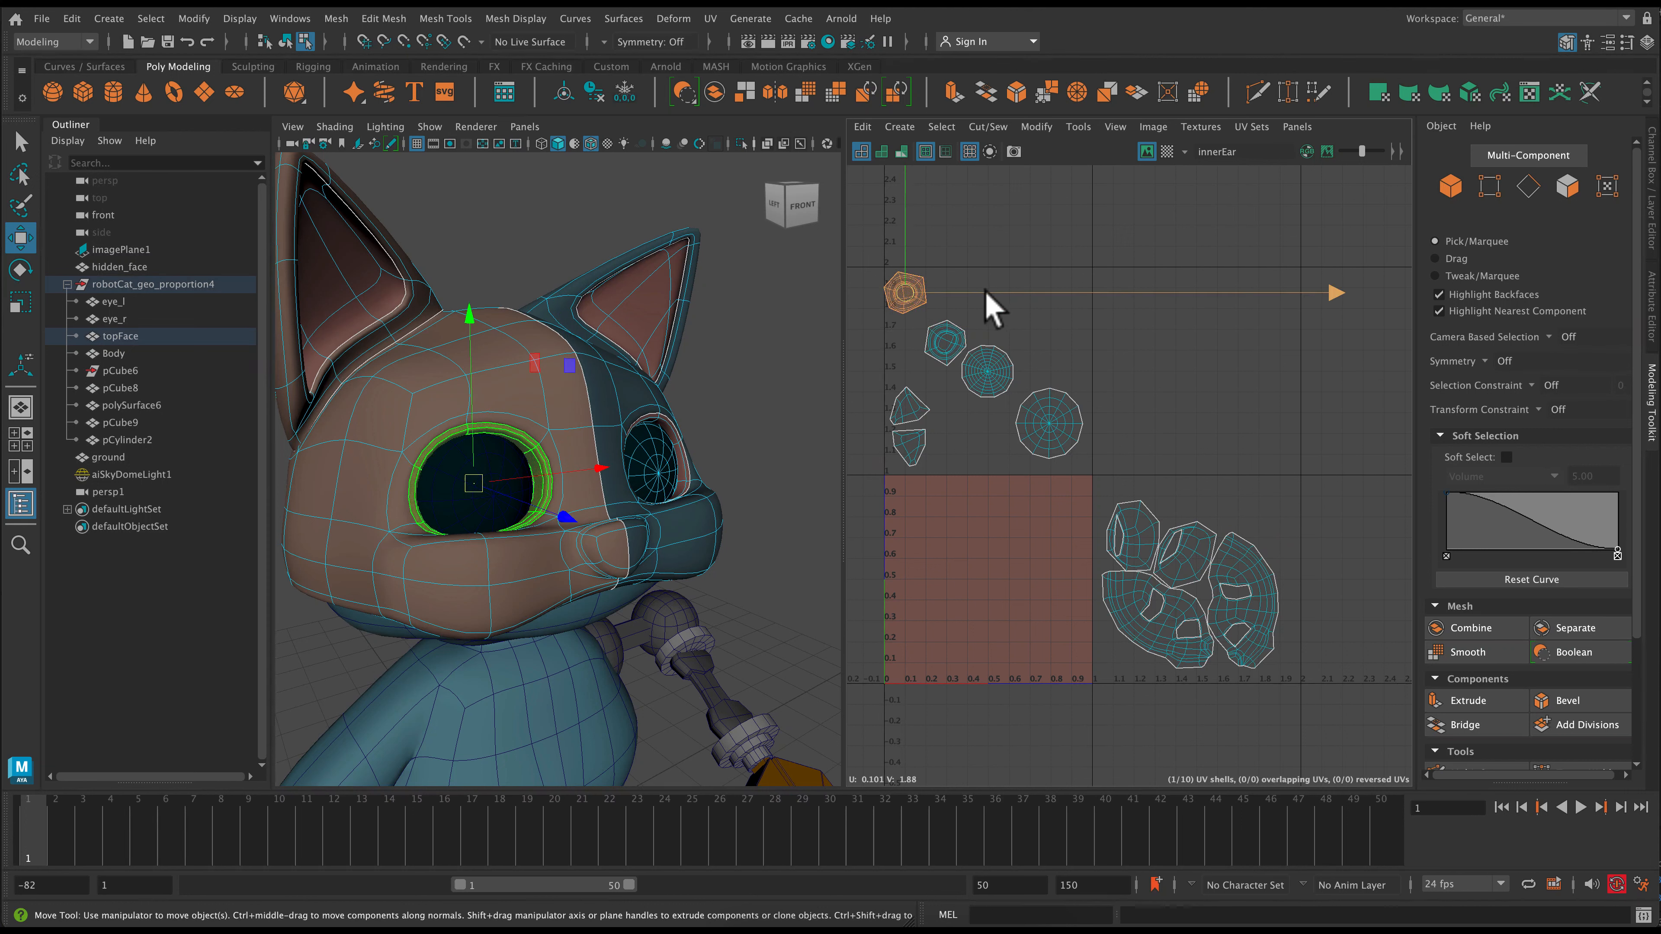
drag(986, 292, 994, 342)
click(956, 336)
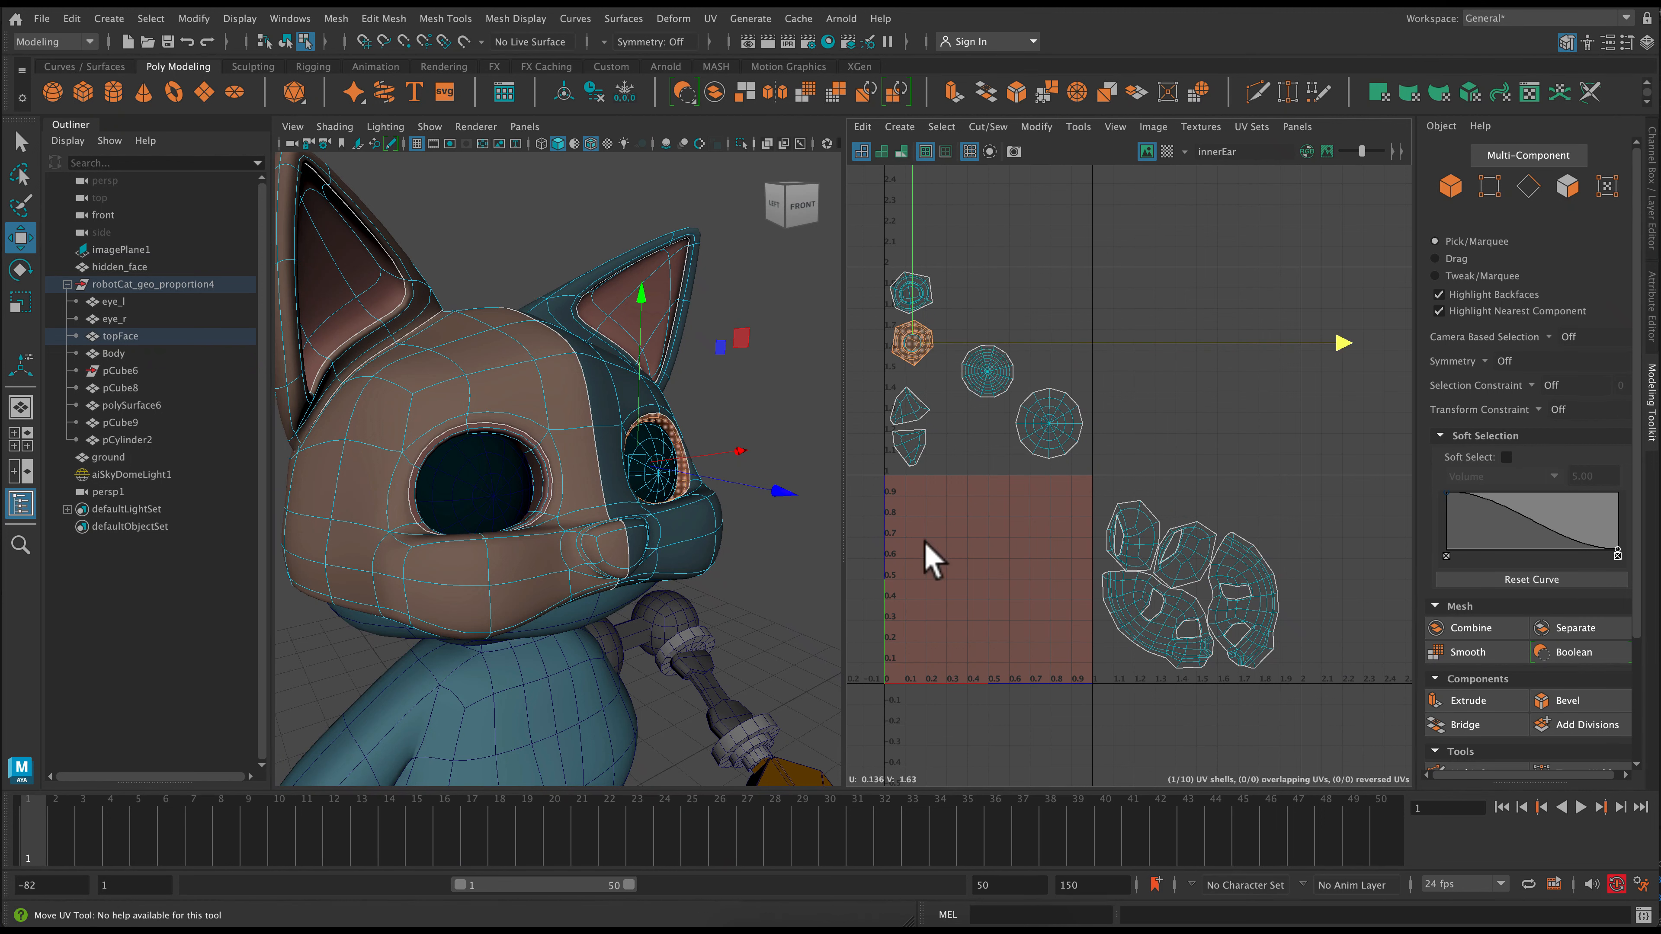
- Place the two outer-ear shells side by side along the upper edge of the face's UV tile
click(1134, 506)
click(1180, 531)
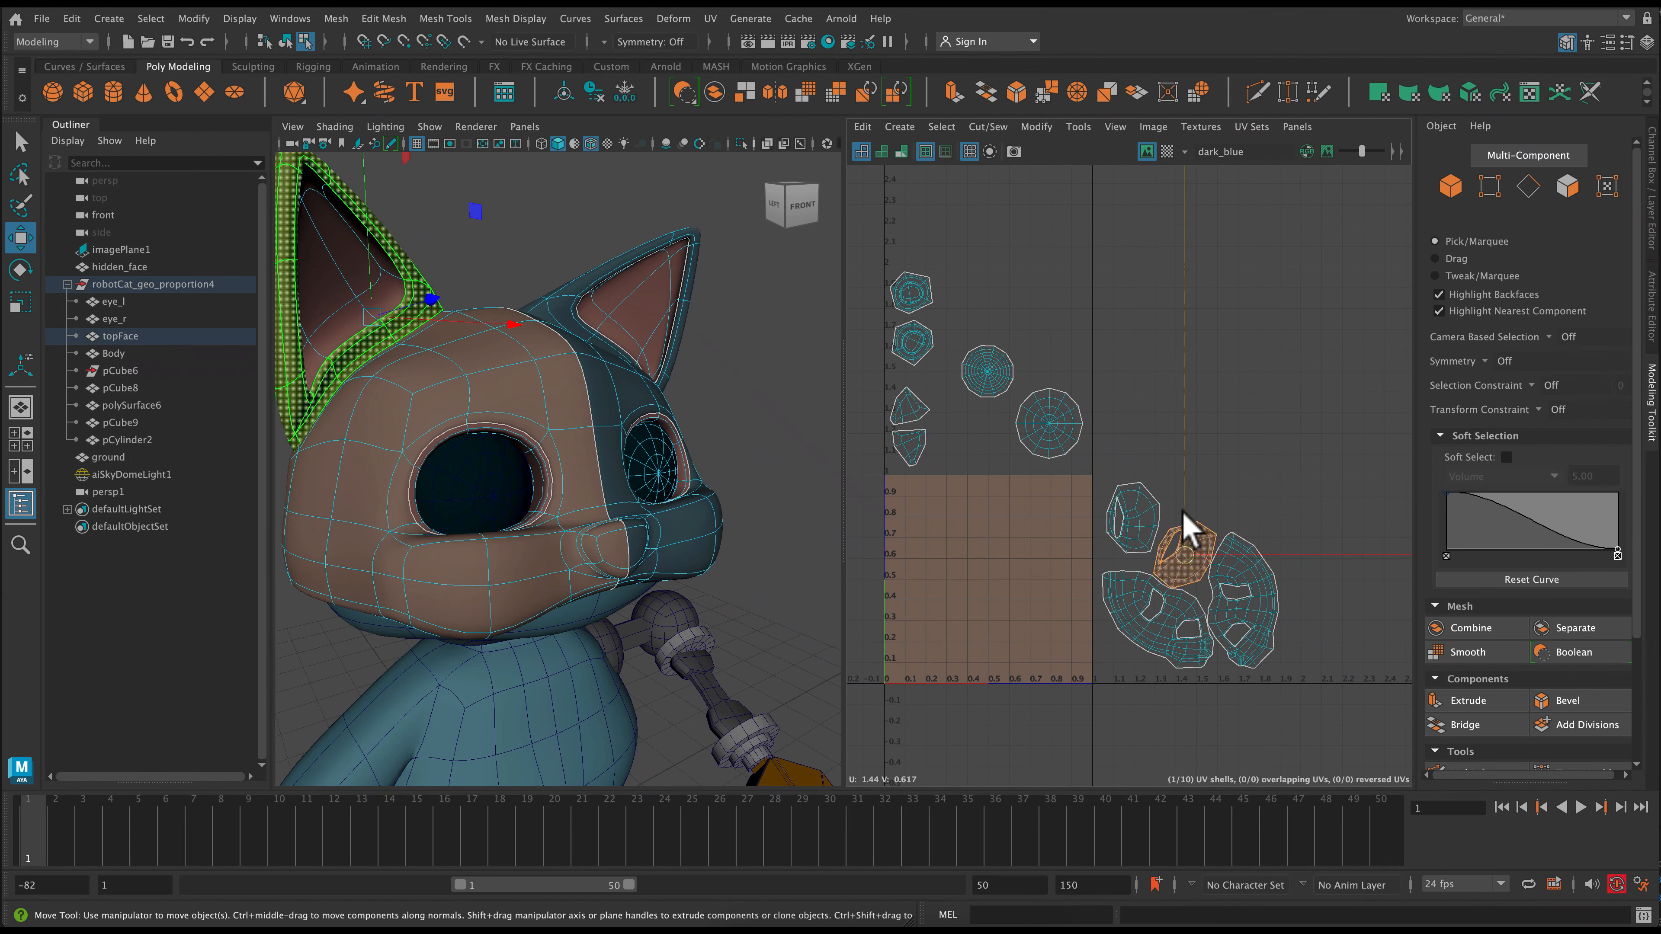
drag(1181, 532, 1188, 471)
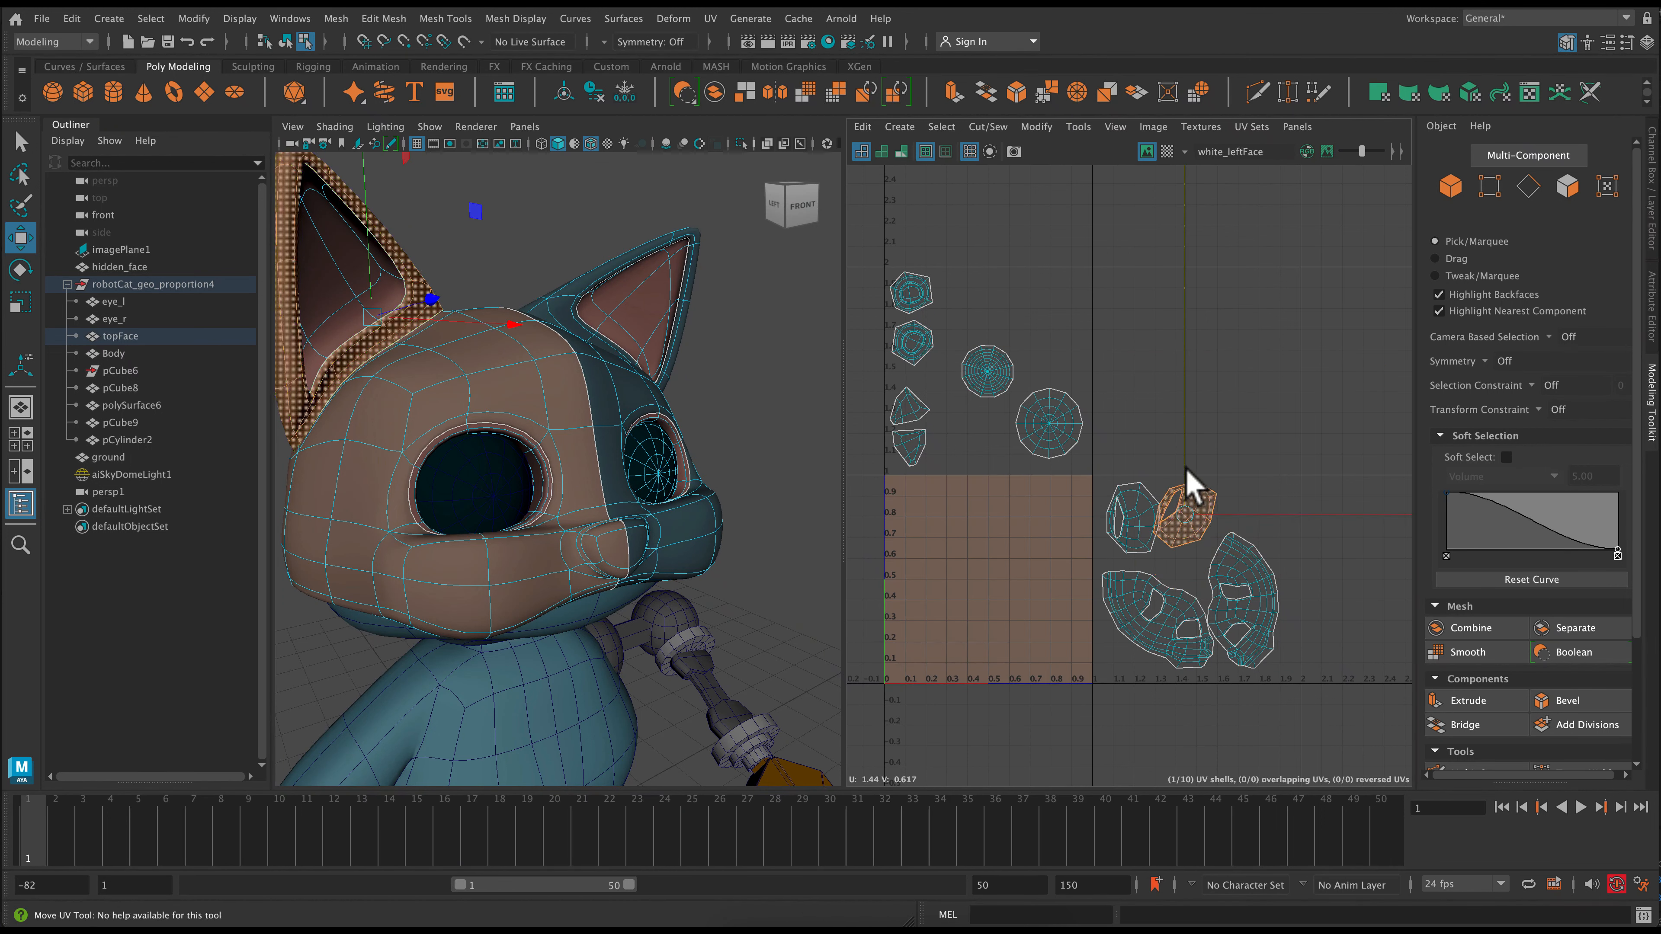
- Scale up the two face-half shells together and shift the dark blue half away from the white half within the tile
click(1249, 631)
key(r)
shift+click(1194, 628)
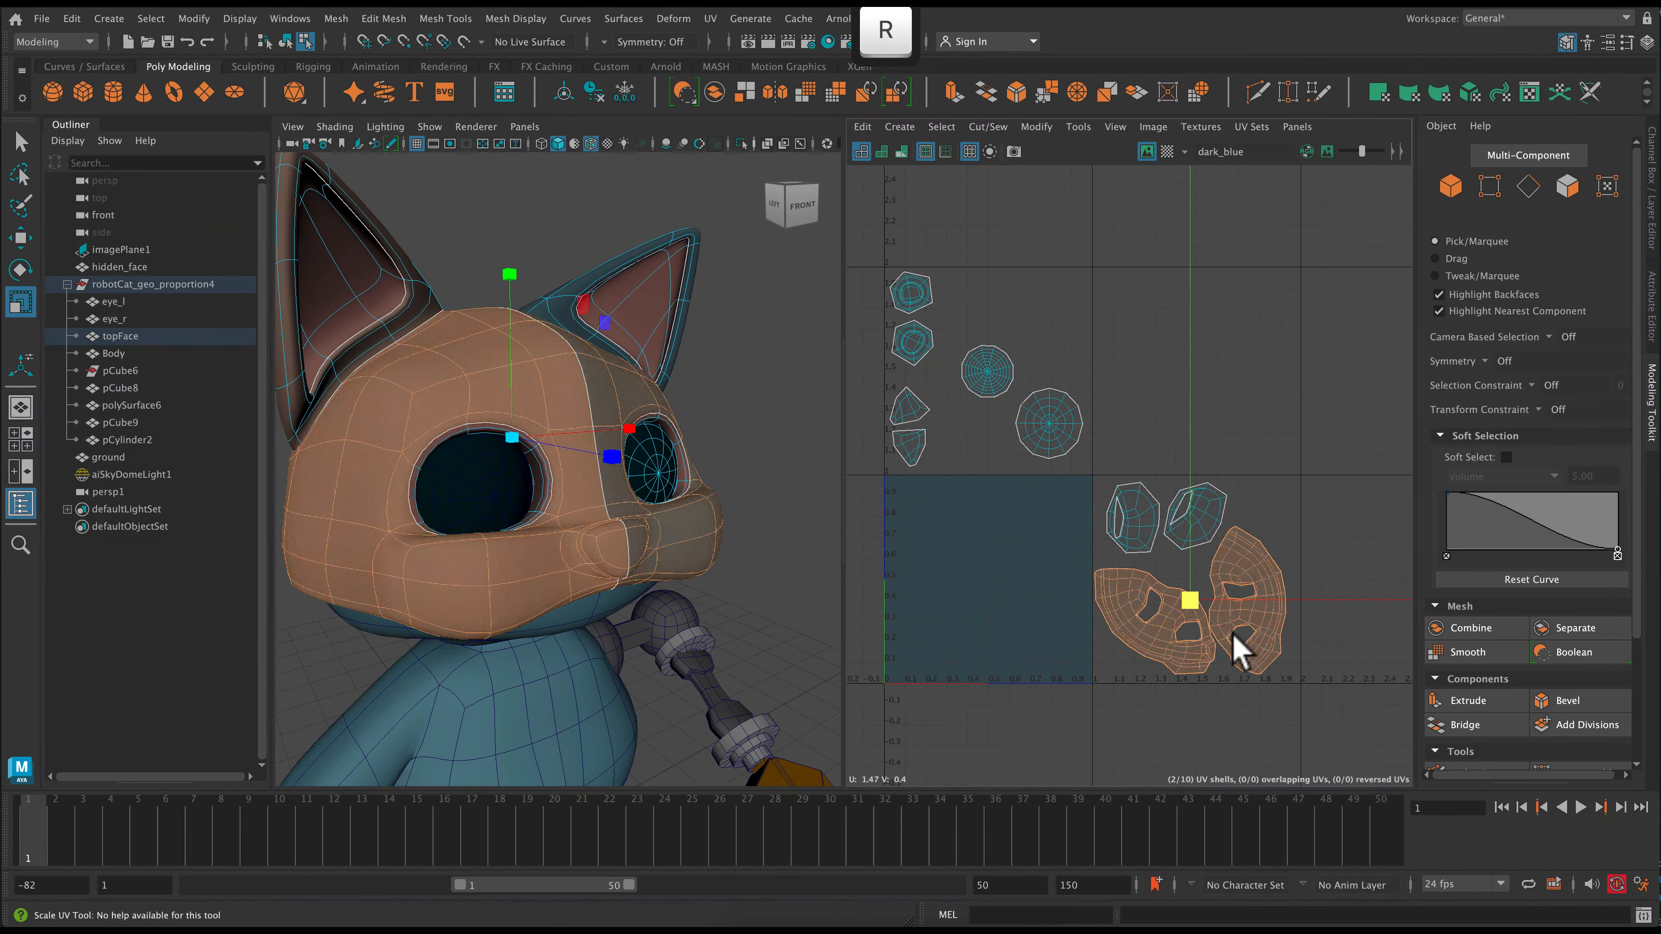
drag(1233, 632, 1310, 598)
key(w)
click(1279, 593)
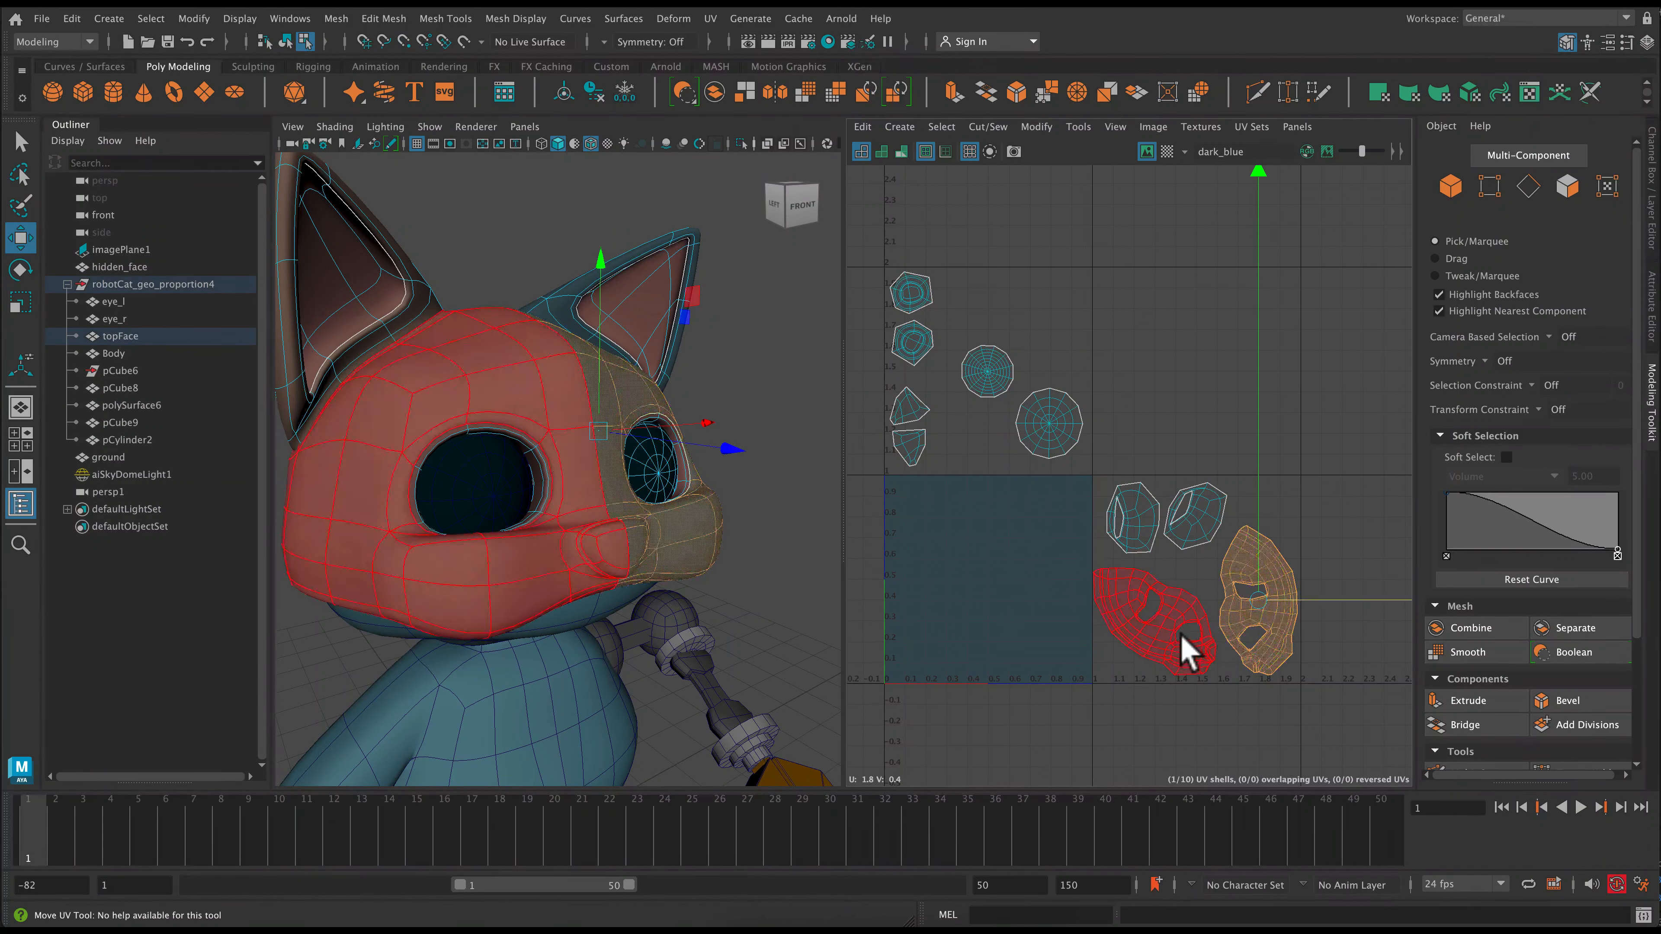
- Rotate the white face-half shell upright and place it beside the dark blue half so the two mirror each other
click(1181, 634)
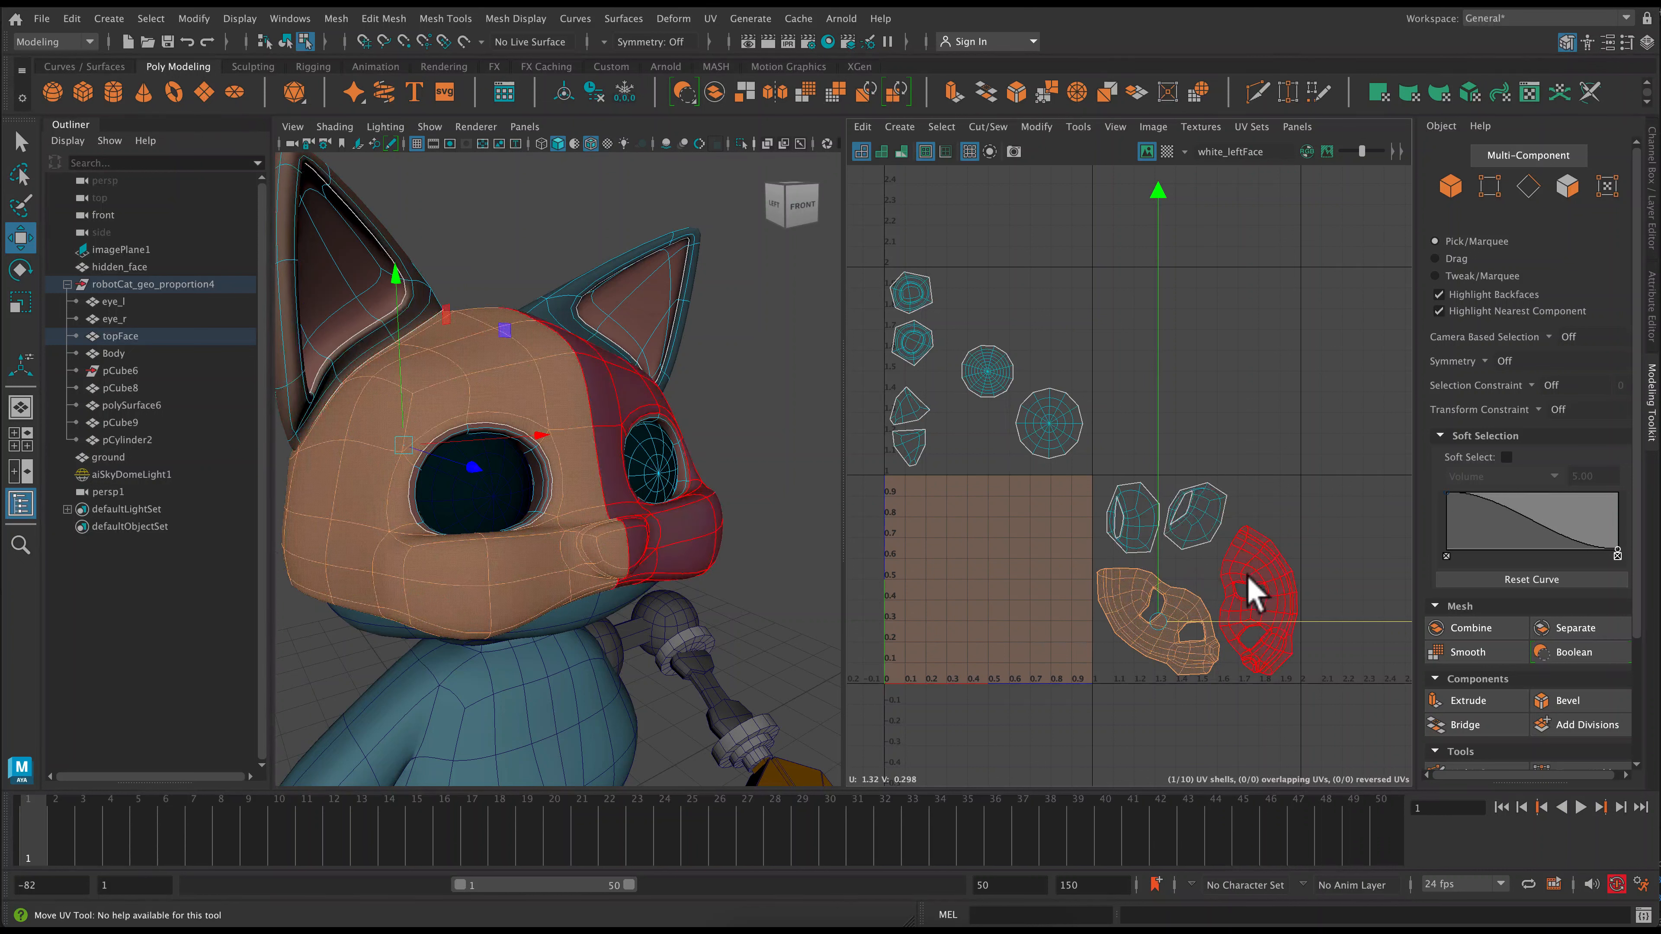
key(e)
drag(1279, 234, 1403, 609)
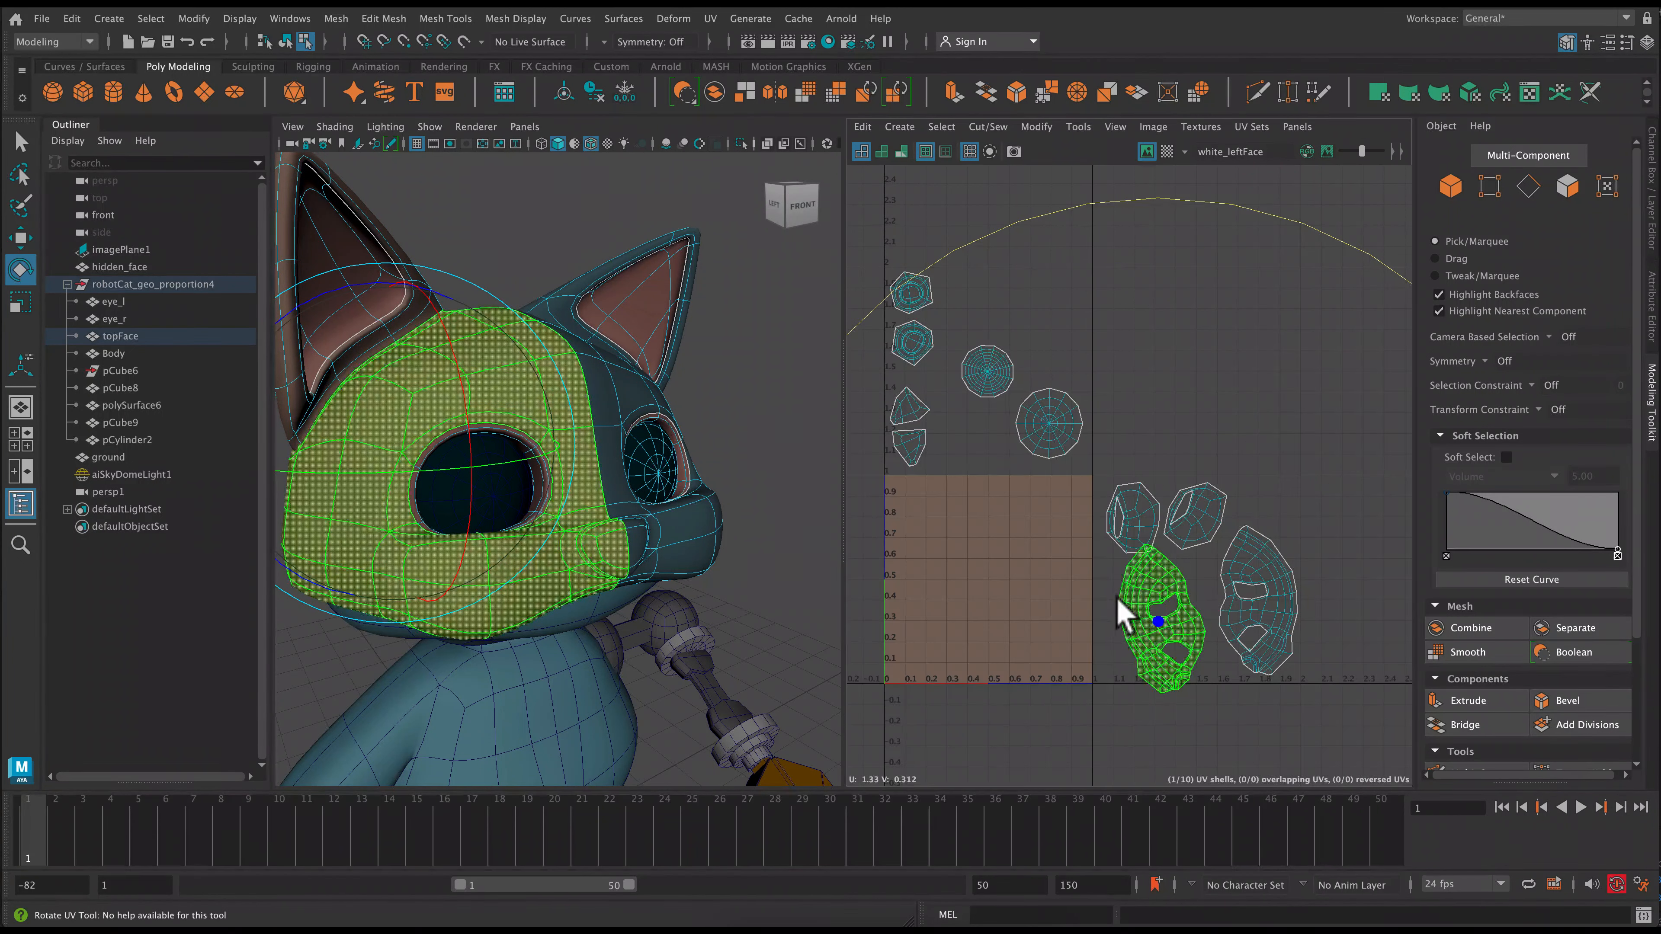
key(w)
- Reposition both outer-ear shells and the white face-half shell so they fit inside the tile without overlapping
click(1201, 518)
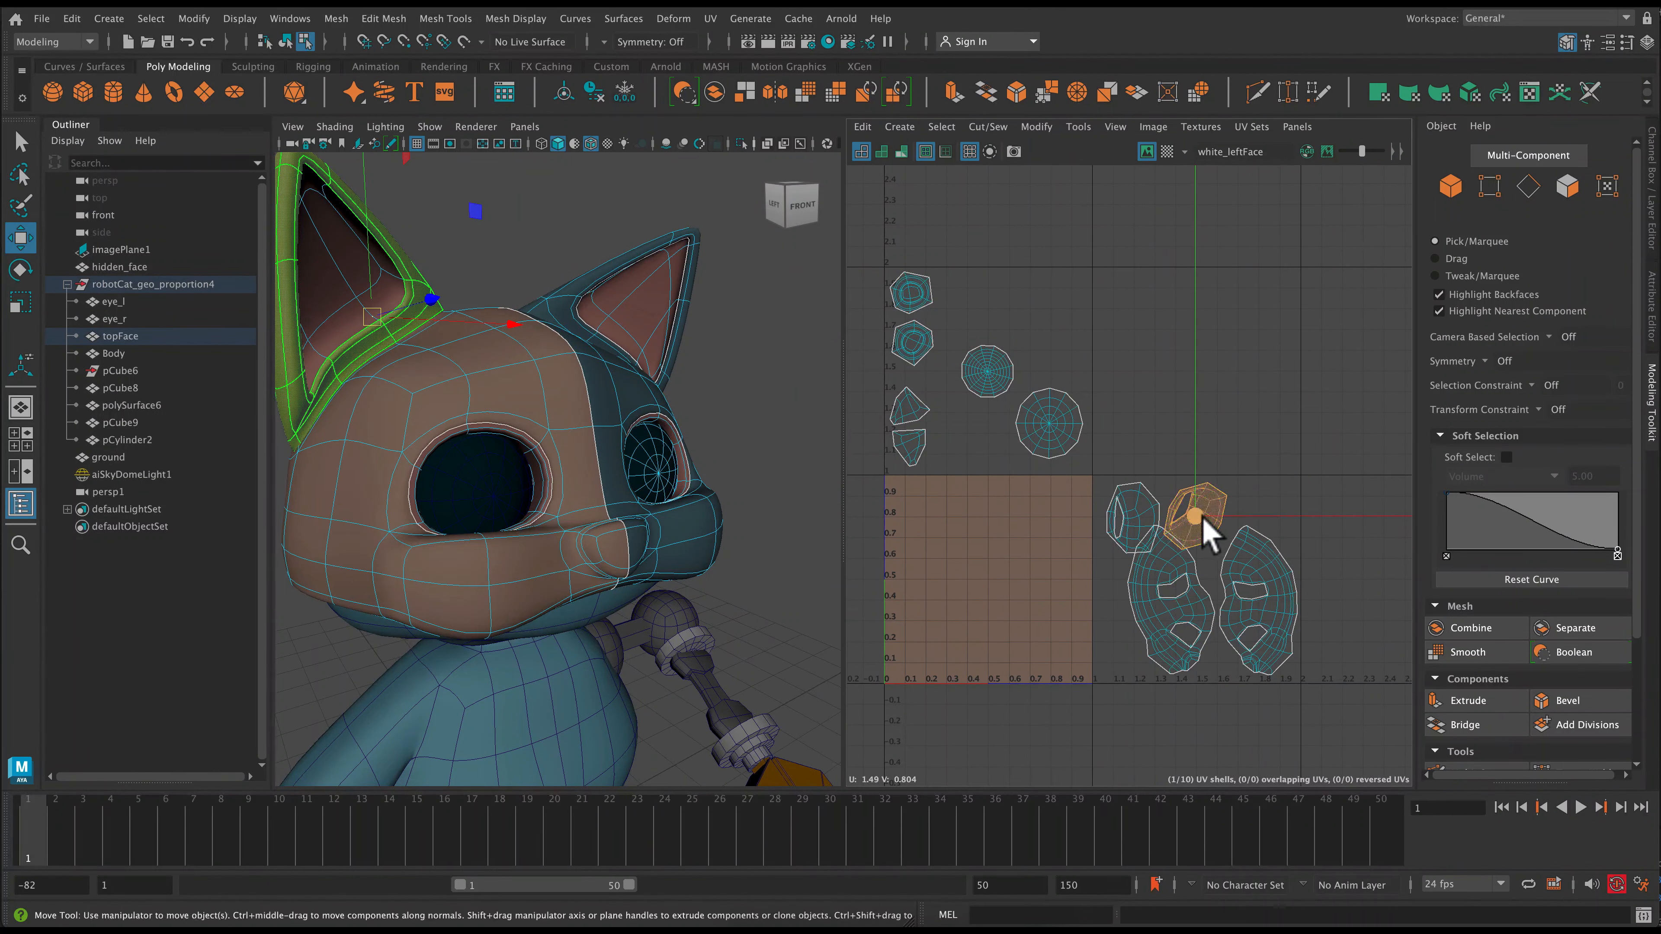
click(1123, 519)
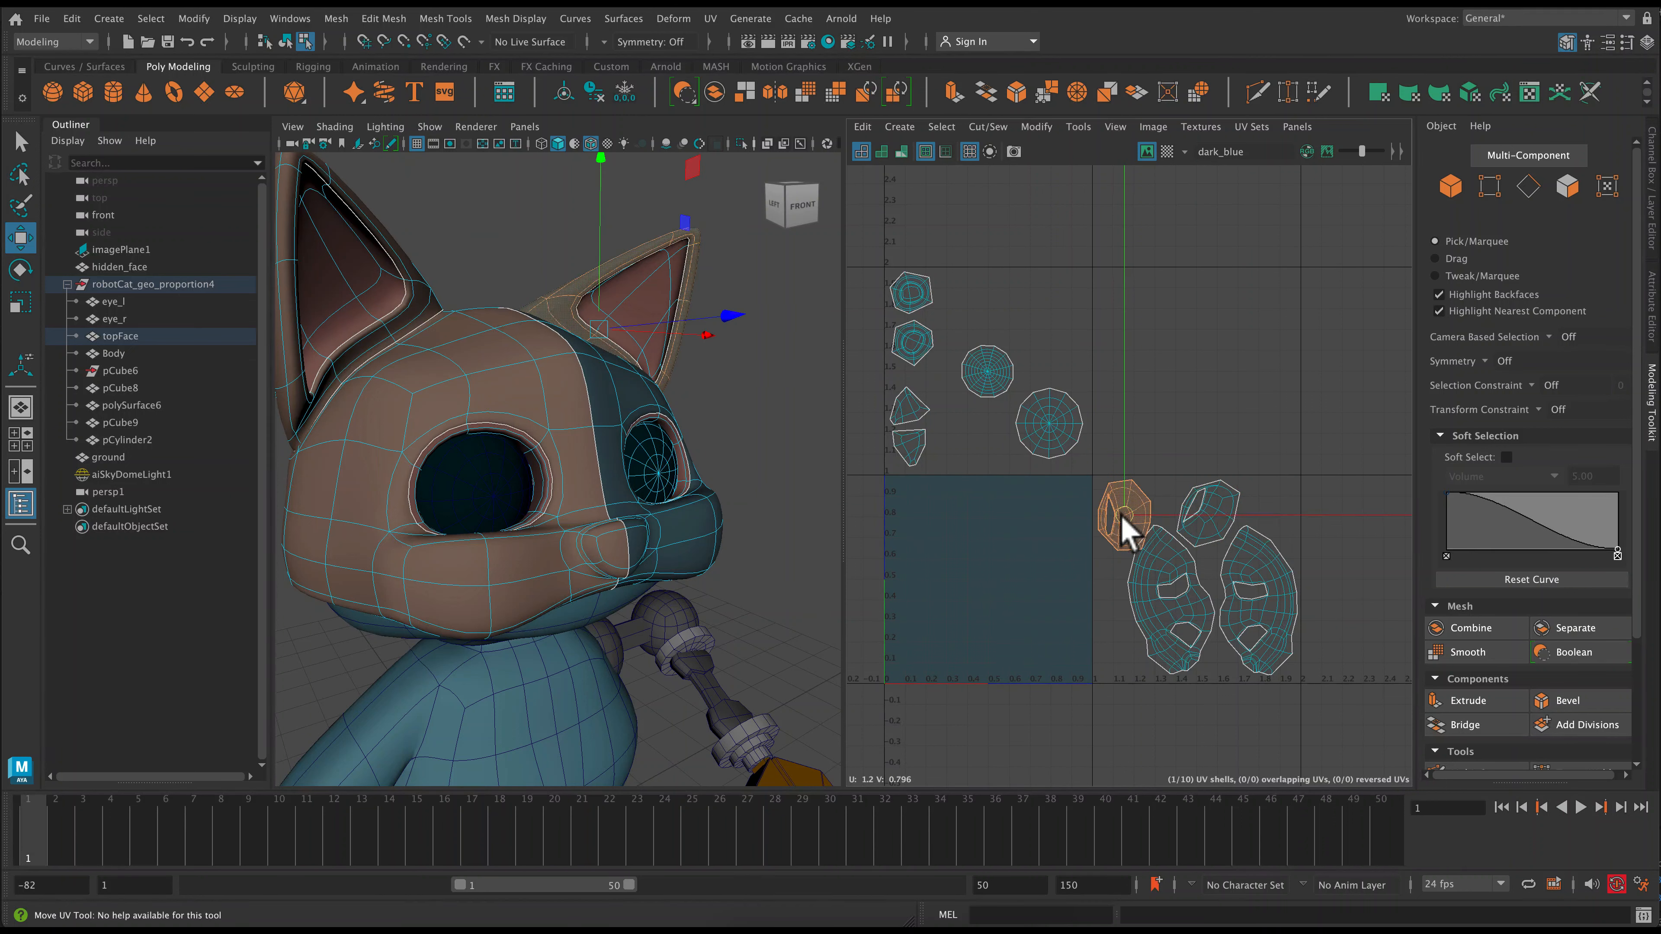
click(1188, 620)
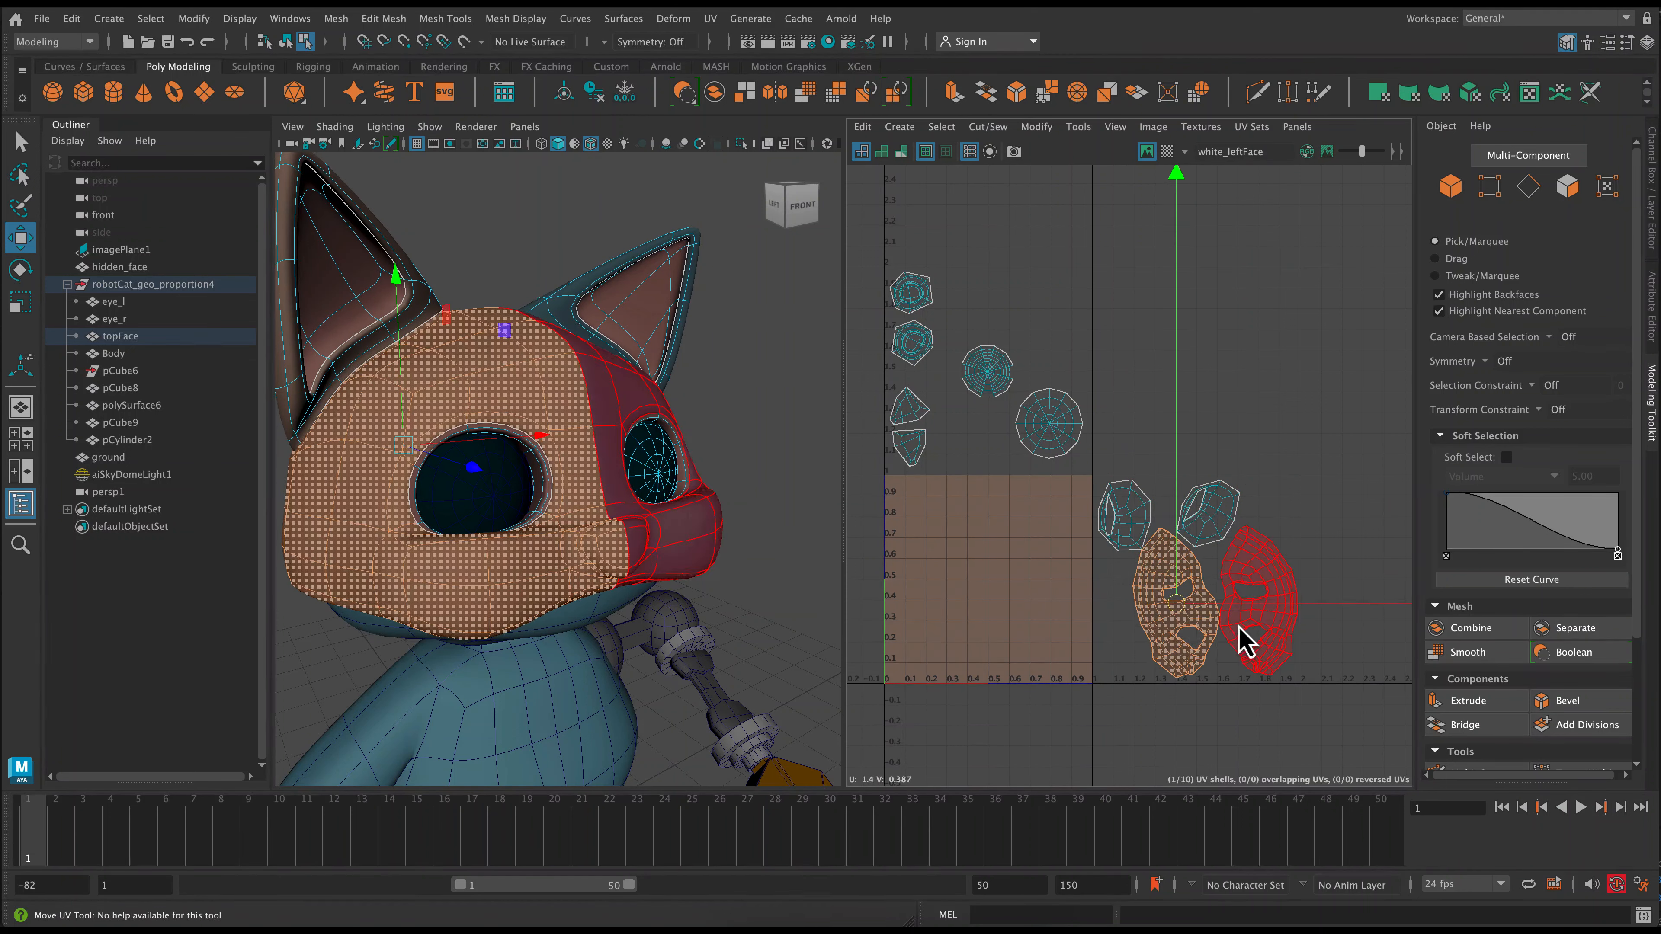
drag(1179, 612, 1176, 622)
click(1126, 518)
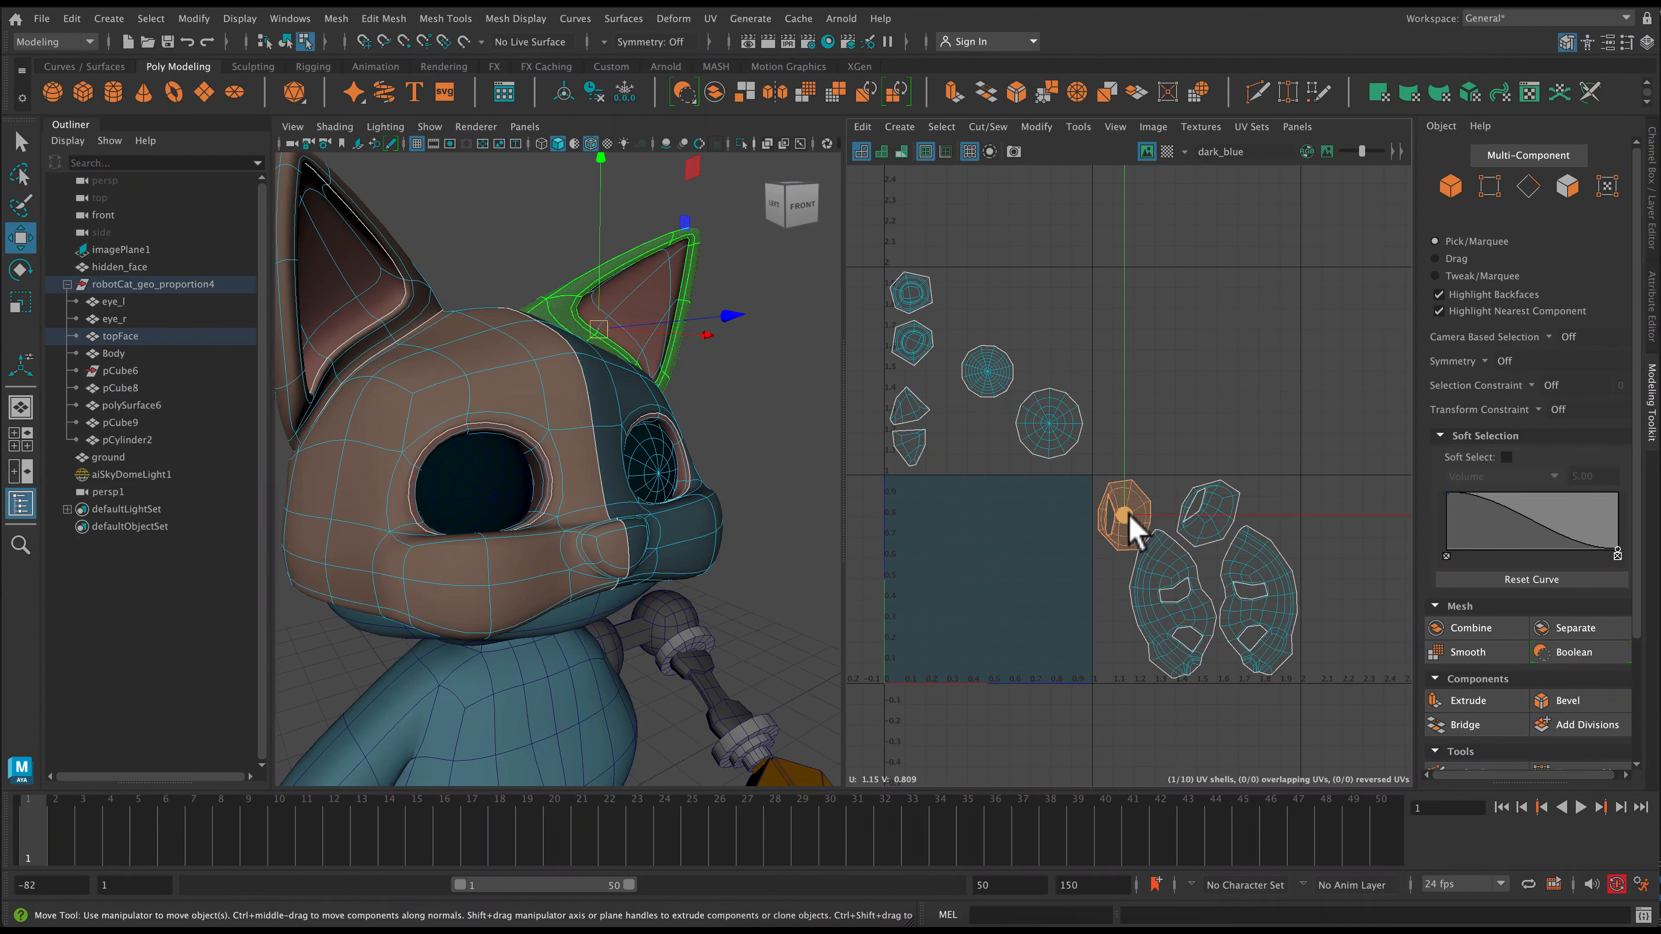
drag(1130, 517, 1129, 513)
click(1215, 526)
- Clear the face selection and select the parts of the mechanical arm and its claw together
click(993, 632)
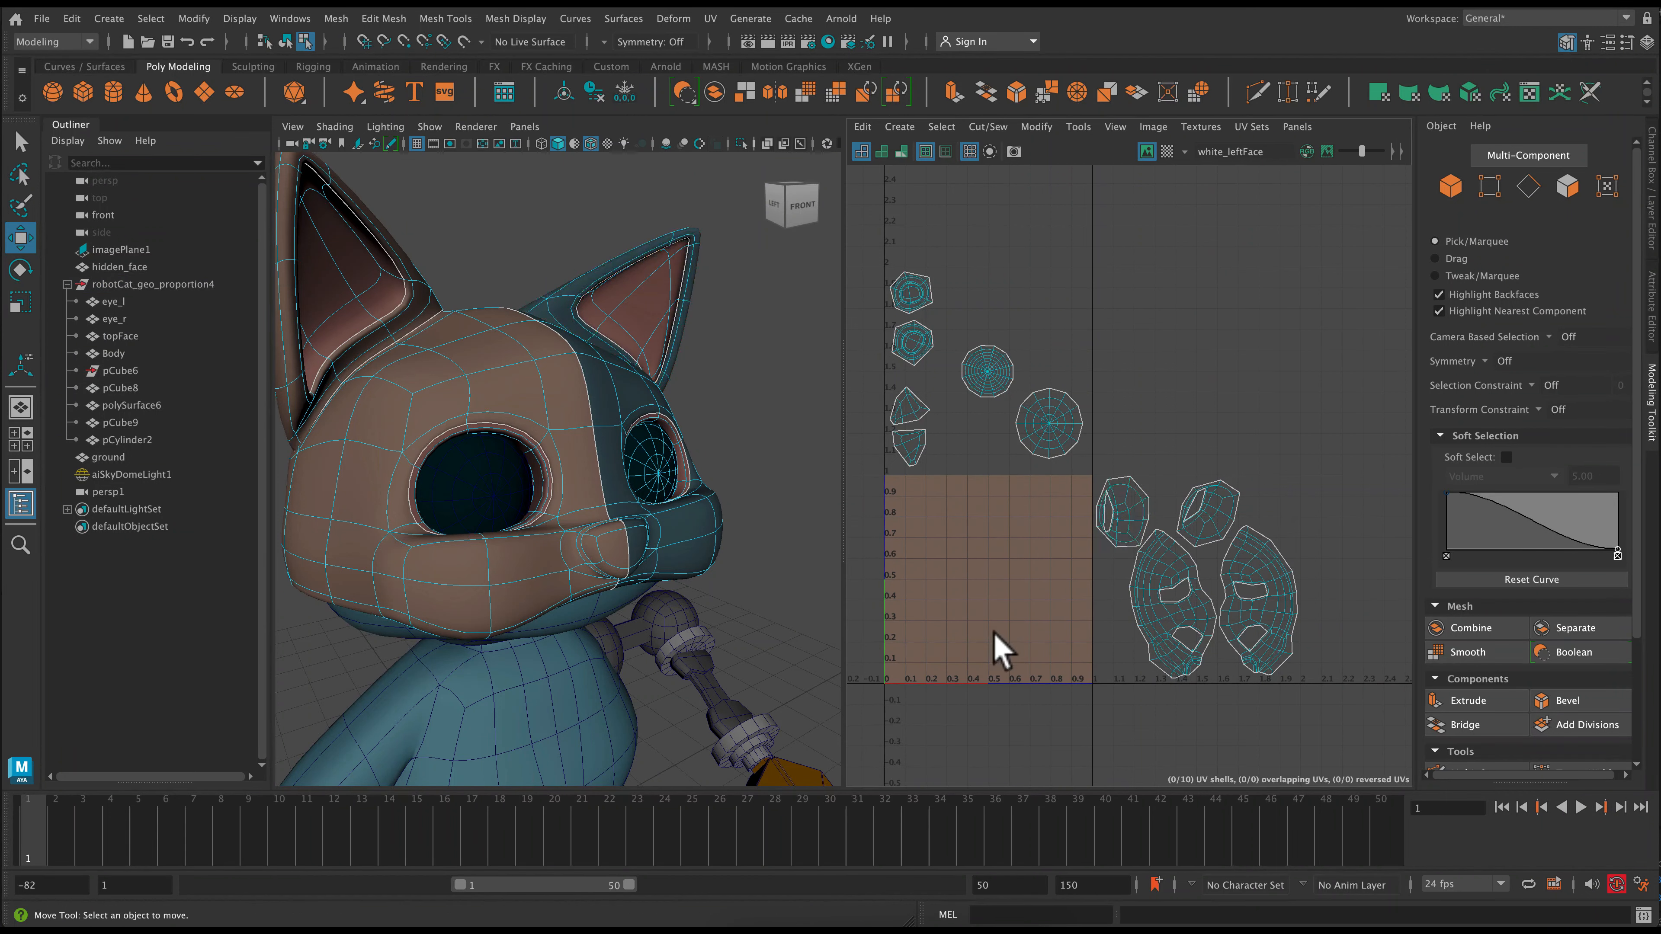
alt+right_drag(1082, 660, 1036, 555)
alt+middle_drag(1037, 555, 1031, 472)
click(695, 613)
alt+right_drag(746, 578, 705, 494)
alt+middle_drag(727, 621, 703, 531)
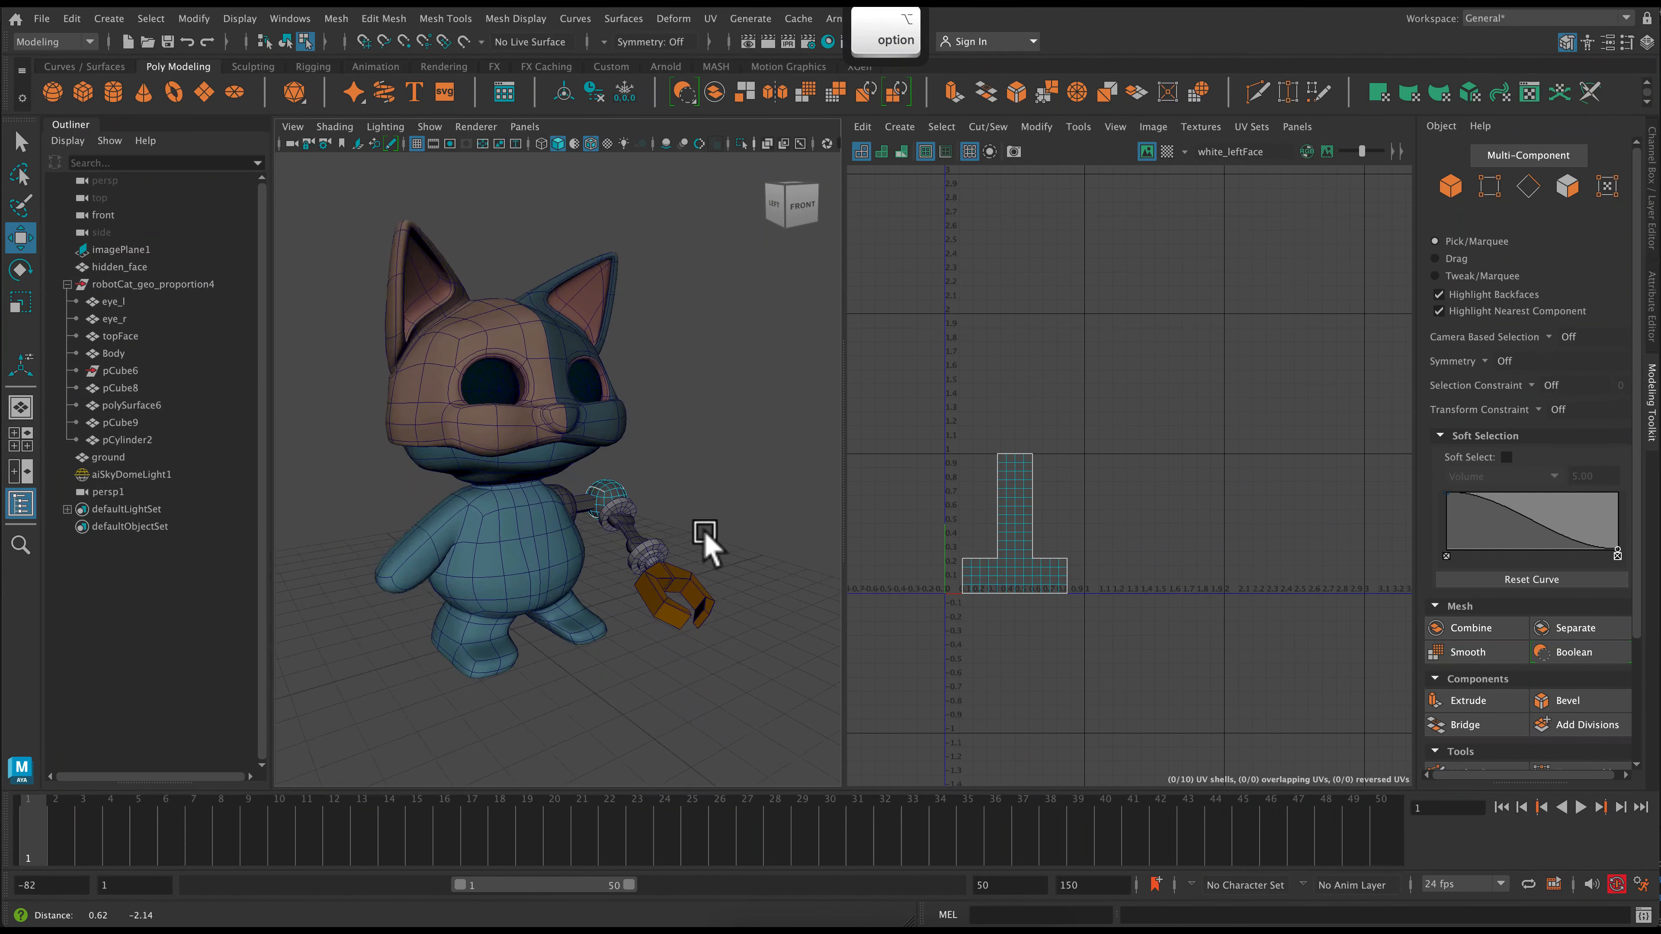
click(588, 502)
alt+drag(684, 562, 621, 518)
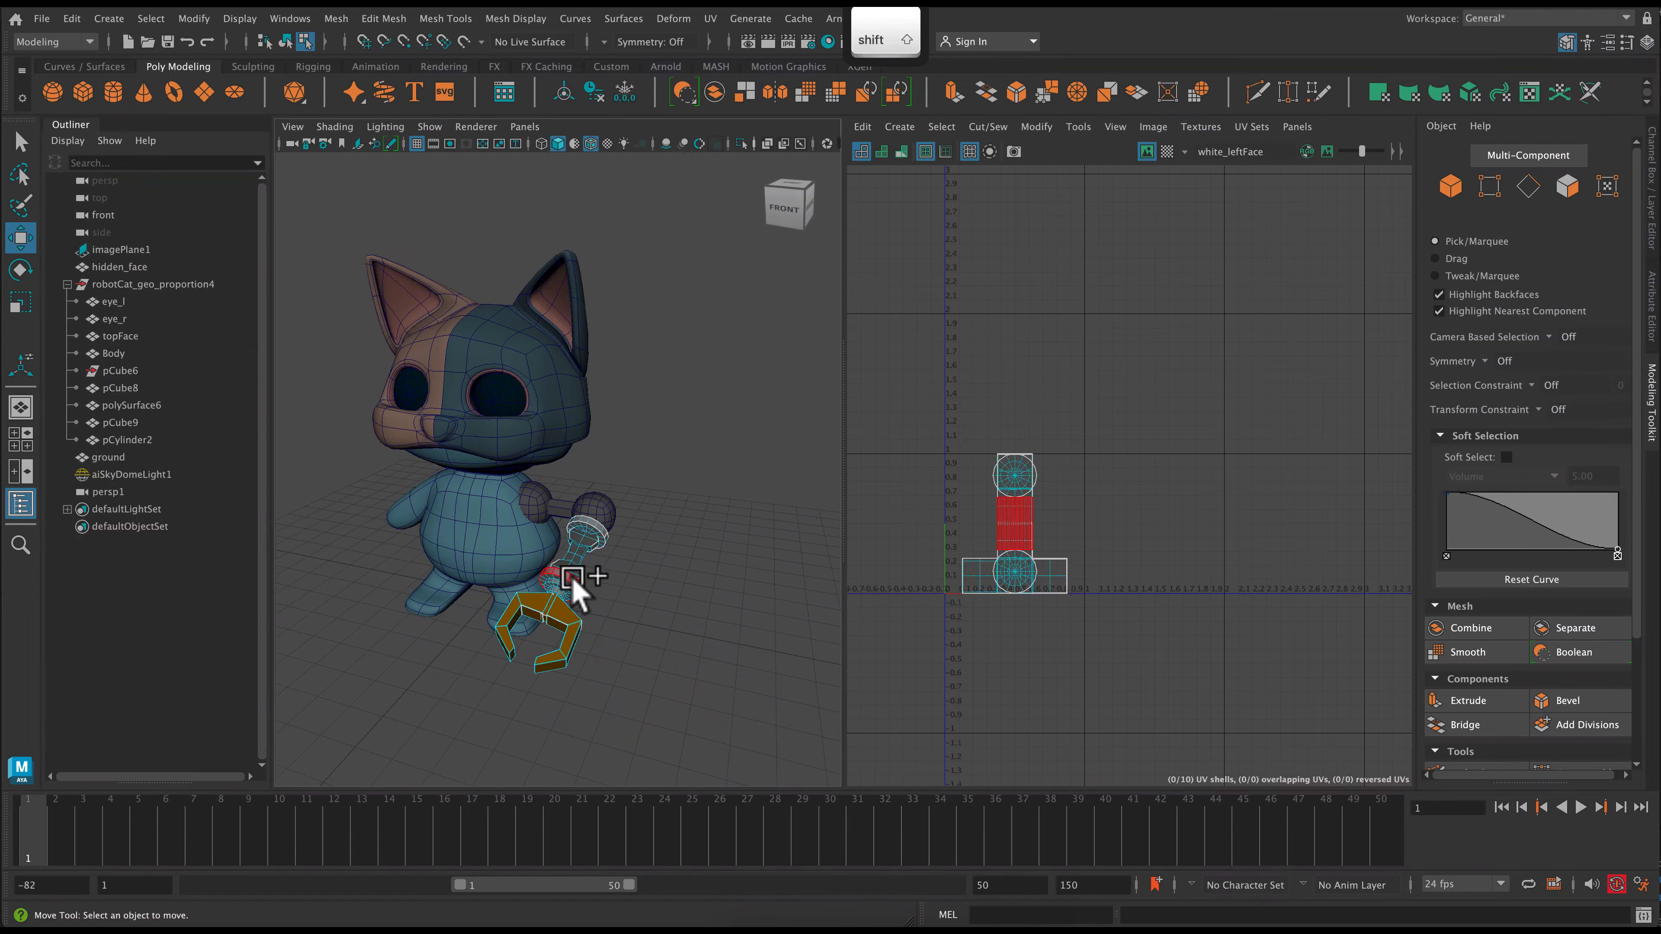